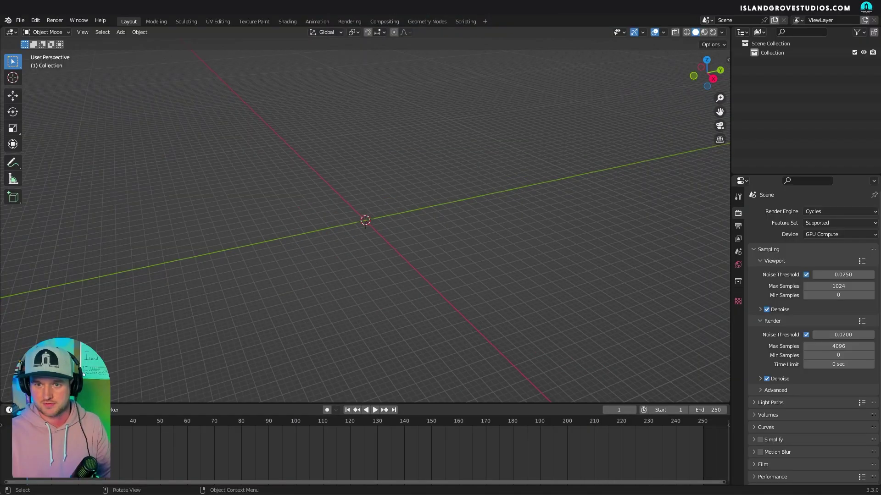
Bring the putter reference image from the Mini Golf Courses folder into the 3D viewport.
key(alt+Tab)
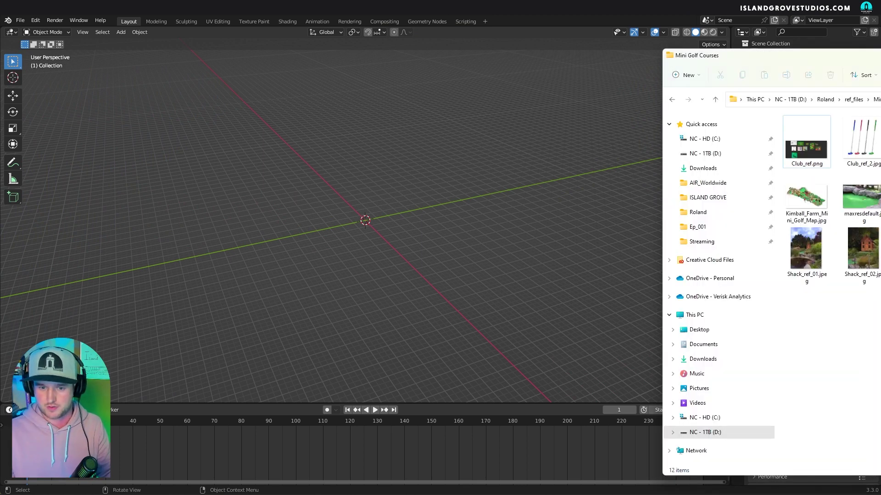
drag(679, 55, 878, 43)
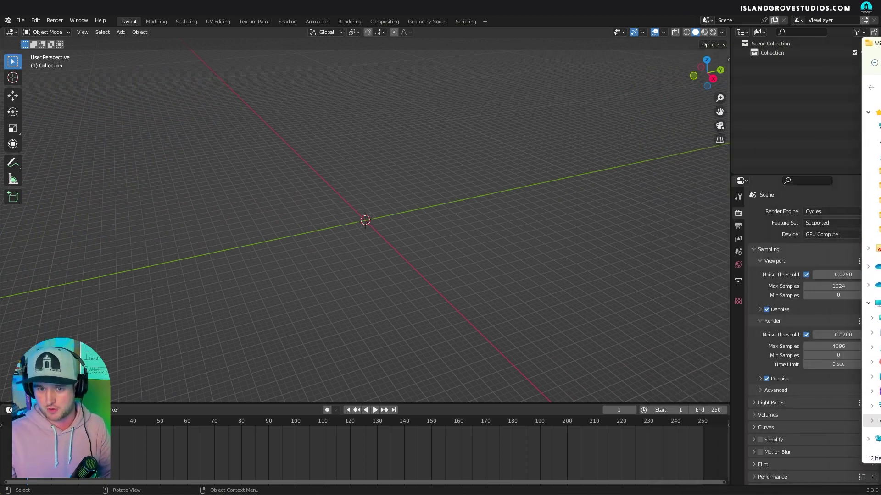
click(859, 38)
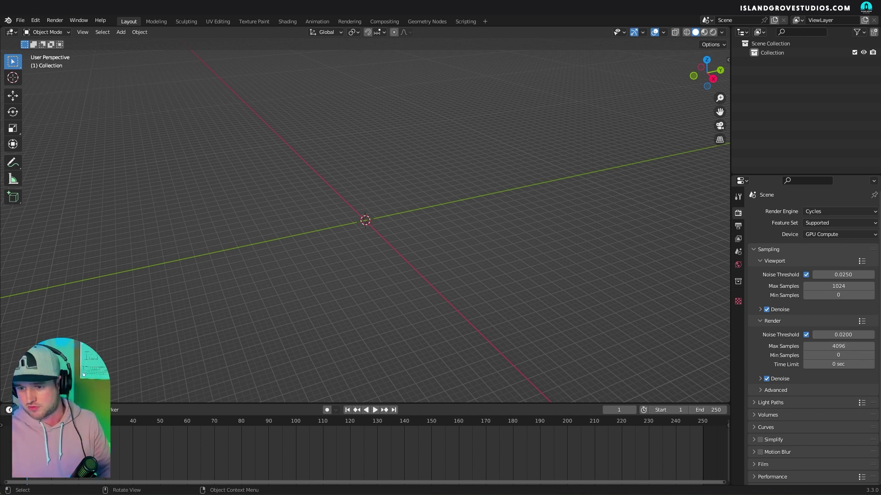
drag(309, 199, 298, 197)
Set the reference image's rotation to 0° and its location to 0 on all axes.
middle_drag(490, 223, 399, 255)
click(738, 298)
drag(828, 271, 833, 283)
text(0)
key(Return)
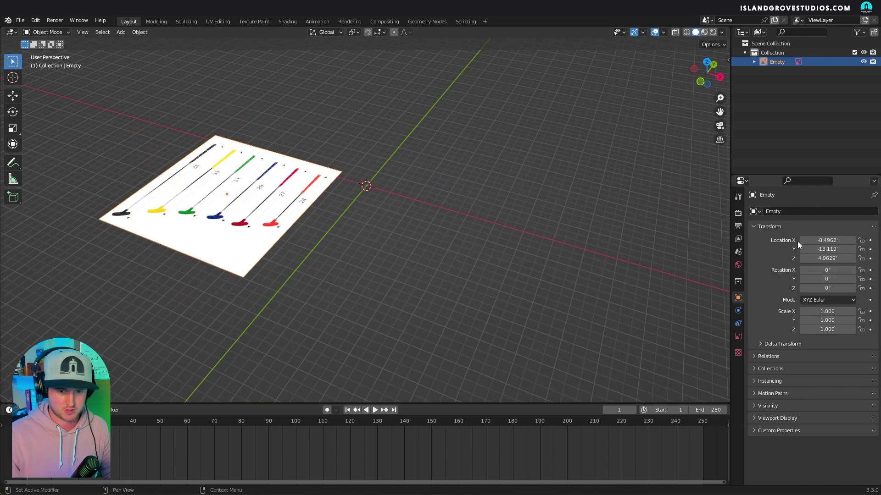
drag(826, 240, 832, 258)
text(0)
key(Return)
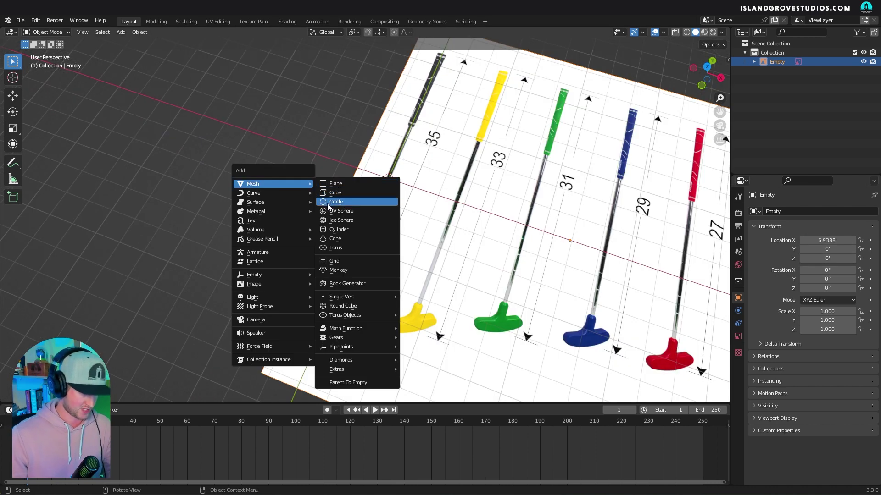
Add a mesh cylinder at the origin and stretch it along Z to a scale of about 7.24.
click(339, 230)
key(s)
middle_drag(521, 201, 499, 187)
key(z)
click(476, 166)
key(s)
key(z)
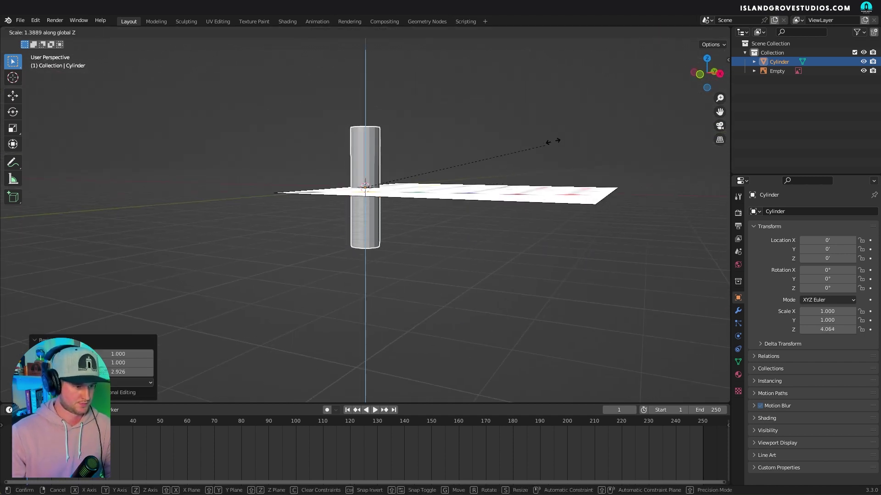
click(578, 167)
middle_drag(579, 167, 510, 218)
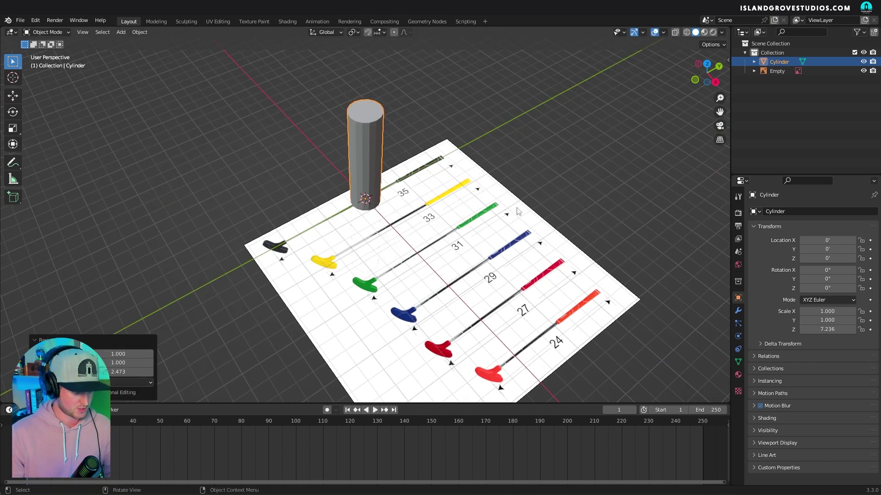
Rotate the cylinder 90° about X and thin its cross-section to a scale of about 0.086 to match the 35-inch putter's shaft.
text(rx90)
key(Return)
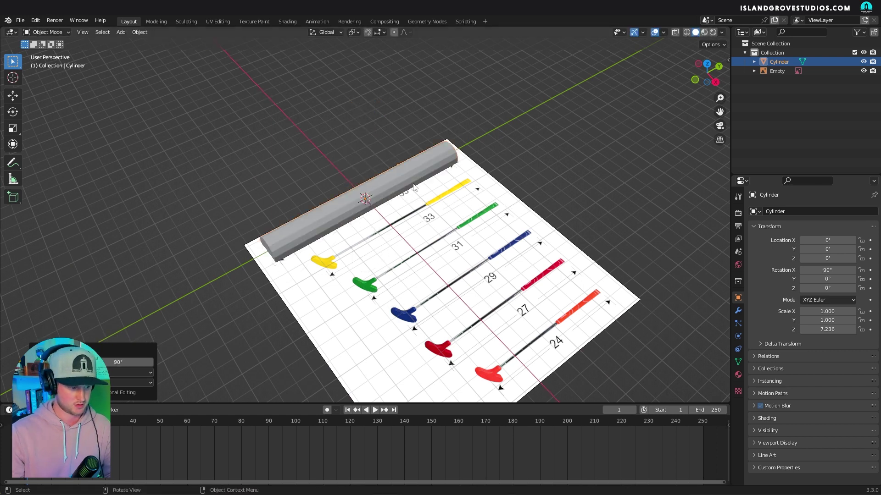
key(KP_7)
key(s)
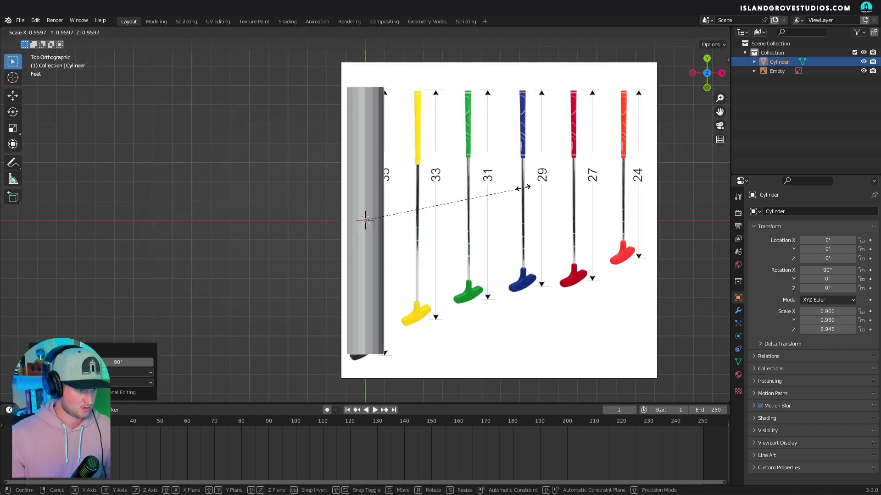
key(shift+z)
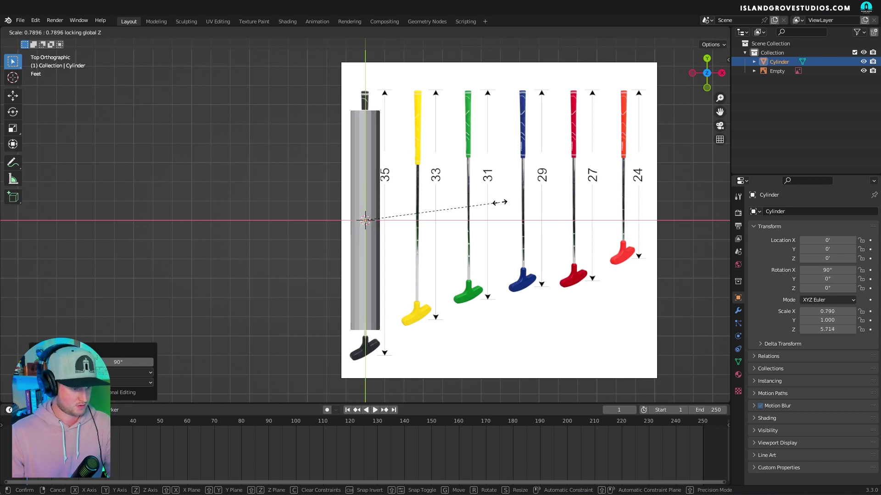
key(shift+y)
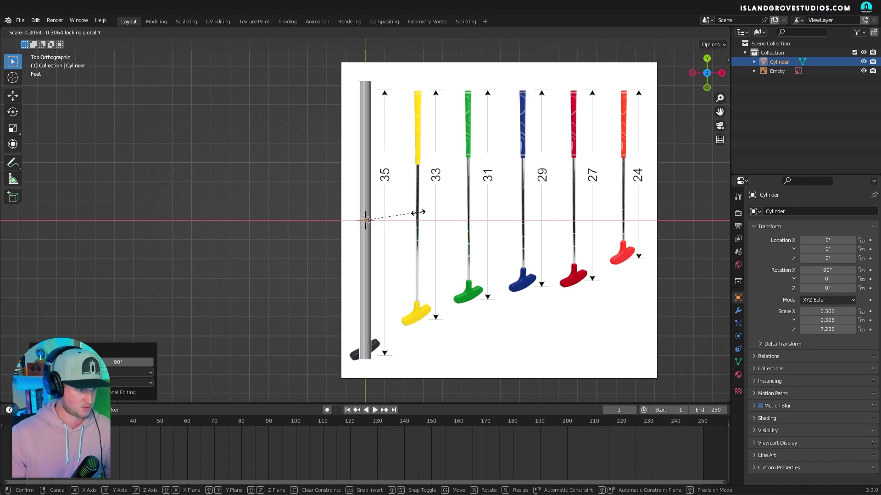
click(382, 222)
scroll(390, 183, up, 4)
ctrl+middle_drag(390, 183, 391, 218)
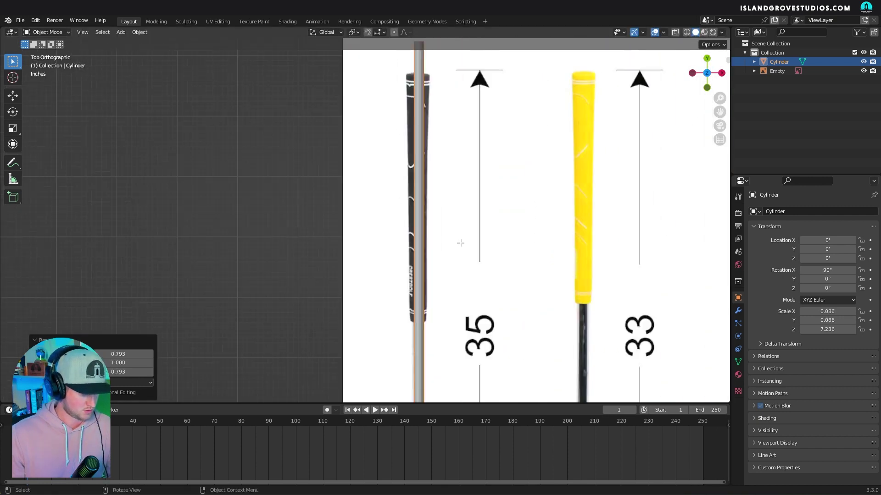
In Edit Mode with X-ray on, move the cylinder's upper end about 4.65' down along Y to the base of the black grip.
key(Tab)
shift+middle_drag(469, 200, 457, 236)
click(89, 33)
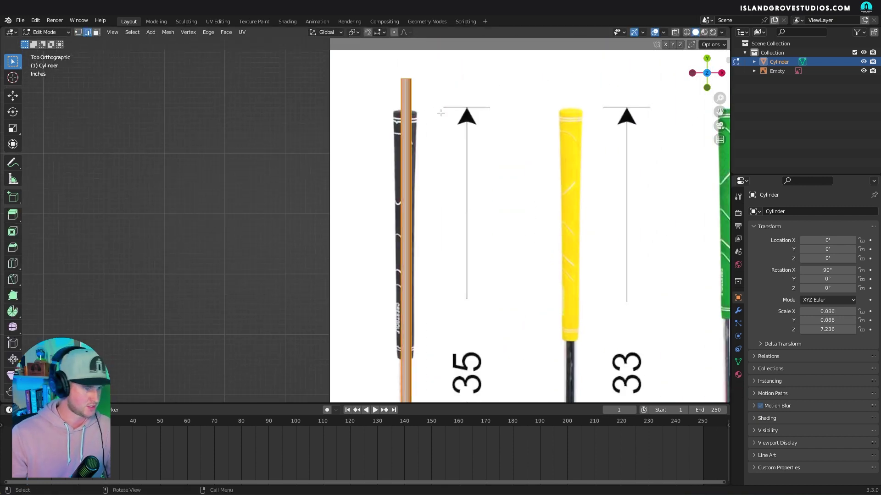
click(675, 32)
drag(385, 64, 436, 94)
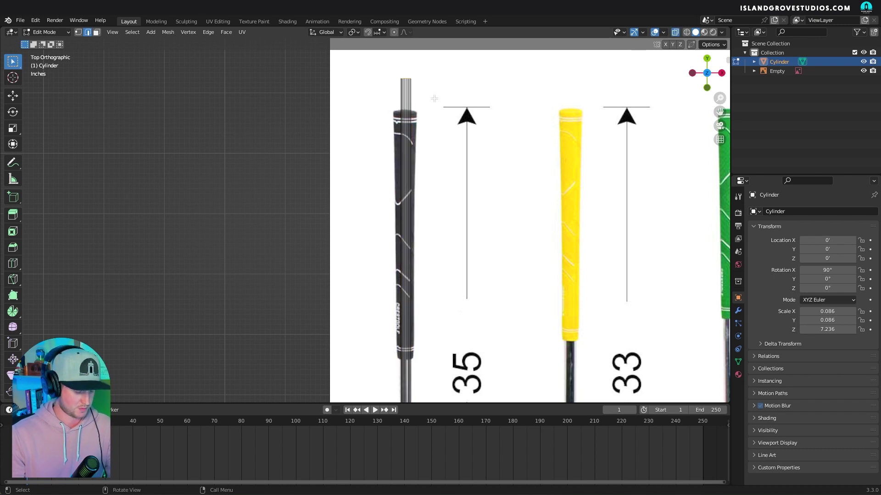
key(g)
key(y)
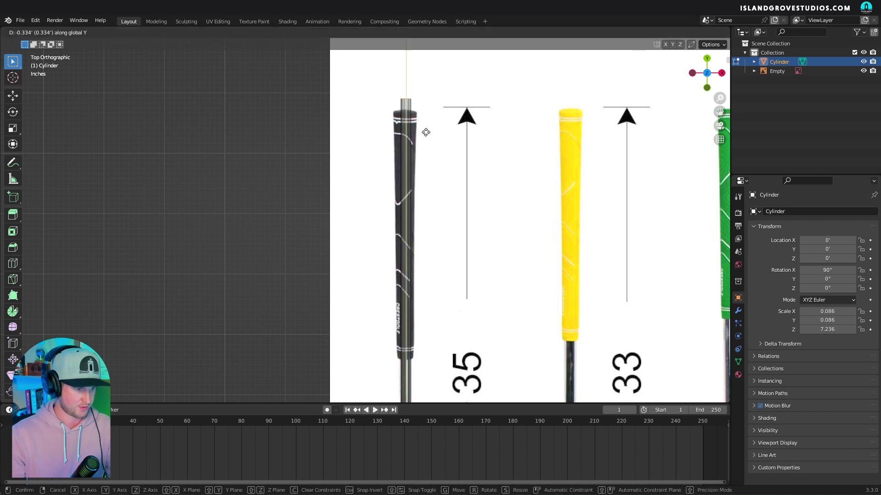
click(445, 379)
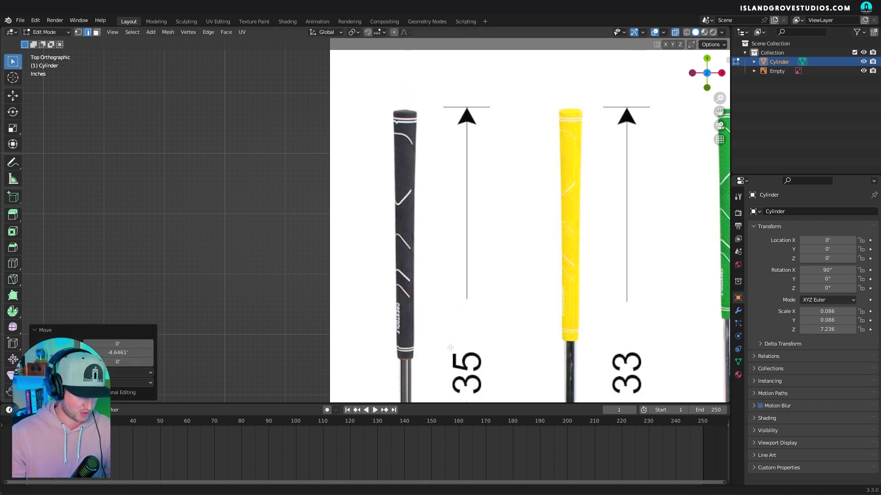
Extrude the shaft's upper end by about 0.013' and scale it up by about 1.58 to the width of the grip's base.
shift+scroll(445, 379, down, 3)
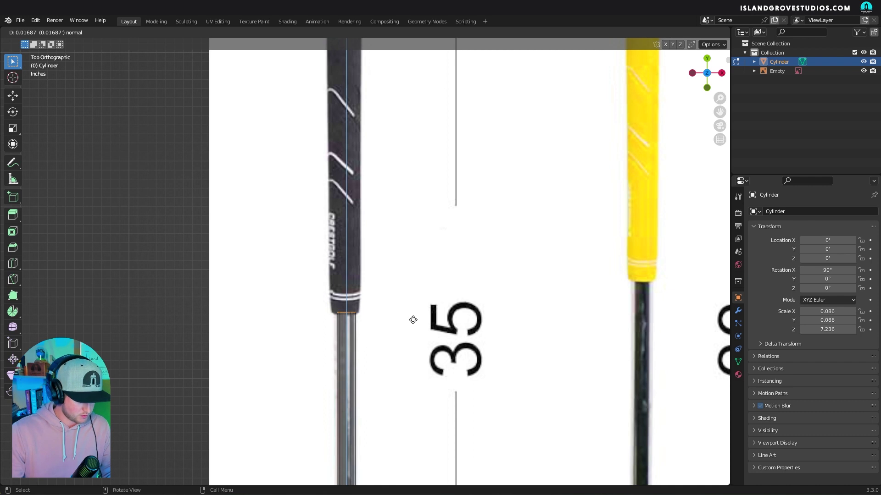
click(413, 320)
key(s)
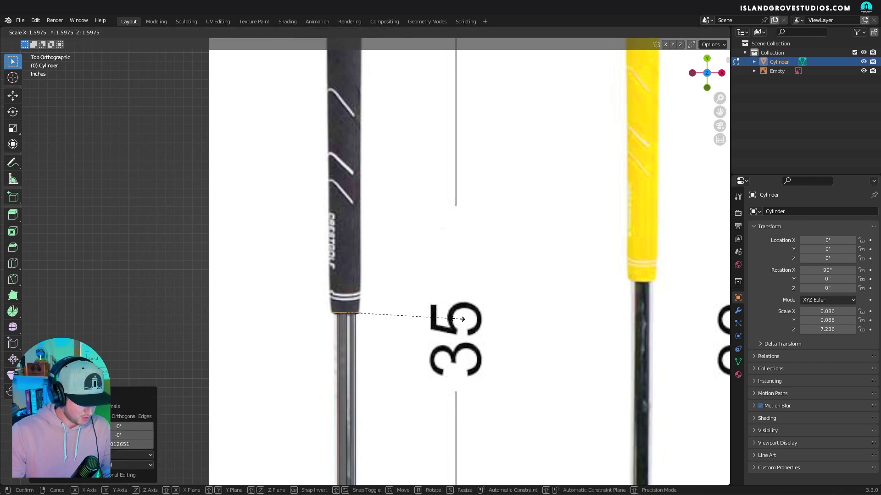
click(461, 319)
Extrude the grip up to the top of the reference grip and scale its end by about 1.44 to match the flare.
key(e)
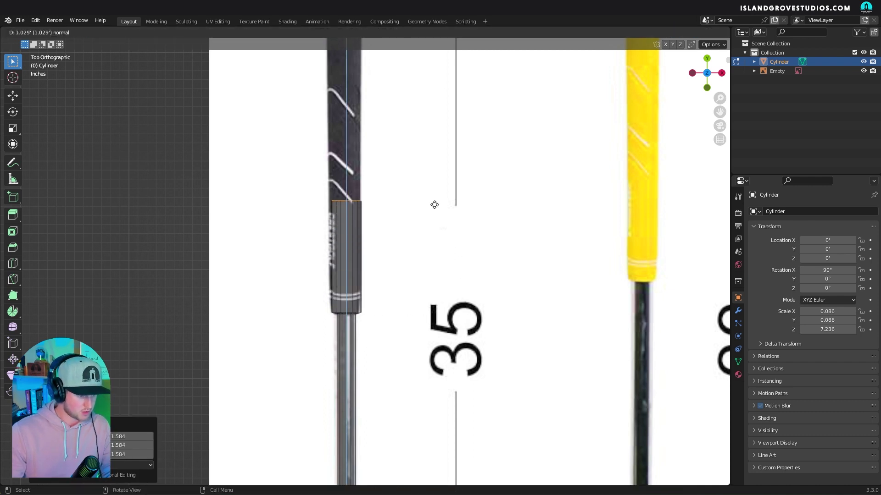
click(434, 90)
shift+middle_drag(436, 92, 457, 309)
key(g)
key(y)
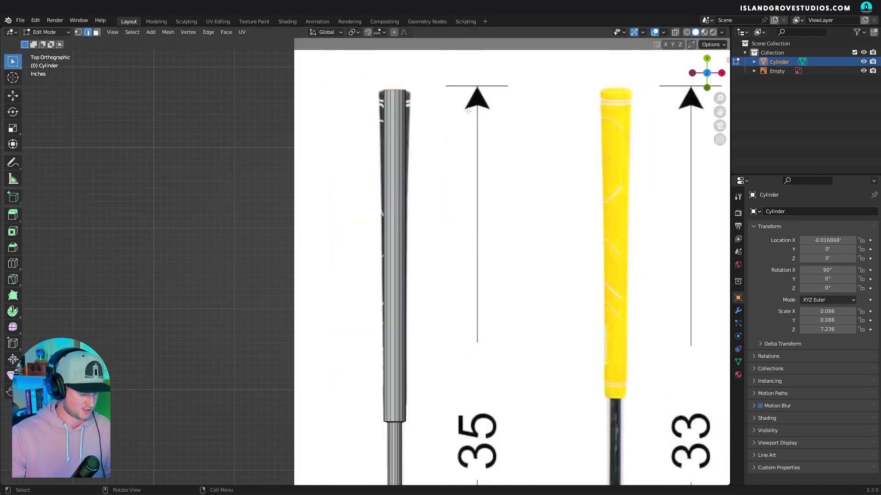
key(s)
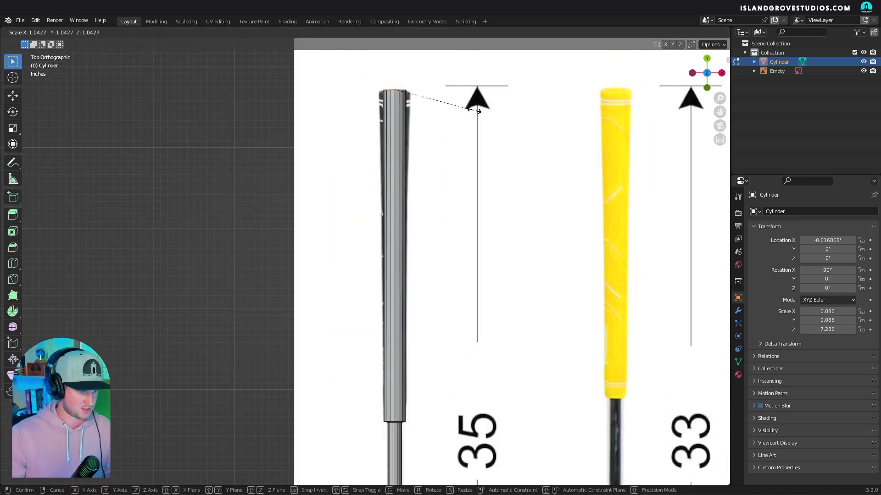
click(505, 113)
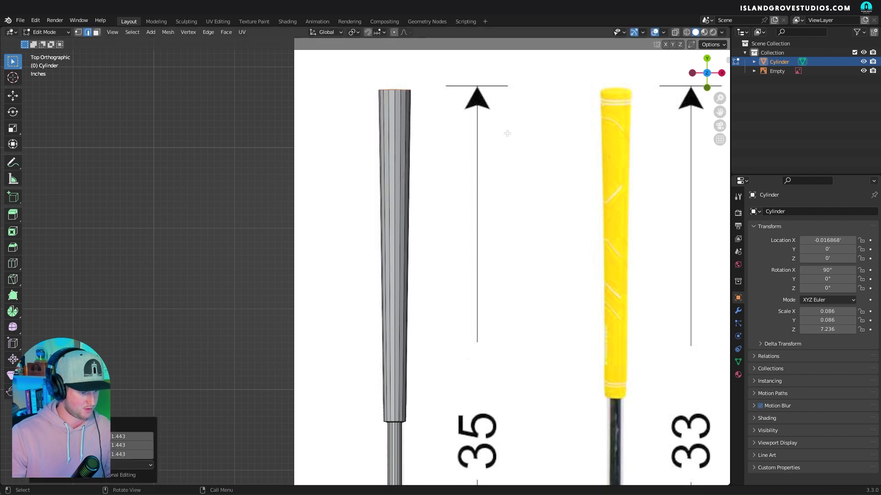
Add a centred loop cut halfway along the grip and scale it to about 0.9 to follow the reference outline.
key(ctrl+r)
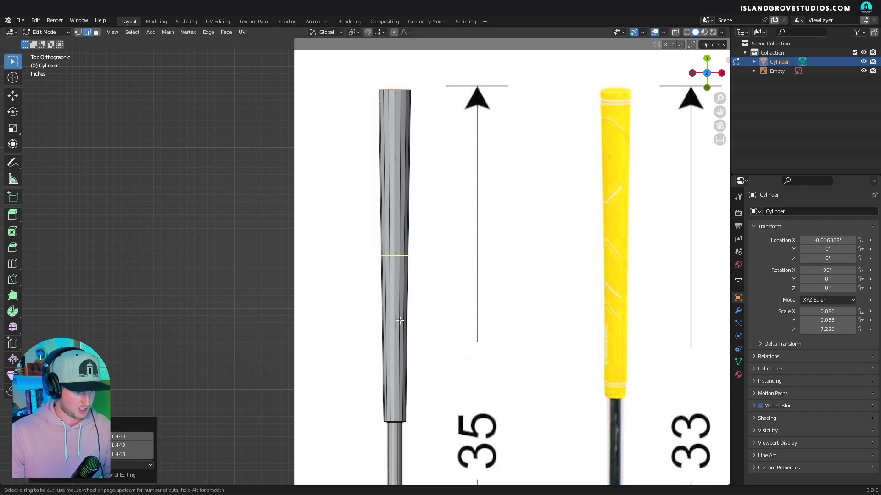
click(402, 318)
right_click(472, 272)
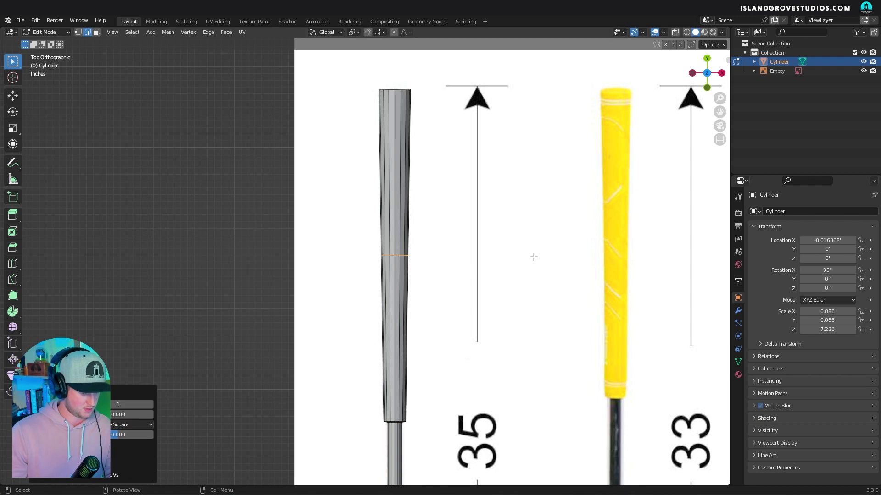
key(s)
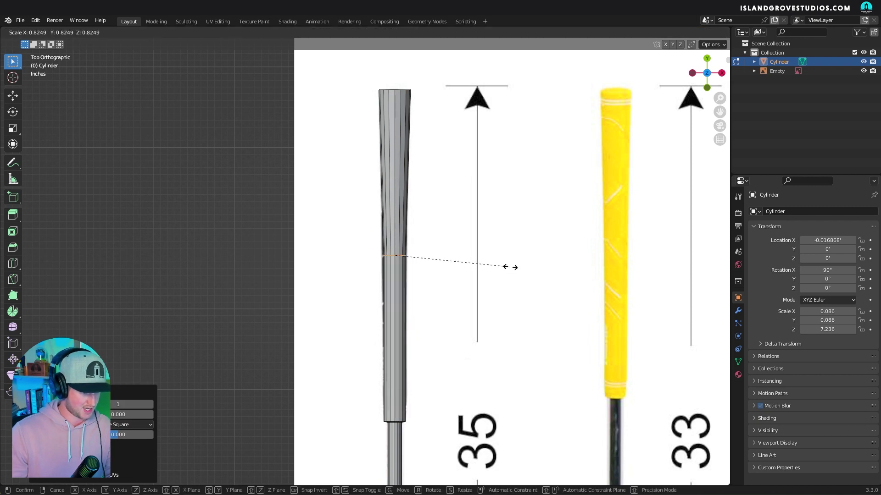
click(521, 266)
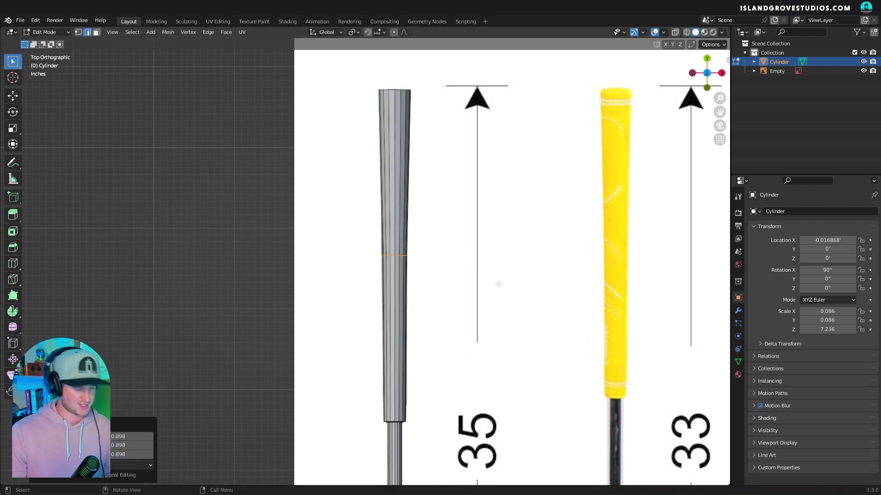
Add a centred loop cut in the grip's upper half and scale it to about 0.92 to follow the reference.
key(ctrl+r)
click(409, 190)
right_click(409, 190)
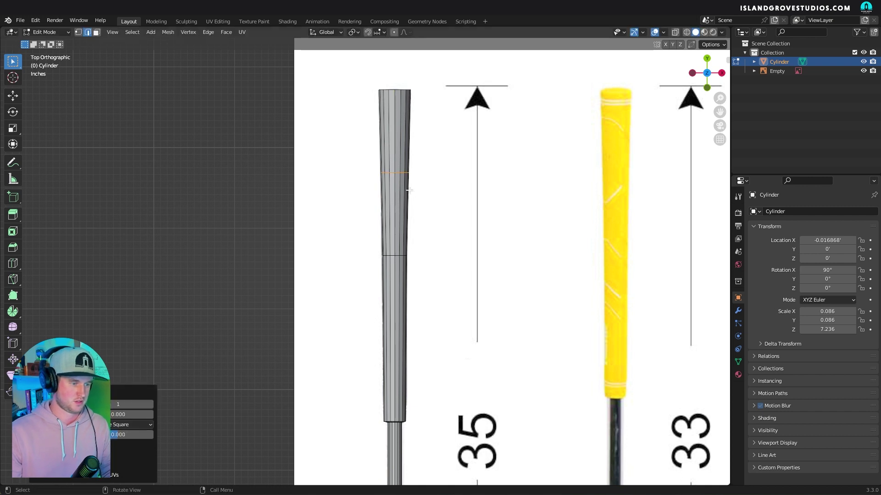
key(s)
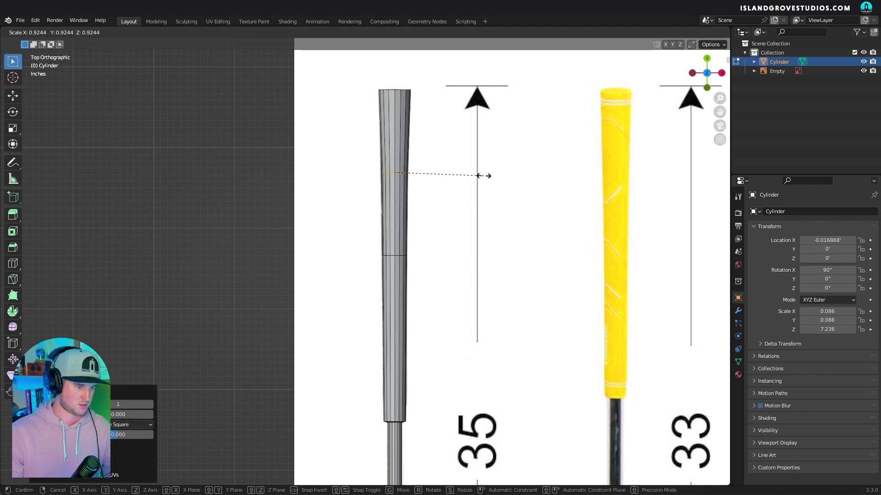
click(484, 175)
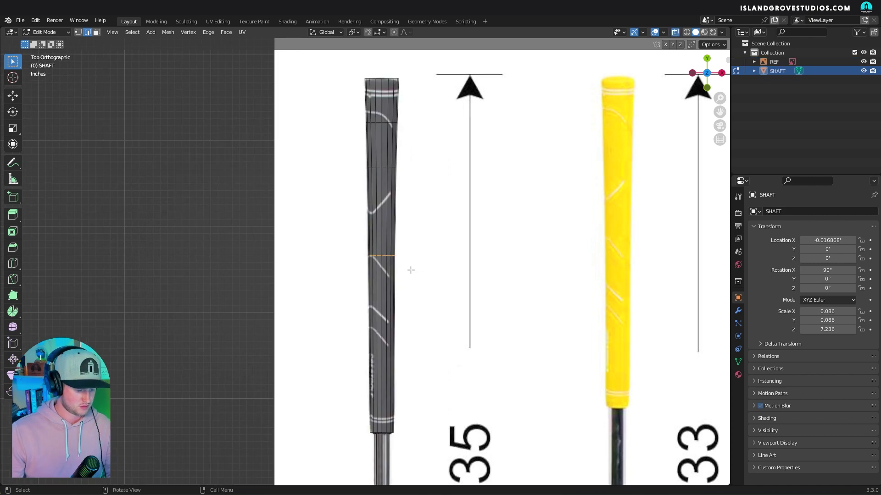
Slide the grip's middle edge loop down to the lowest pair of diagonal white marks.
key(g)
key(g)
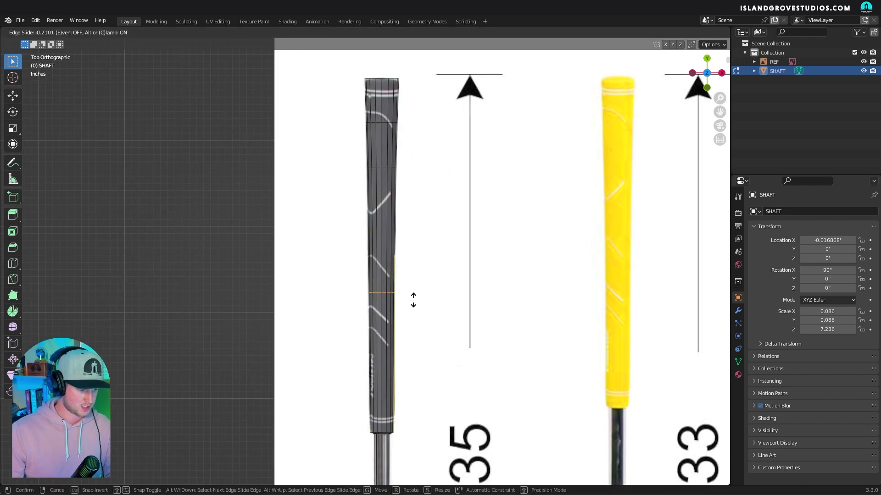
click(413, 323)
Slide the grip's next higher edge loop down by a factor of about -0.33, just below the V-shaped white mark.
alt+click(384, 168)
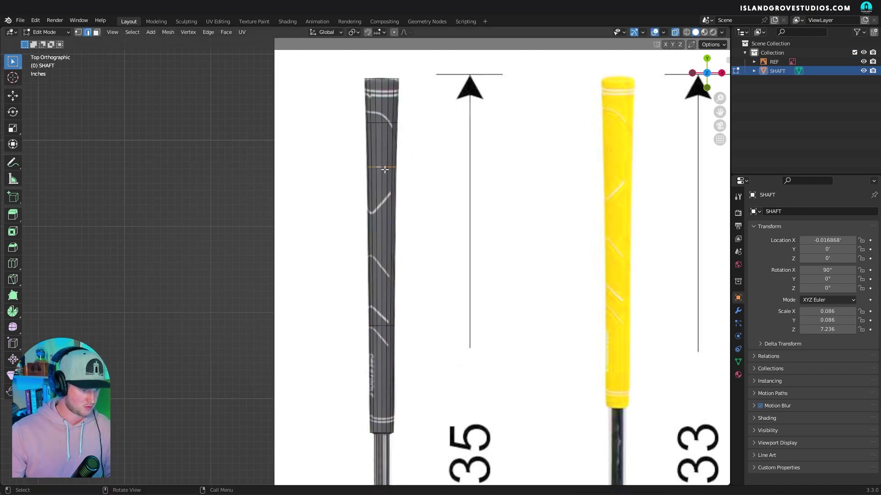
key(g)
key(g)
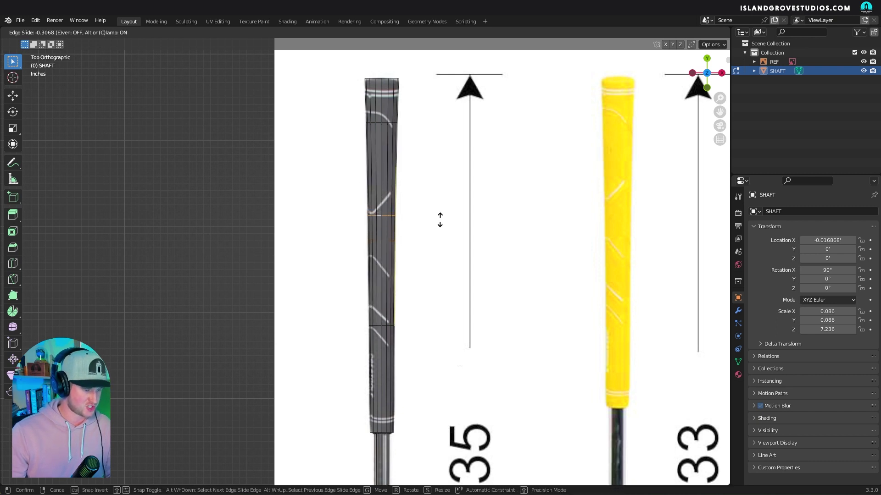
click(422, 222)
key(g)
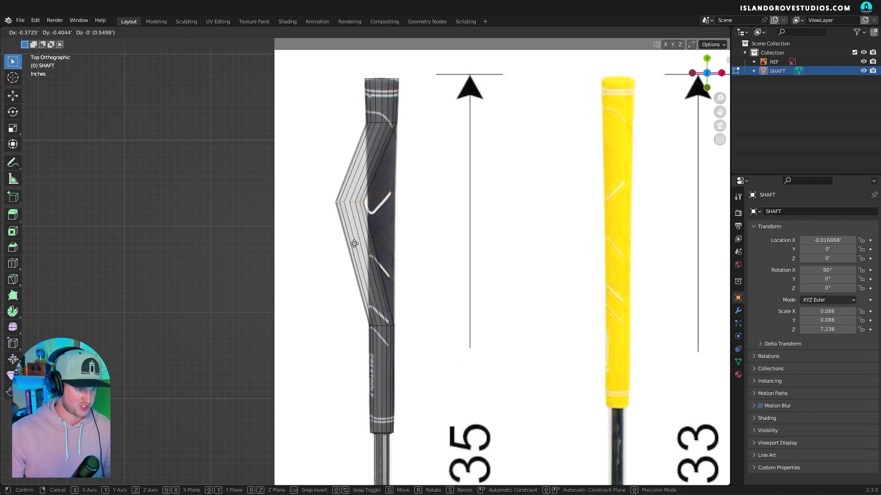
key(g)
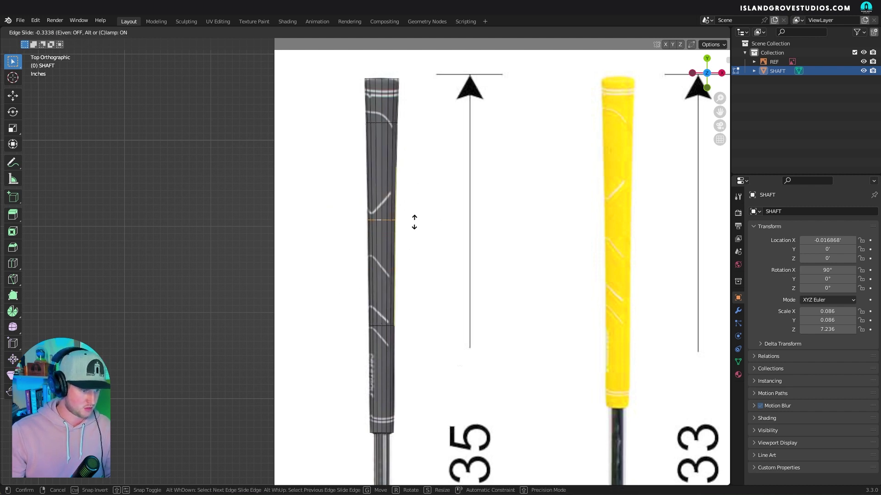
click(415, 222)
Slide the grip's uppermost intermediate edge loop down by a factor of 0.155, just below the curved white mark.
alt+click(384, 124)
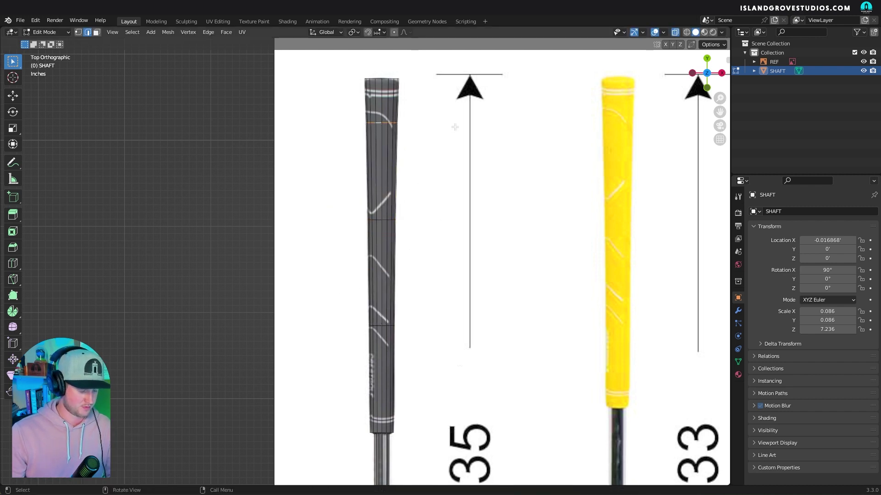
key(g)
key(g)
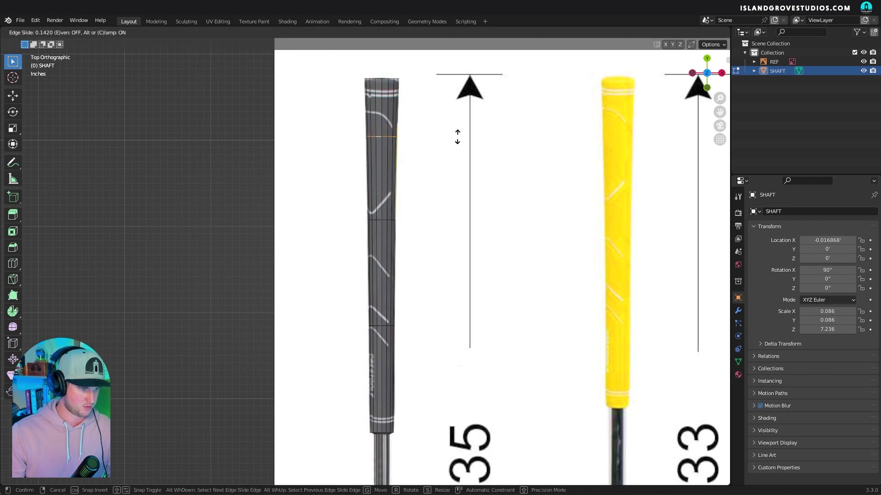
click(457, 137)
Examine the lower shafts and heads of the putters in the reference image and compare them with the modelled shaft.
shift+middle_drag(406, 316, 430, 224)
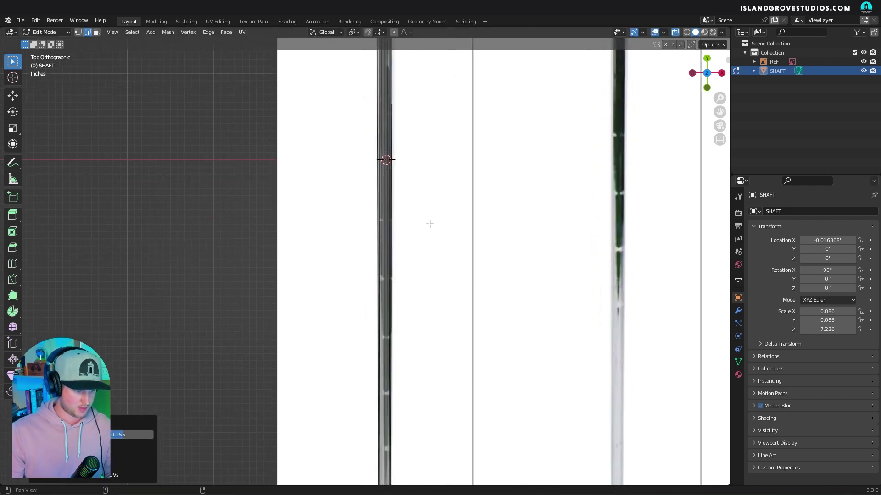
scroll(429, 224, down, 6)
scroll(382, 190, up, 2)
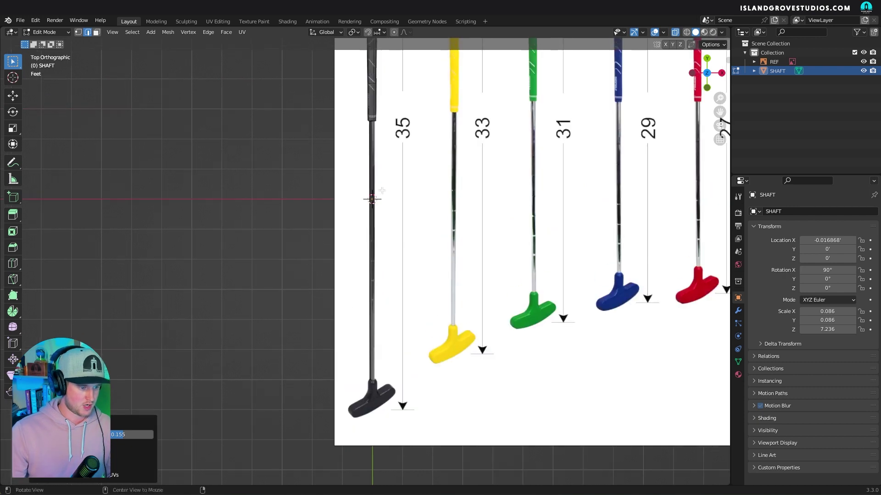
scroll(382, 190, up, 2)
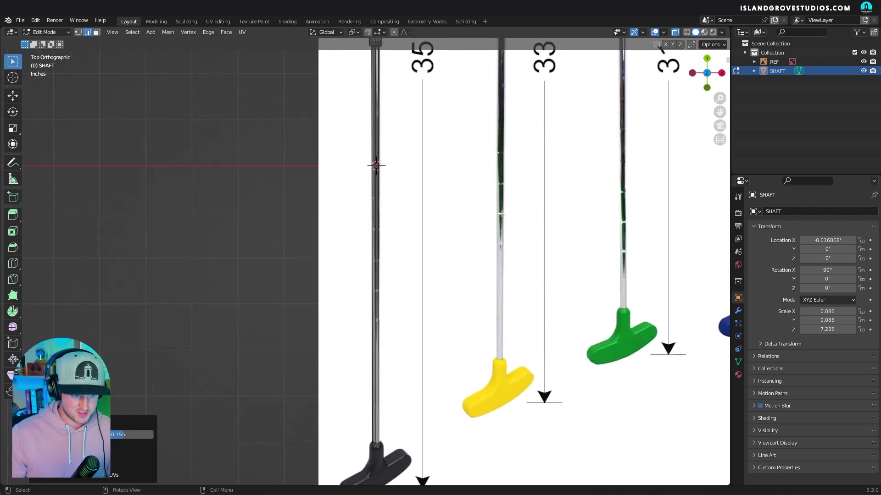
shift+middle_drag(509, 205, 472, 230)
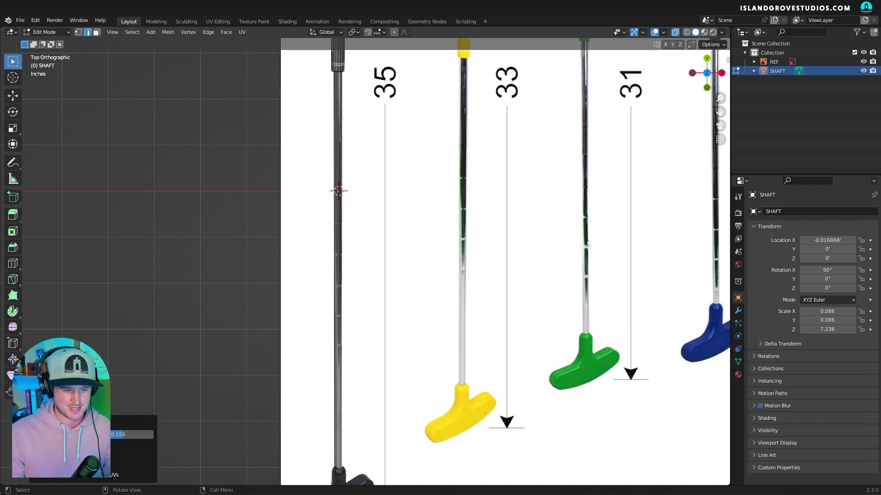
shift+middle_drag(608, 241, 597, 250)
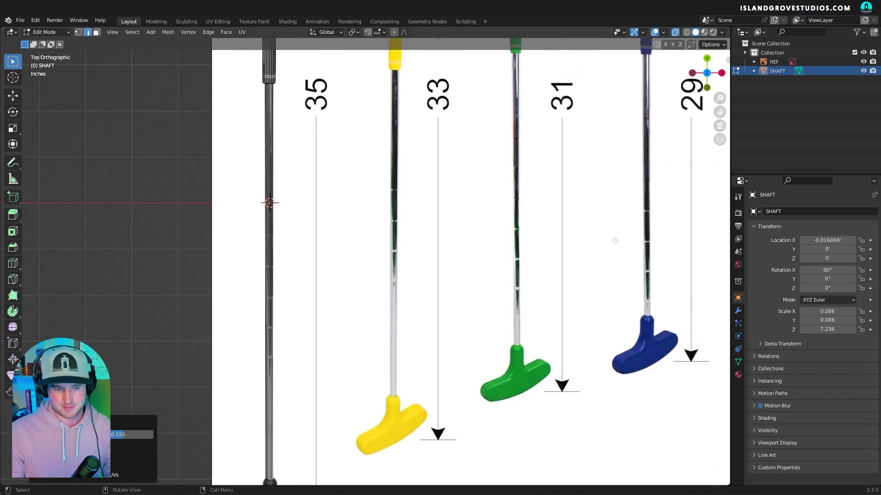
shift+middle_drag(317, 261, 328, 243)
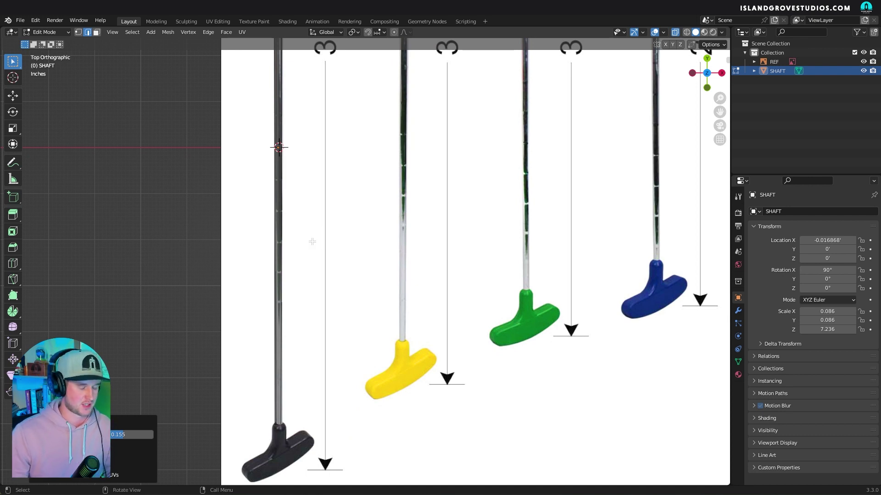
shift+middle_drag(312, 242, 412, 348)
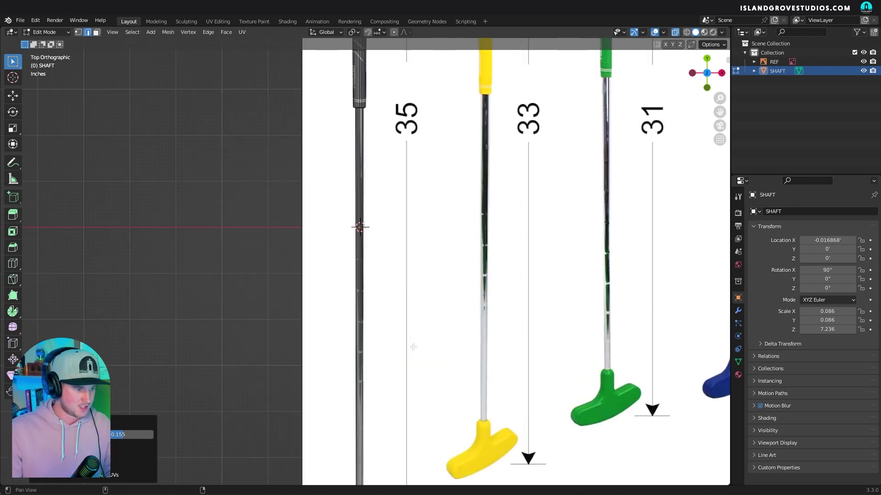
mouse_move(425, 186)
shift+middle_down()
mouse_move(443, 330)
mouse_move(449, 242)
mouse_move(296, 193)
shift+middle_up()
Bevel the grip's lower rim and add a centred loop cut around the end face between grip and shaft.
scroll(449, 241, up, 4)
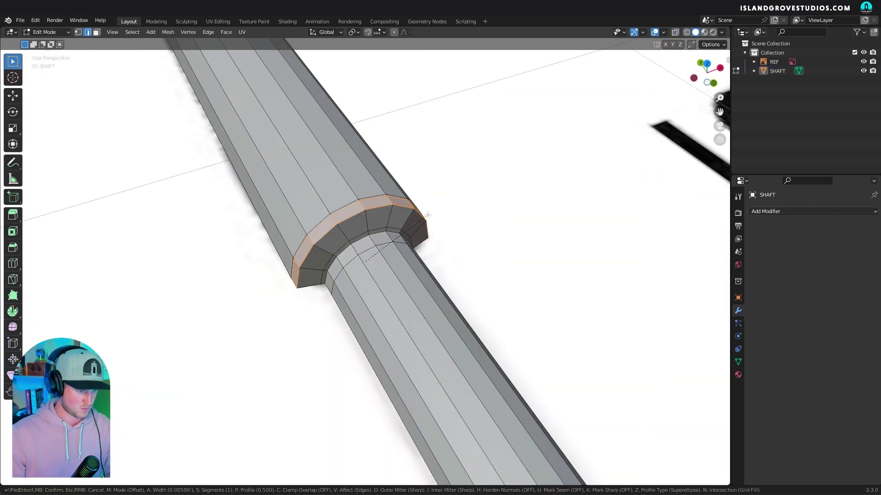
click(425, 215)
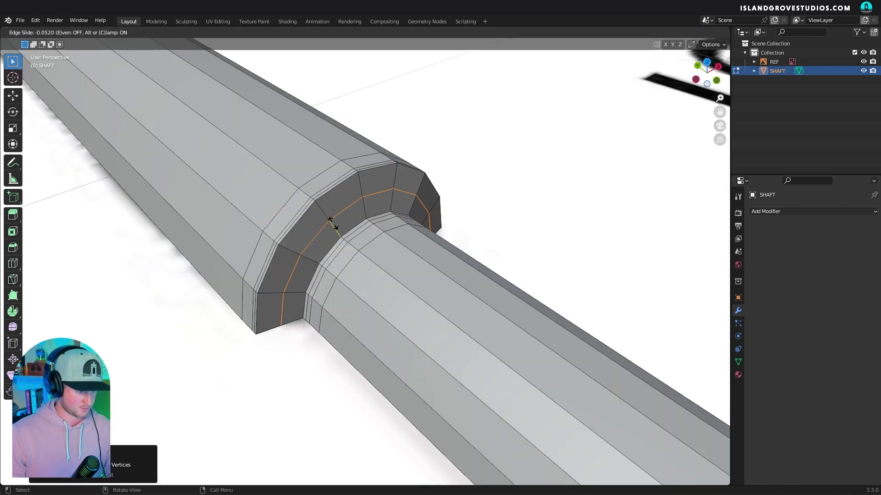
click(341, 222)
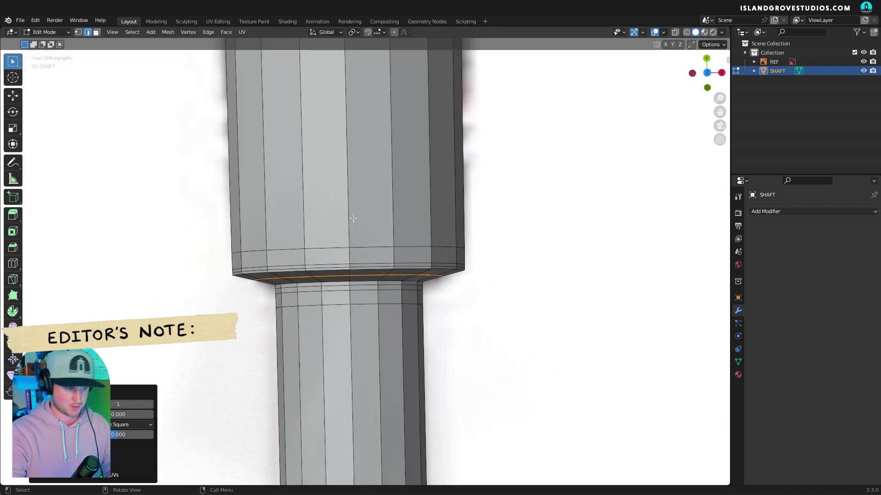
Scale the end face's new loop up to about 1.23 and enlarge the next inner loop to round the grip's lower end.
key(s)
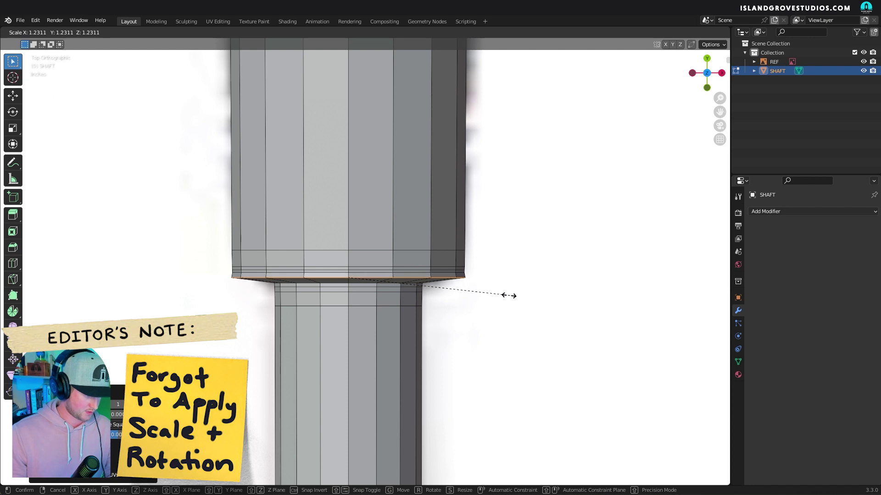
click(503, 298)
double_click(365, 283)
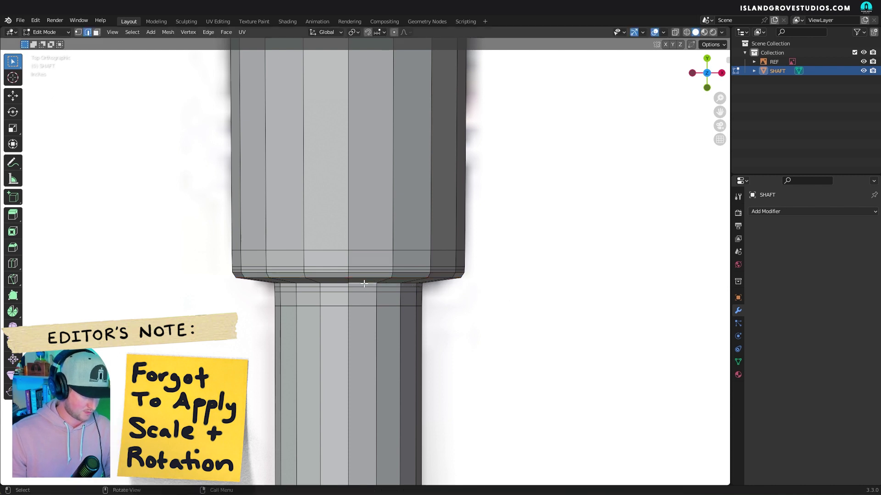
key(s)
click(538, 297)
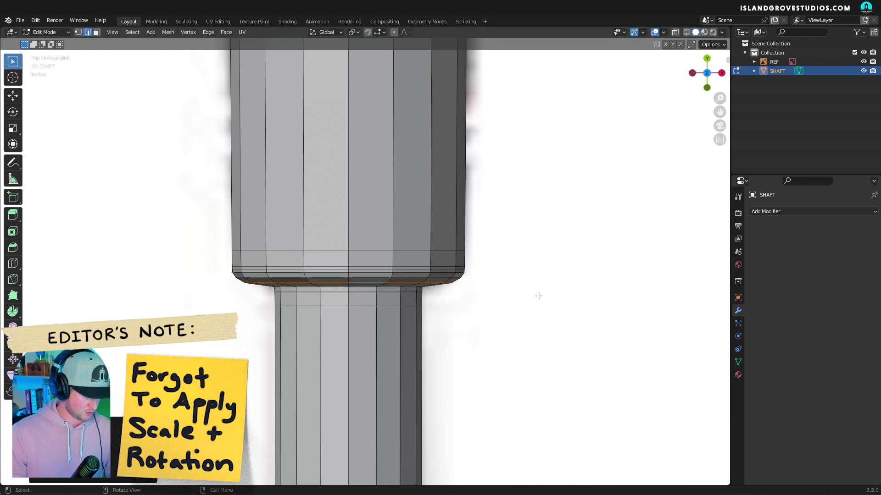
Add a loop cut on the grip's end face, slid by a factor of about 0.55 toward the shaft.
middle_drag(361, 291, 328, 243)
key(ctrl+r)
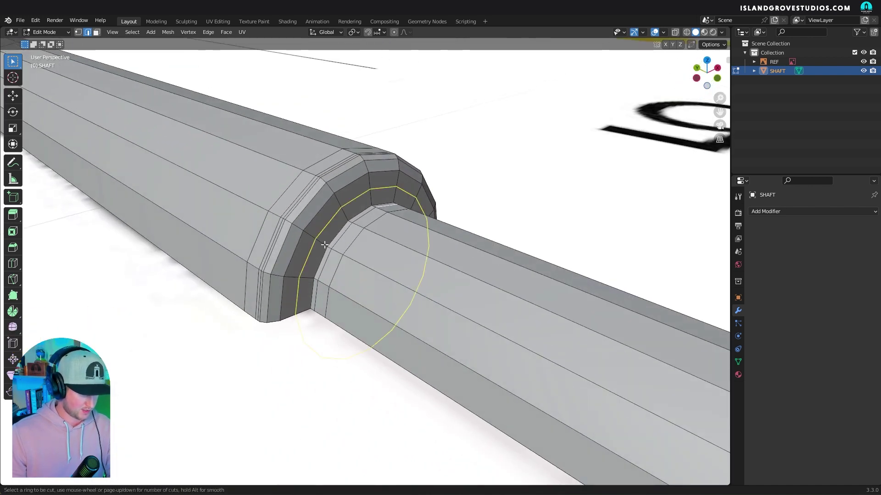
click(328, 244)
click(330, 249)
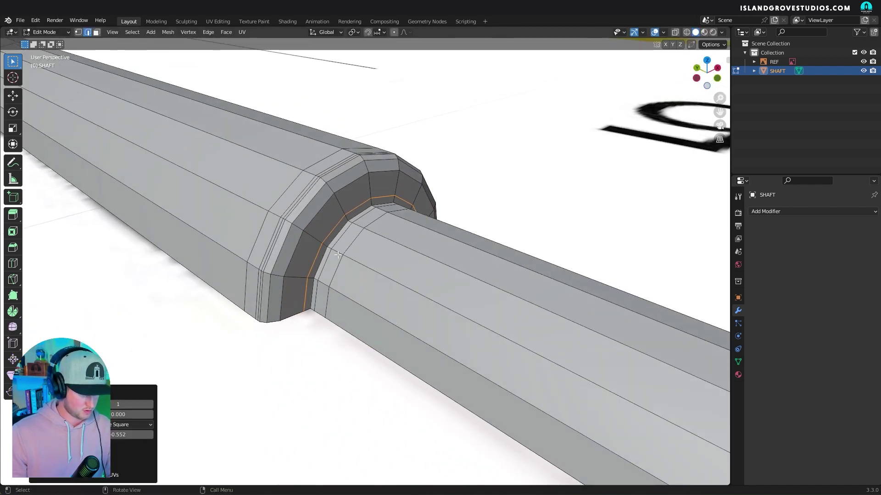
Apply Shade Auto Smooth to the shaft object with an angle of 30°.
key(Tab)
right_click(431, 255)
click(428, 256)
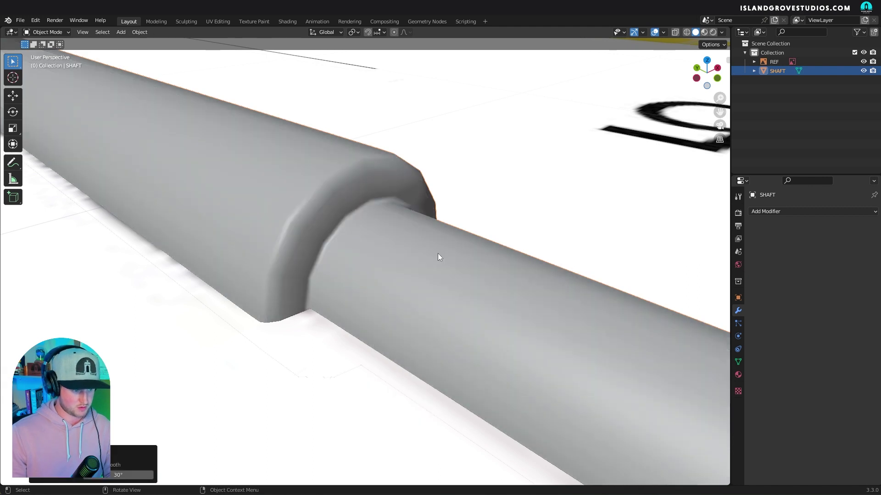
Add a Subdivision Surface modifier to the shaft and set its viewport level to 2.
click(780, 212)
click(700, 381)
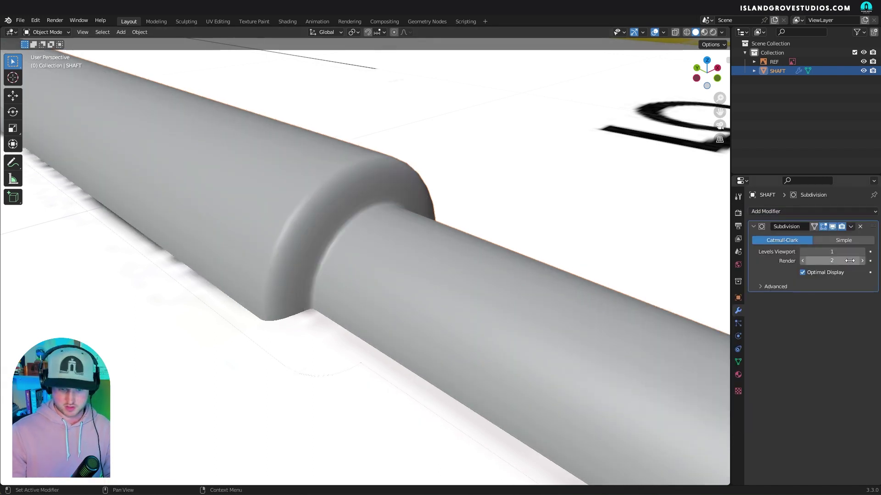
click(862, 252)
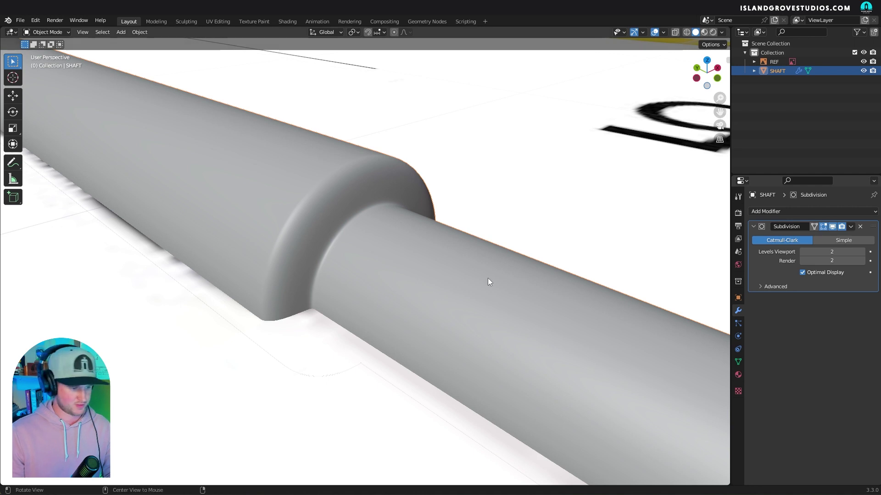
alt+drag(488, 278, 451, 331)
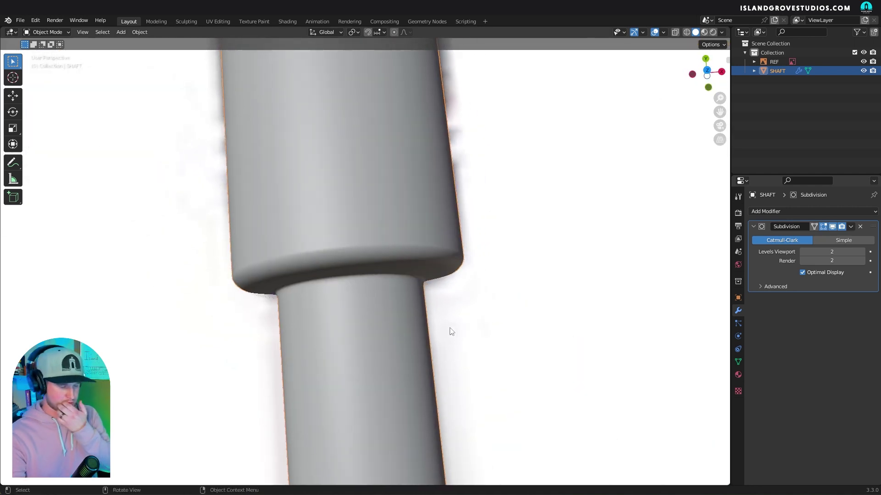
Slide the shaft's edge loop below the grip up toward the shoulder and move the grip's lower rim loop slightly upward.
key(KP_7)
key(Tab)
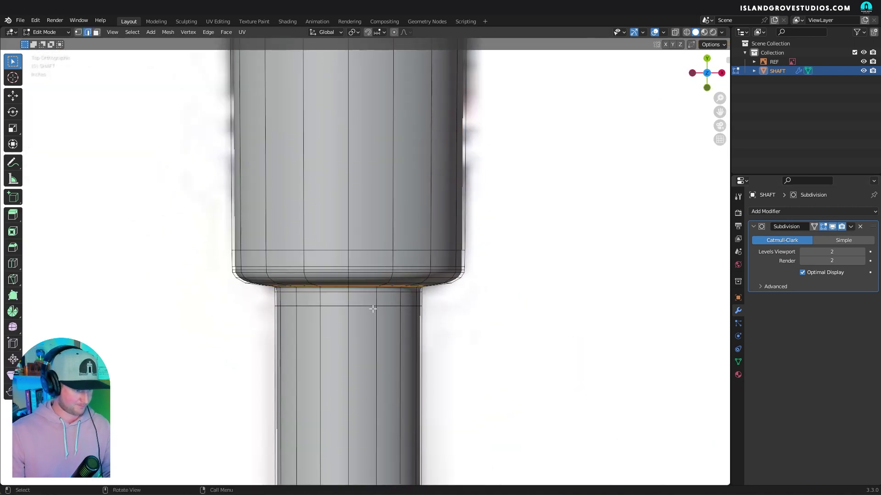
key(ctrl+r)
click(363, 307)
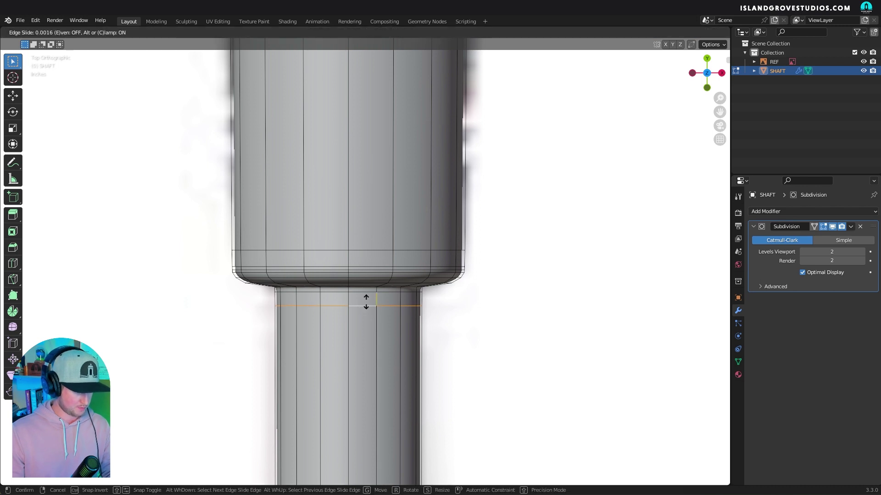
click(375, 279)
Bevel the edge loop around the grip's top end with two segments.
scroll(368, 314, down, 6)
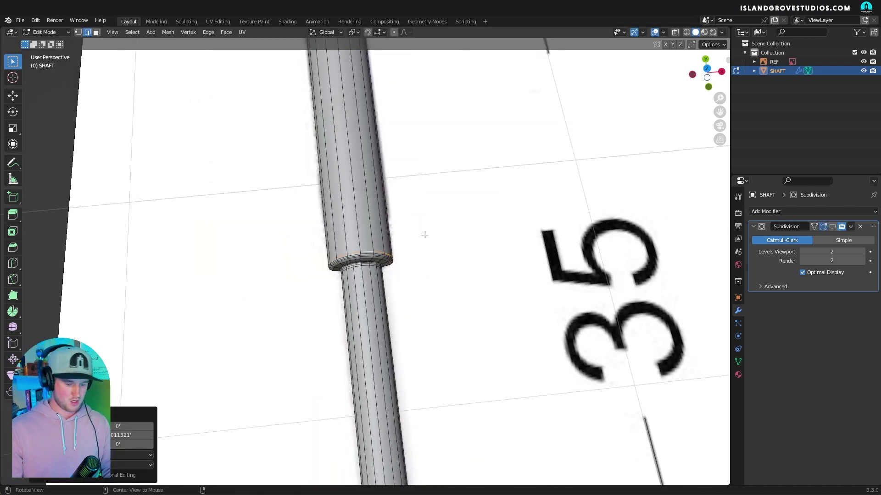
alt+shift+drag(491, 79, 453, 319)
alt+shift+drag(448, 60, 462, 307)
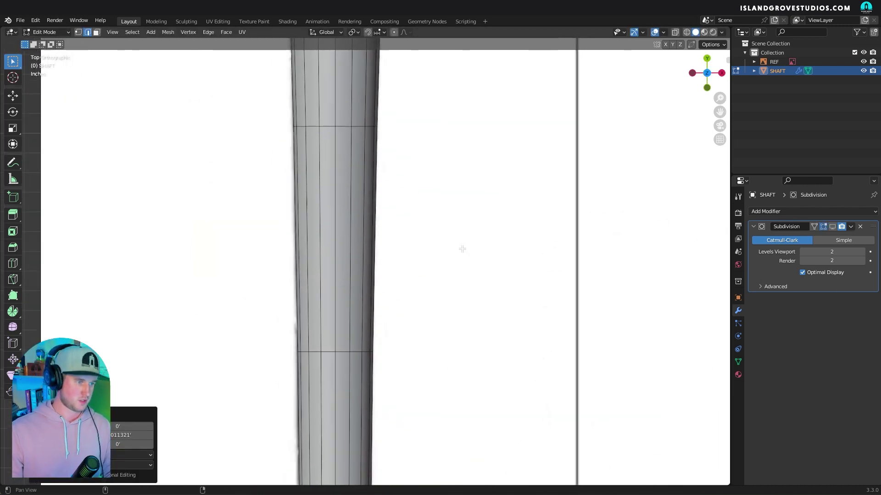
alt+shift+drag(415, 60, 455, 295)
alt+click(391, 199)
middle_drag(391, 199, 482, 281)
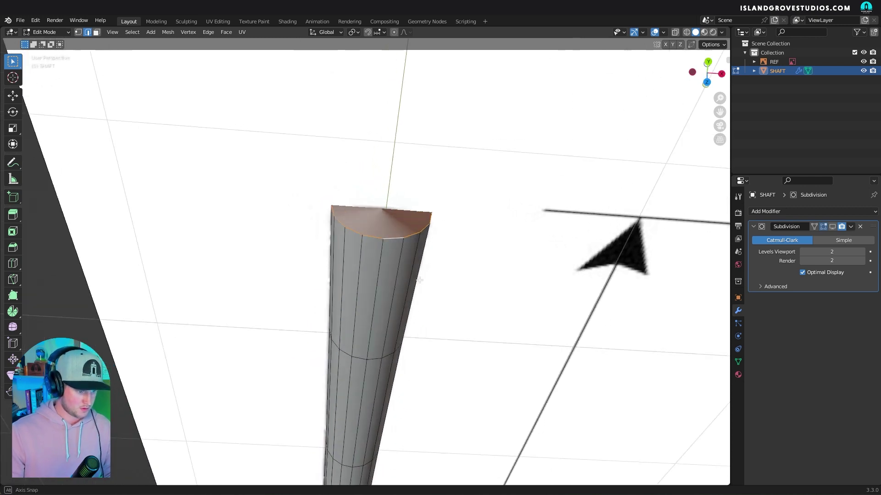
key(ctrl+b)
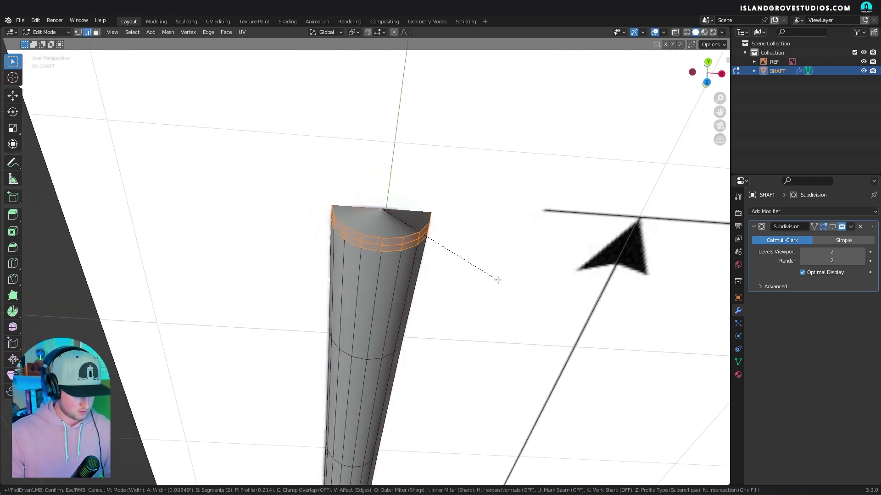
click(497, 280)
Scale the grip's topmost edge loop to 0.723 to taper the cap like the reference.
middle_drag(498, 280, 492, 216)
key(s)
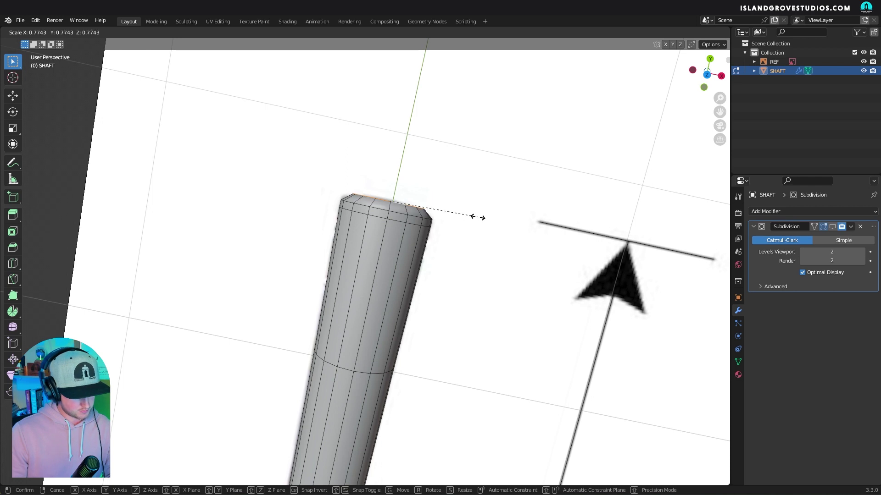
click(472, 215)
key(KP_7)
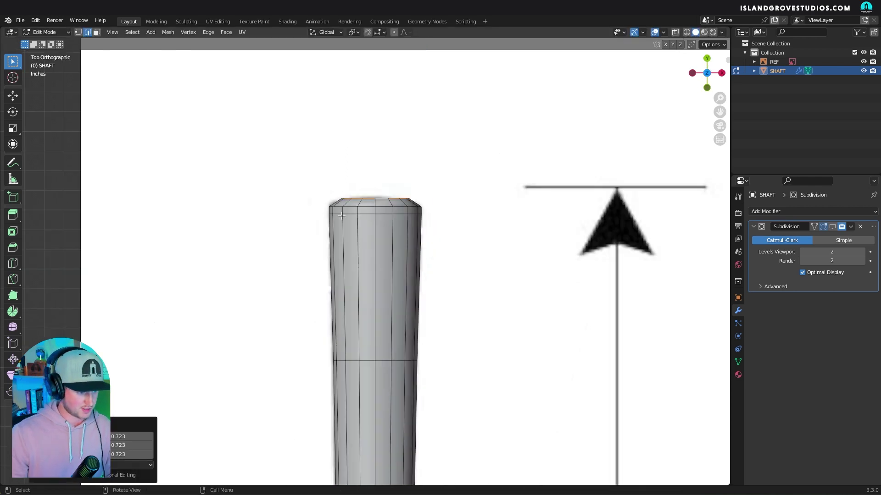
Apply the shaft object's scale and rotation.
scroll(341, 216, up, 2)
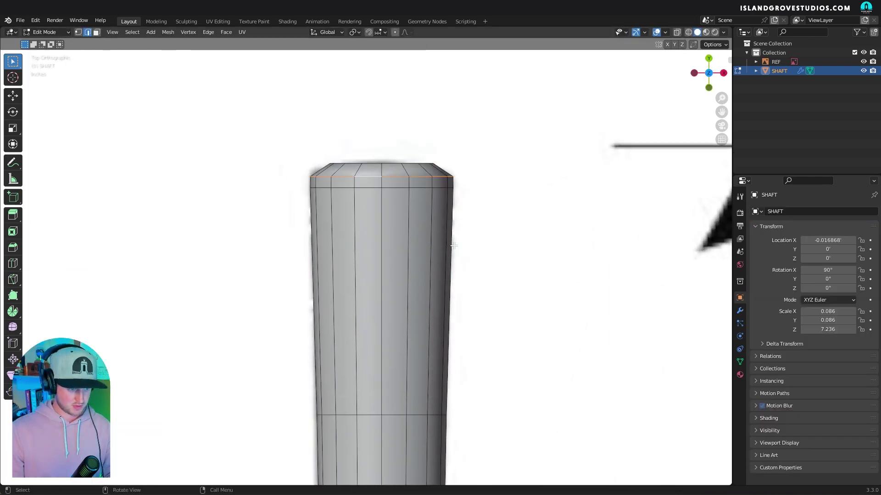
key(Tab)
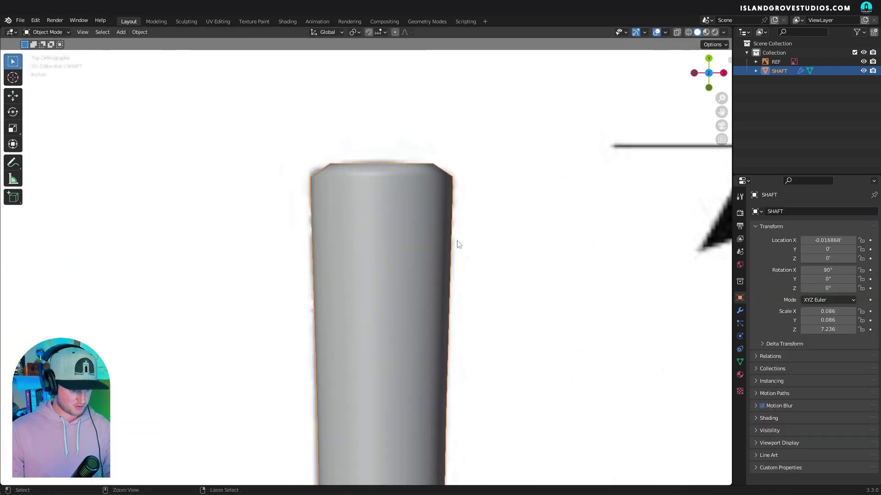
key(ctrl+a)
click(425, 257)
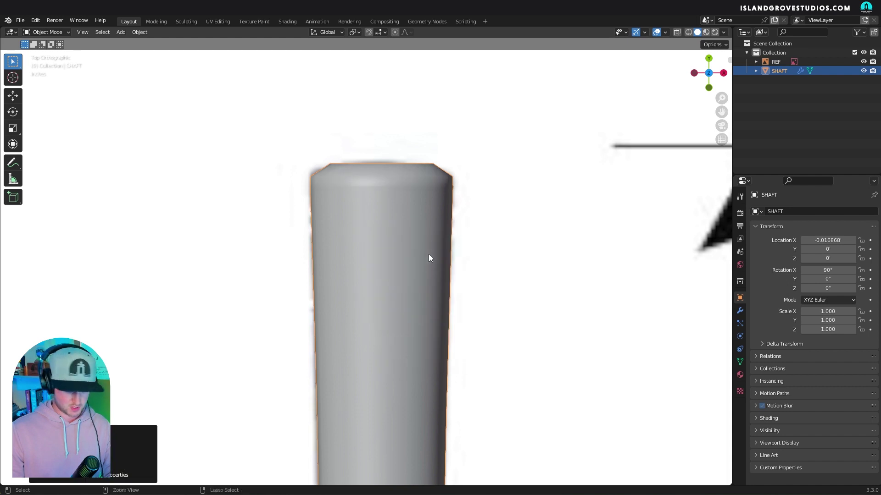
key(ctrl+a)
click(415, 244)
Bevel the cap's outer rim with two segments, and the edge around its top face with a width of 0.0301'.
key(Tab)
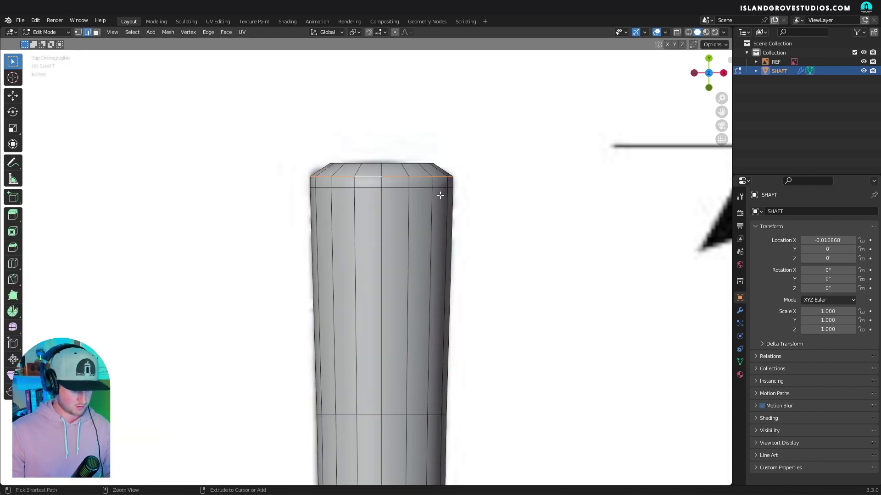
key(ctrl+b)
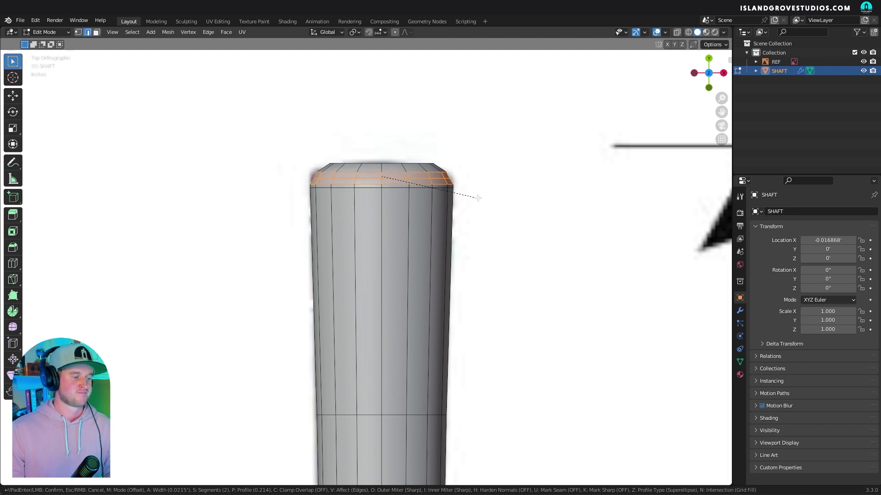
middle_drag(435, 196, 556, 191)
click(522, 177)
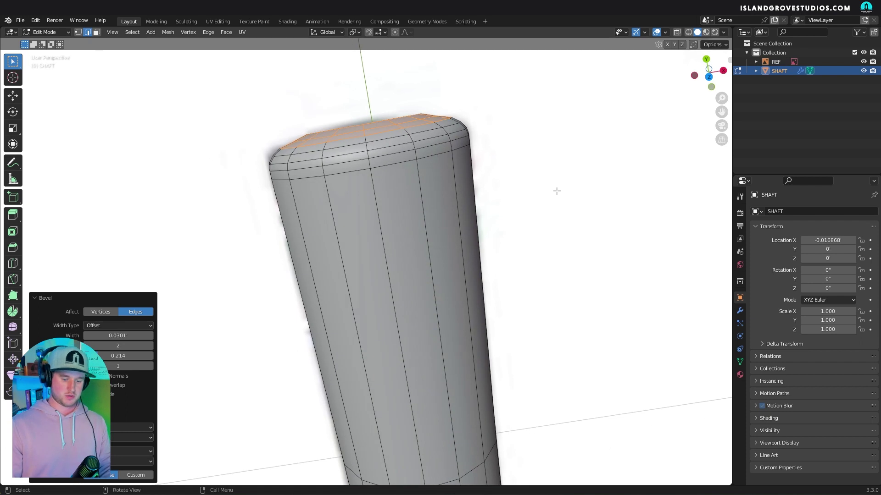
Shift the grip cap's topmost edge loop about 0.0049' down along Y to flatten the cap against the reference.
key(KP_7)
key(alt+a)
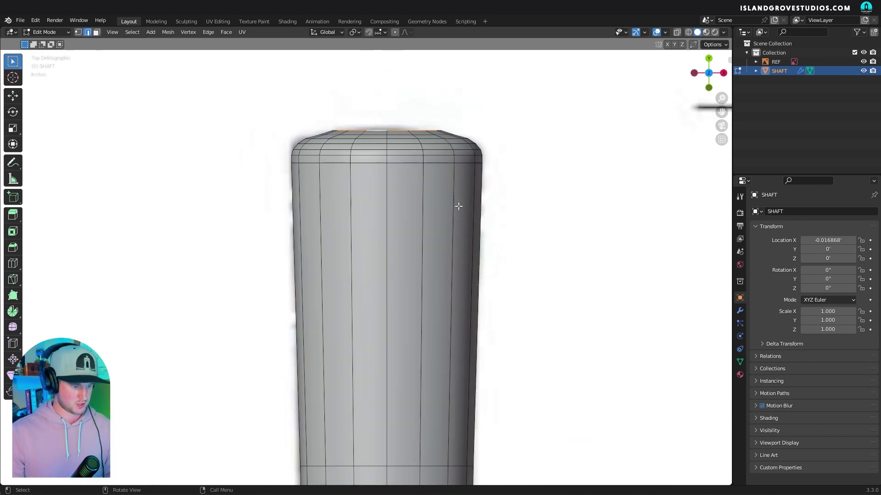
key(g)
key(y)
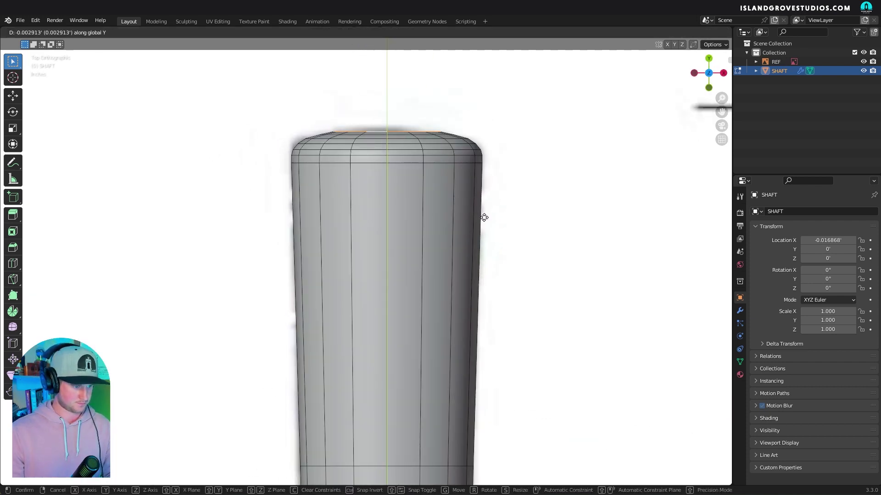
click(486, 226)
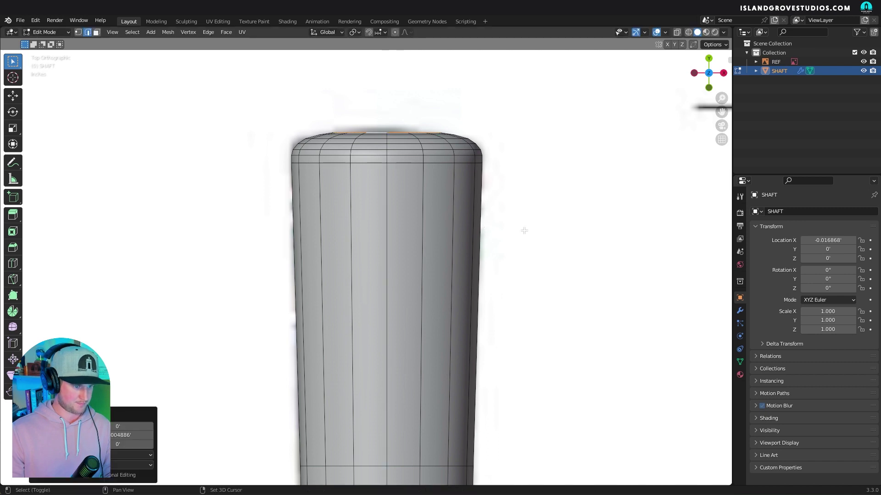
scroll(557, 241, down, 5)
shift+middle_drag(507, 328, 443, 290)
scroll(444, 290, down, 8)
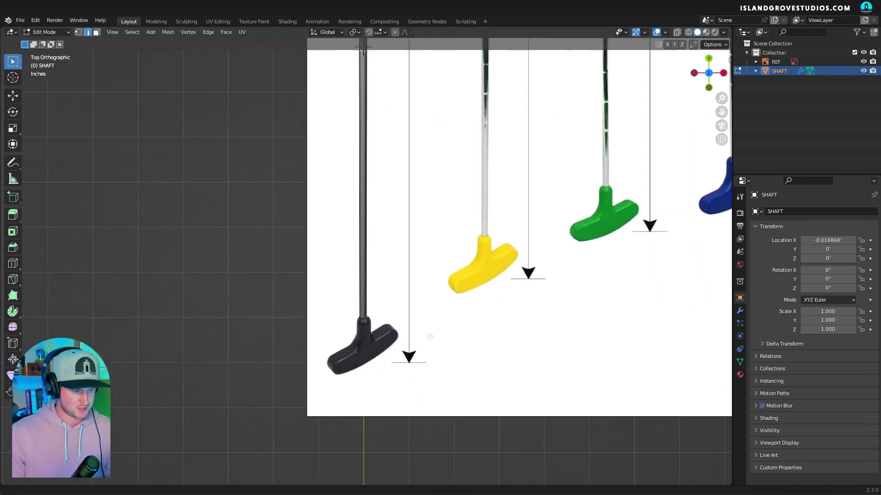
Move the whole shaft object along X, clear of the reference image, to an X location of about -3.46'.
key(Tab)
scroll(395, 245, down, 3)
shift+middle_drag(377, 234, 395, 245)
scroll(408, 248, up, 7)
key(g)
key(x)
click(253, 269)
scroll(269, 281, down, 2)
click(275, 283)
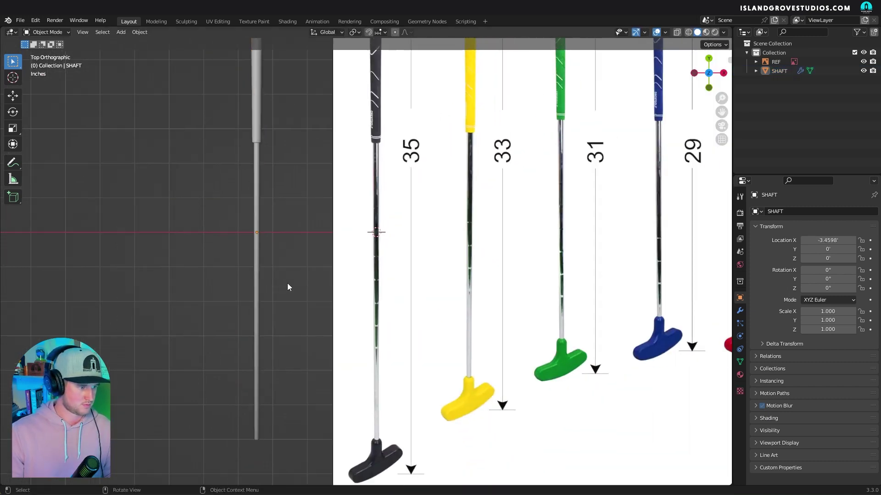
scroll(321, 275, down, 1)
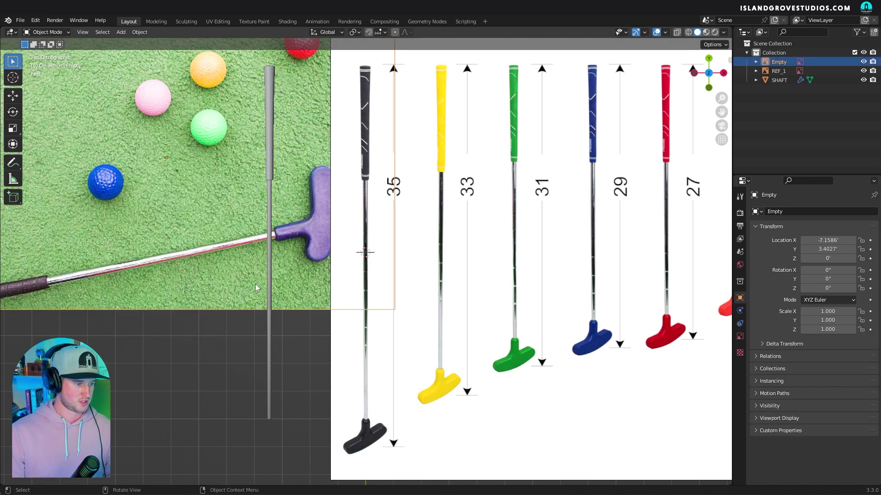
Move the golf-green reference photo clear of the other image and rotate it to -90° about Z.
scroll(205, 253, down, 4)
key(g)
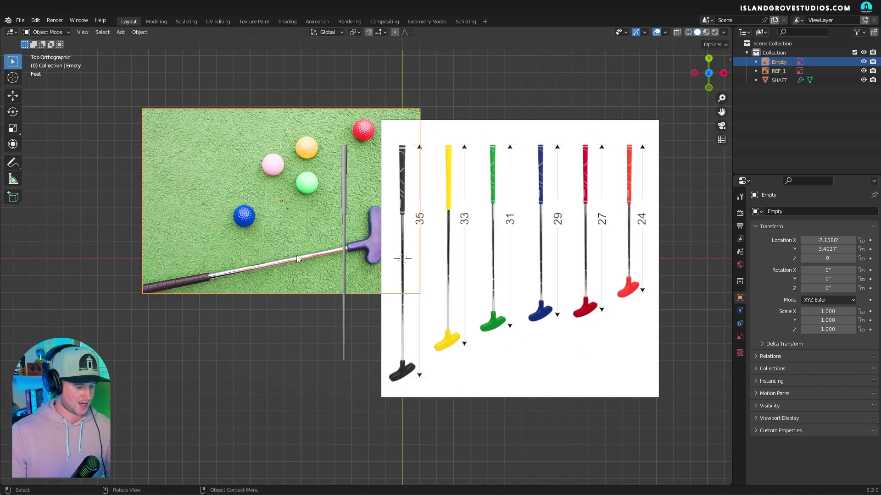
click(260, 275)
key(r)
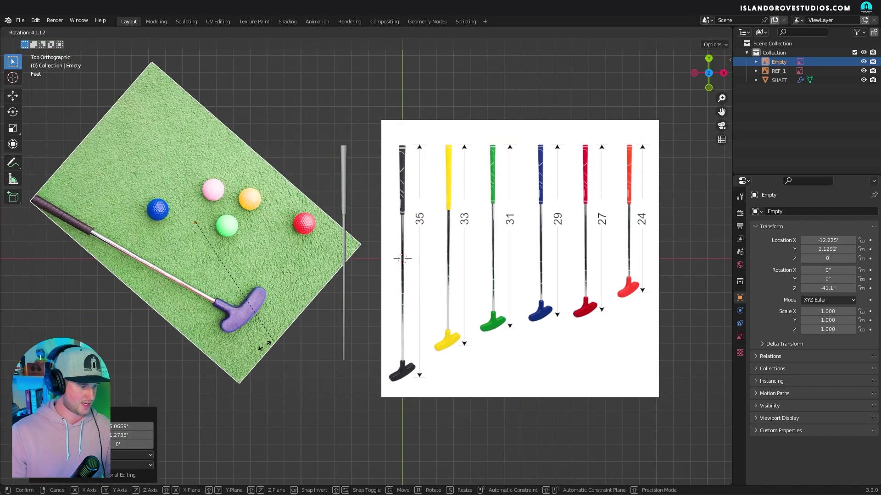
text(90)
key(Return)
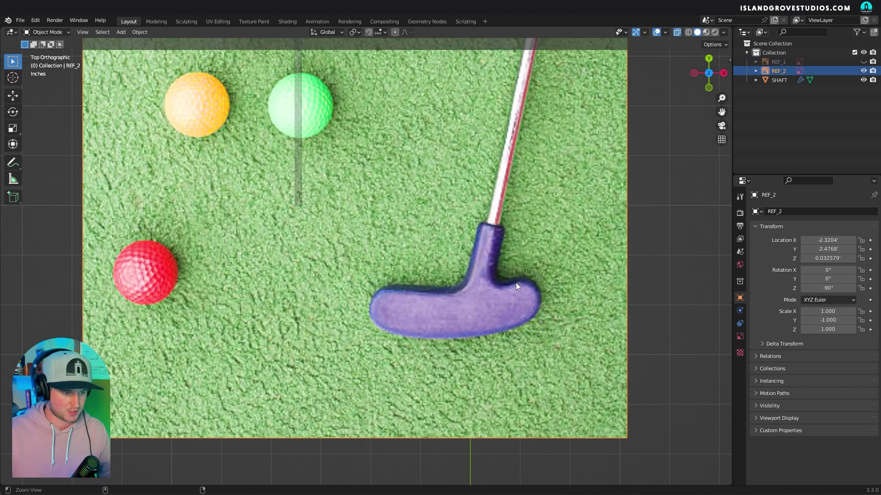
Place the 3D cursor at the upper corner of the purple putter's neck, add a Bezier curve there and open it for editing.
scroll(516, 283, up, 2)
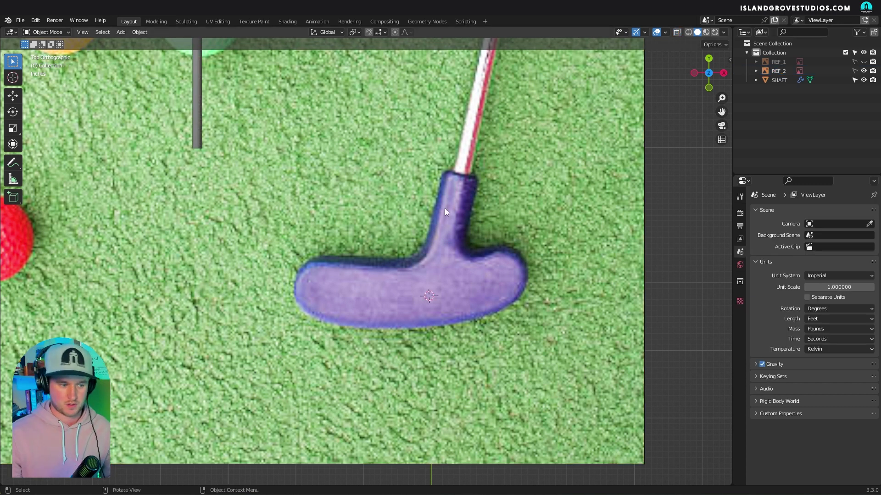
shift+right_drag(452, 174, 442, 182)
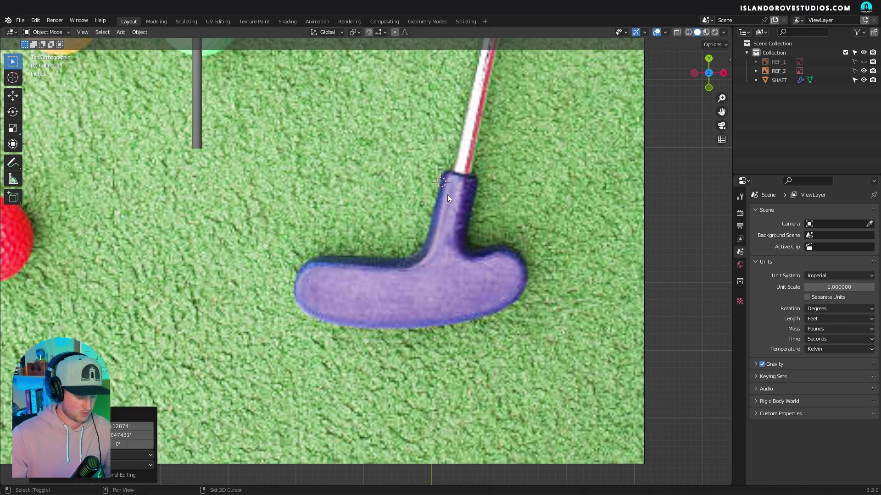
key(shift+a)
mouse_move(431, 205)
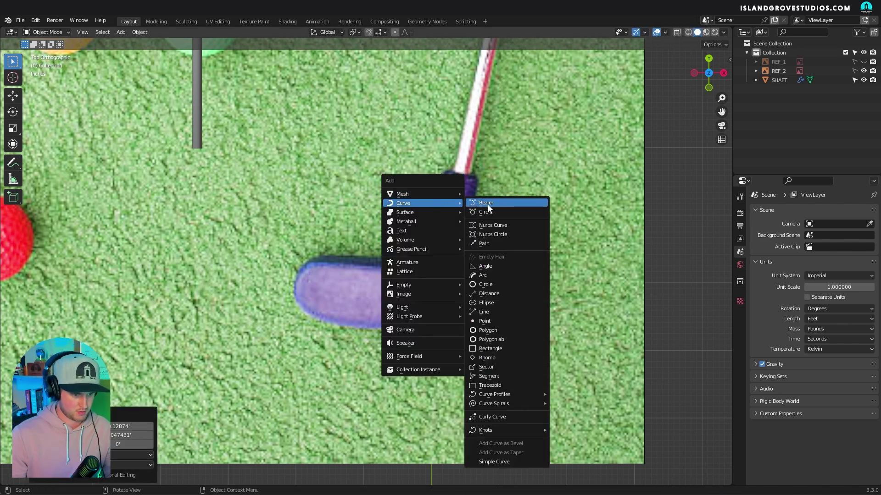
click(488, 204)
key(Tab)
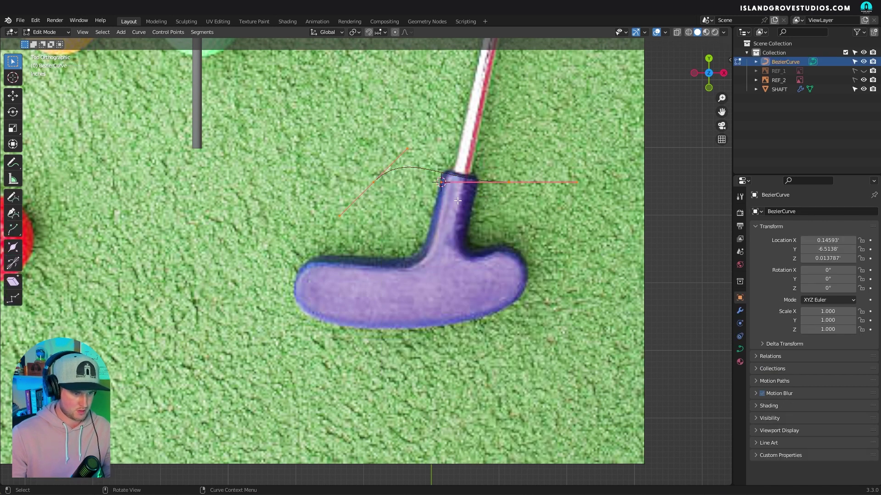
Position the curve's two end points at the top of the neck's edge and where the neck meets the head's long side.
key(g)
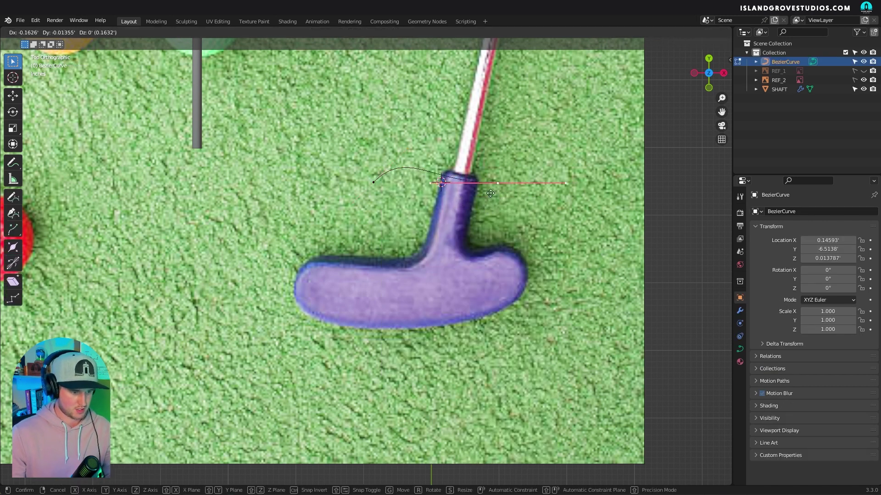
click(441, 189)
click(370, 182)
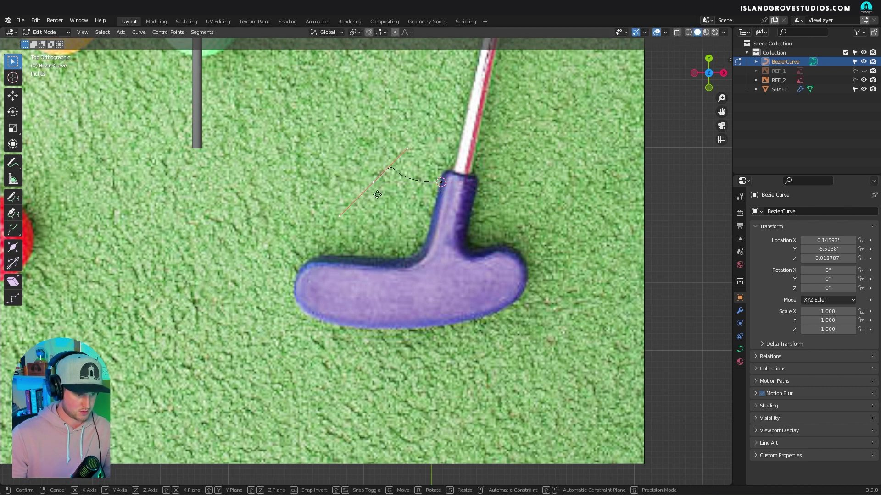
key(g)
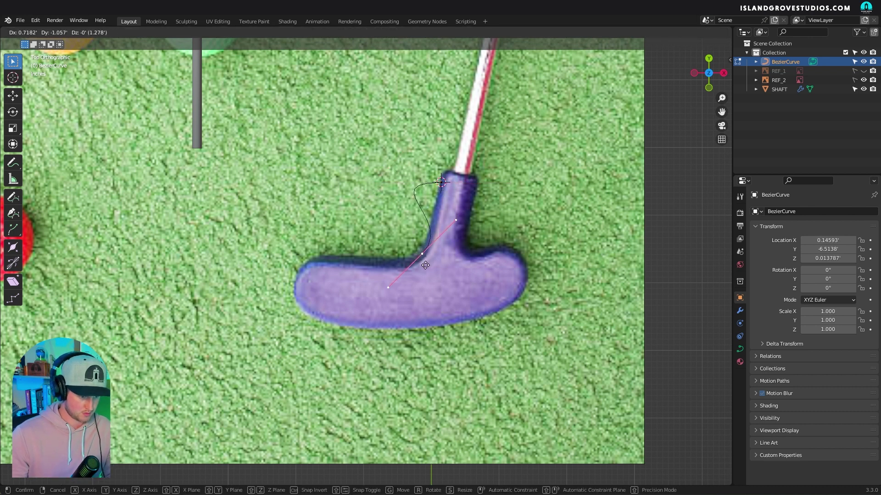
click(421, 264)
Subdivide the curve with one cut, and move and rotate its points to follow the bend between neck and head.
scroll(367, 264, up, 2)
right_click(345, 270)
click(345, 242)
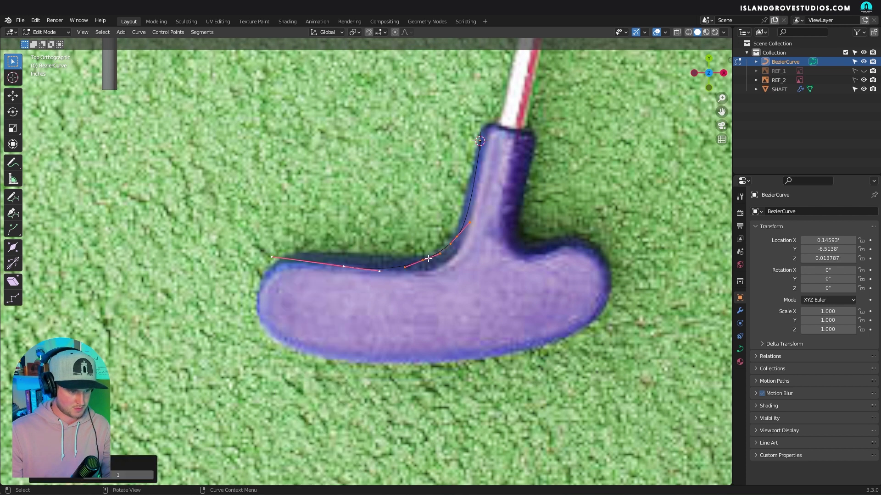
key(g)
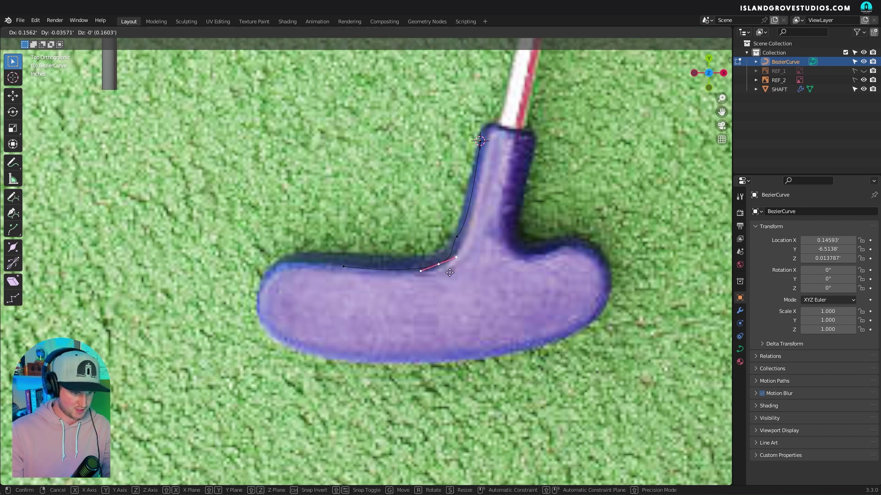
click(467, 245)
key(r)
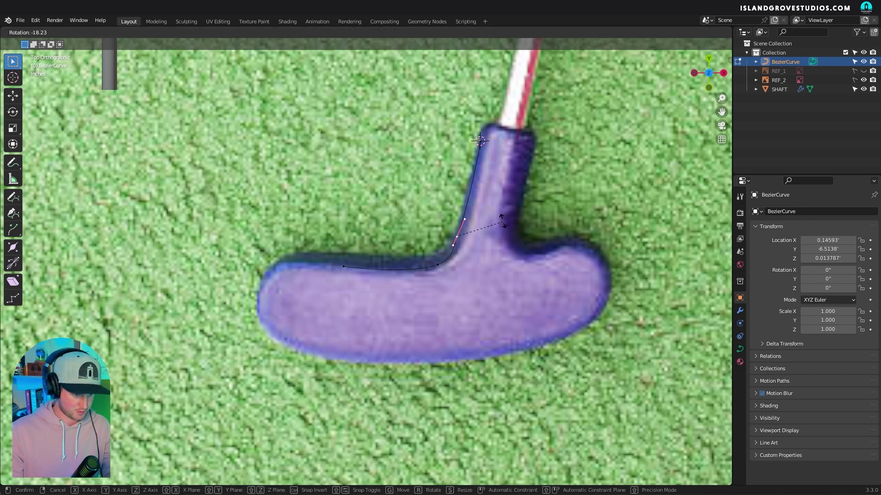
click(494, 218)
key(g)
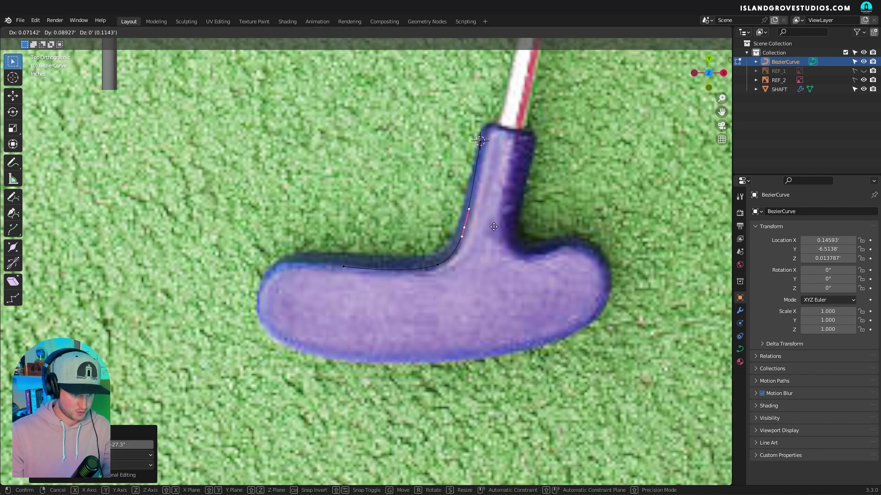
click(494, 225)
Extrude the curve around the head's long end, rotating and scaling the handles to match its rounded tip.
click(344, 265)
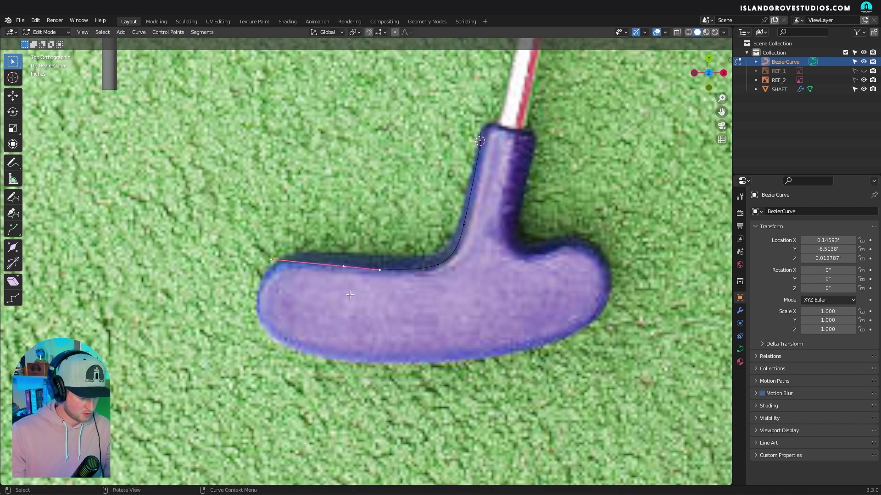
key(e)
click(264, 281)
key(r)
click(347, 257)
key(f)
click(269, 267)
key(s)
click(277, 253)
key(e)
click(306, 318)
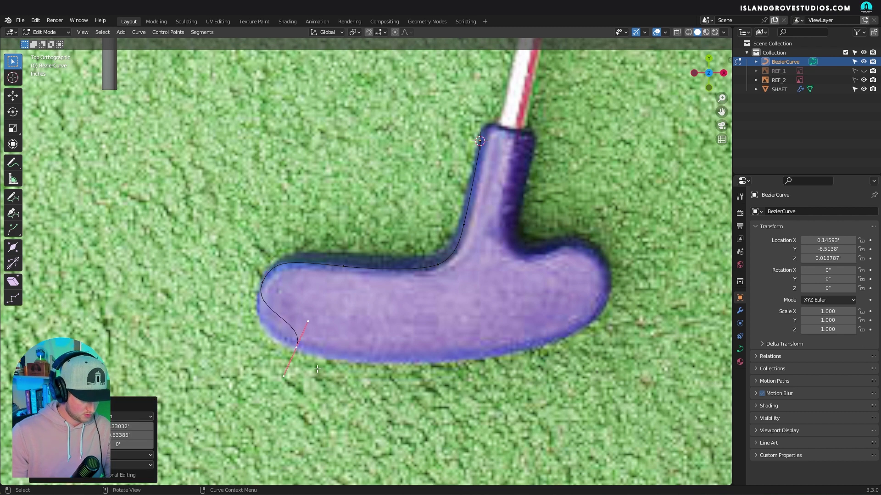
Align the handles at the lower corner of the long end and extrude the curve along the head's bottom edge.
key(s)
click(331, 339)
key(r)
click(464, 332)
key(e)
click(411, 369)
key(e)
click(517, 365)
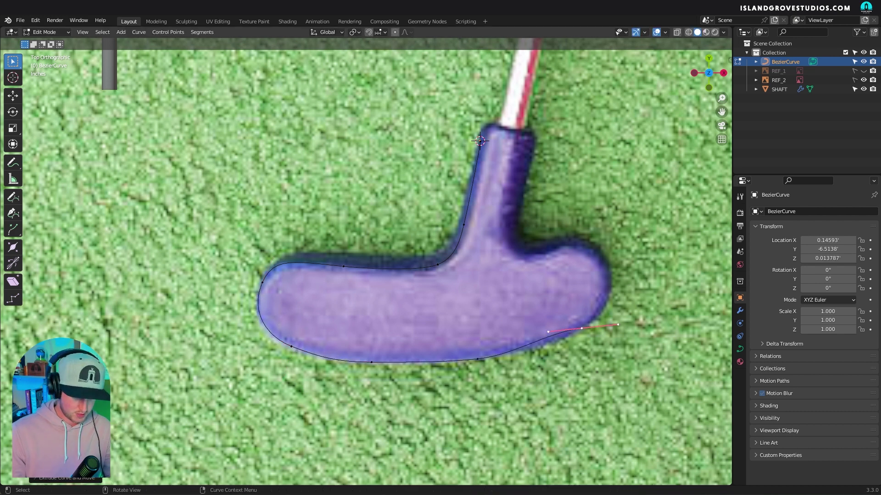
Extrude the curve around the head's short end up to its upper edge, scaling the handles to fit the roundness.
key(e)
click(620, 334)
key(e)
click(648, 289)
key(e)
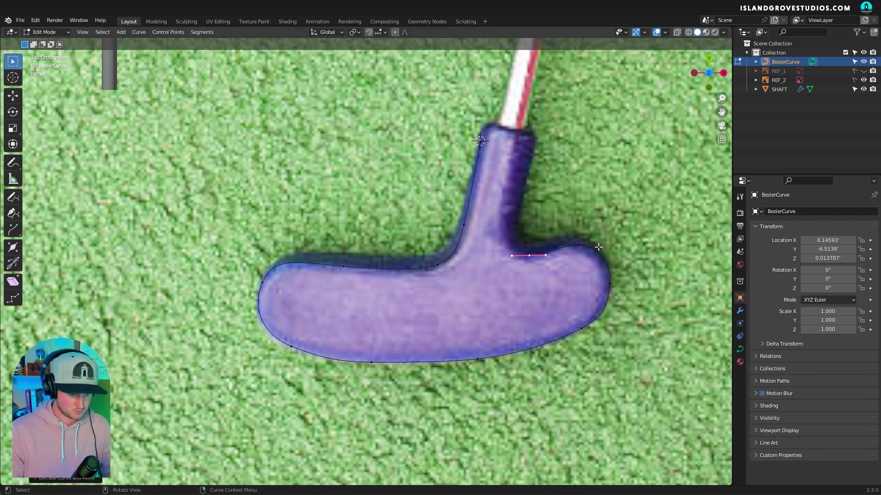
click(597, 246)
key(s)
click(604, 247)
Continue extruding the curve through the notch beside the short end and up the other edge of the neck.
key(e)
click(521, 252)
key(e)
click(590, 243)
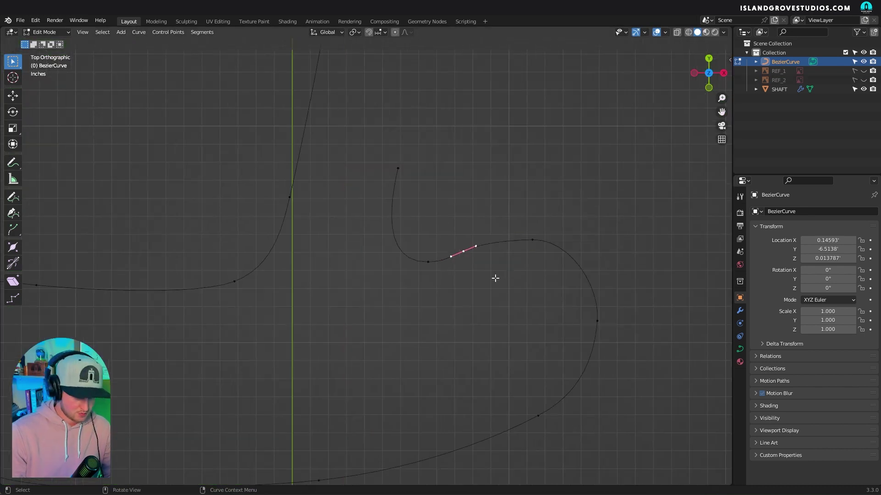
key(e)
click(602, 258)
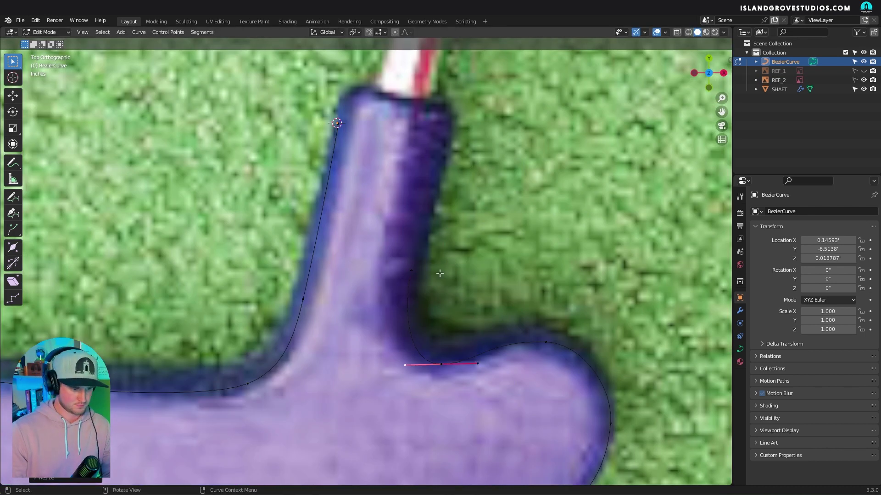
key(e)
click(513, 177)
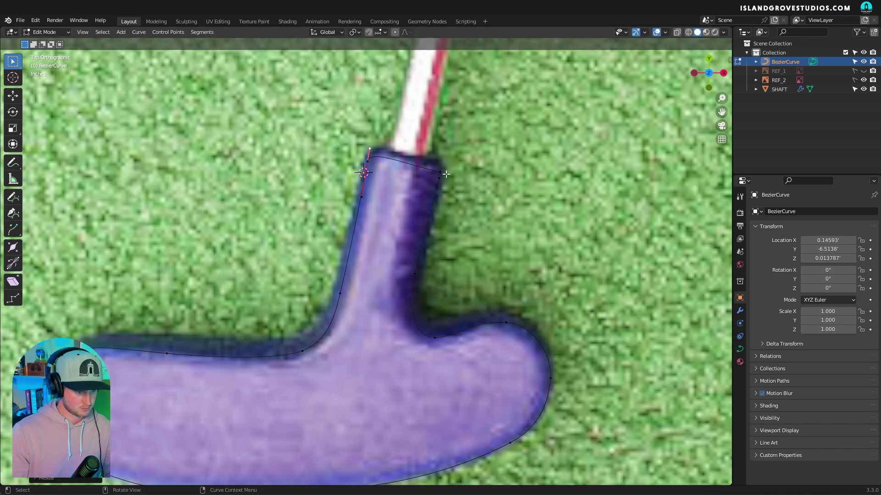
Subdivide the segment across the neck's top end and adjust its points to fit the rounded corners.
right_click(441, 171)
click(442, 171)
scroll(476, 133, up, 6)
click(361, 261)
key(g)
click(271, 235)
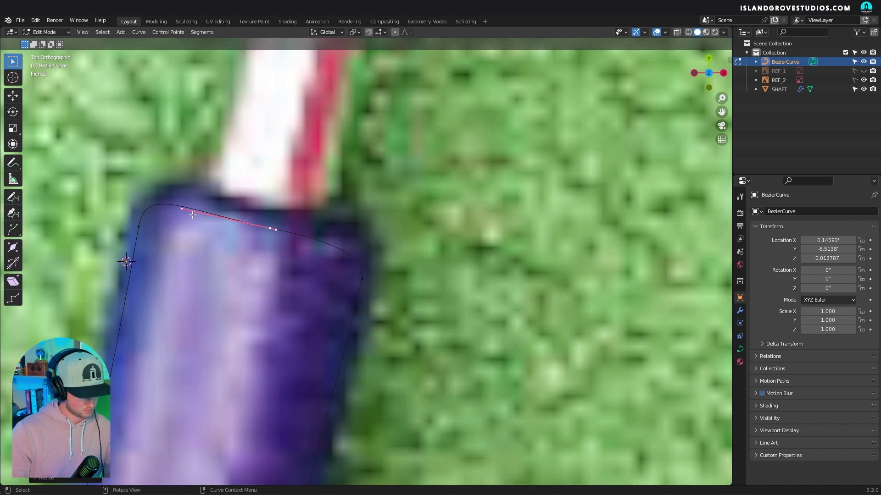
key(g)
click(268, 230)
click(369, 273)
click(139, 228)
click(272, 227)
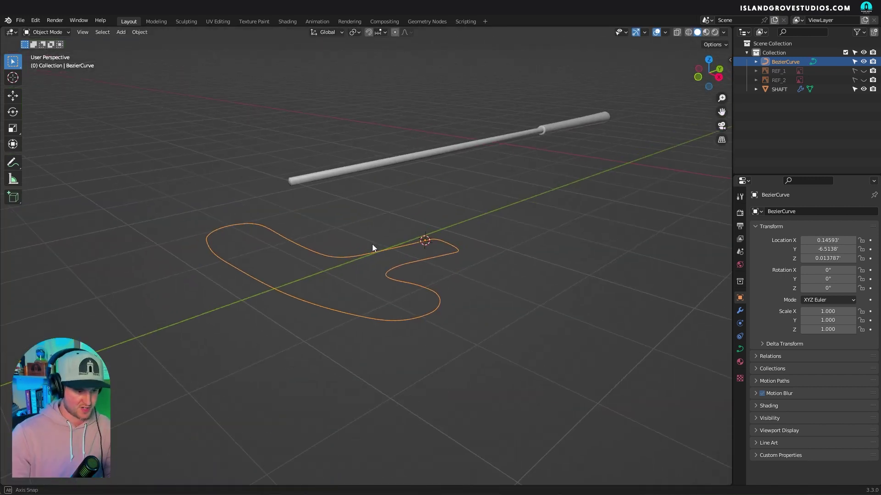
Convert the putter head outline curve to a mesh and open its vertices for editing with nothing selected.
click(130, 34)
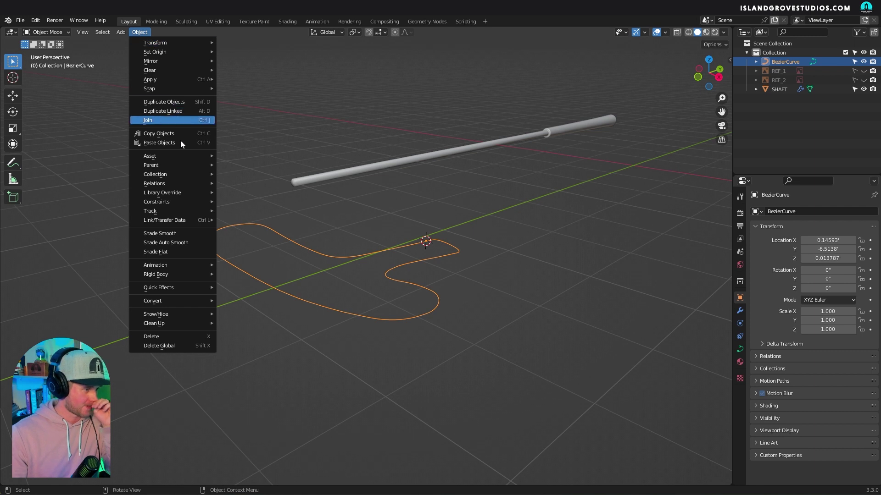
mouse_move(183, 302)
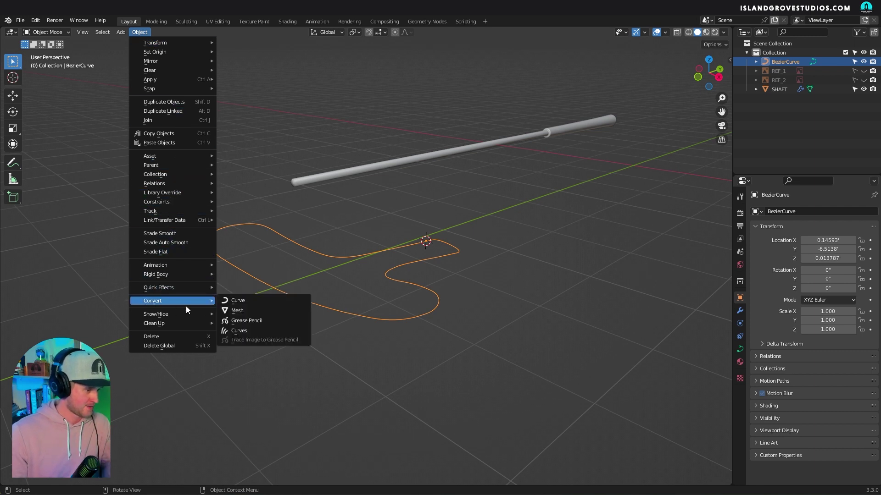
click(243, 310)
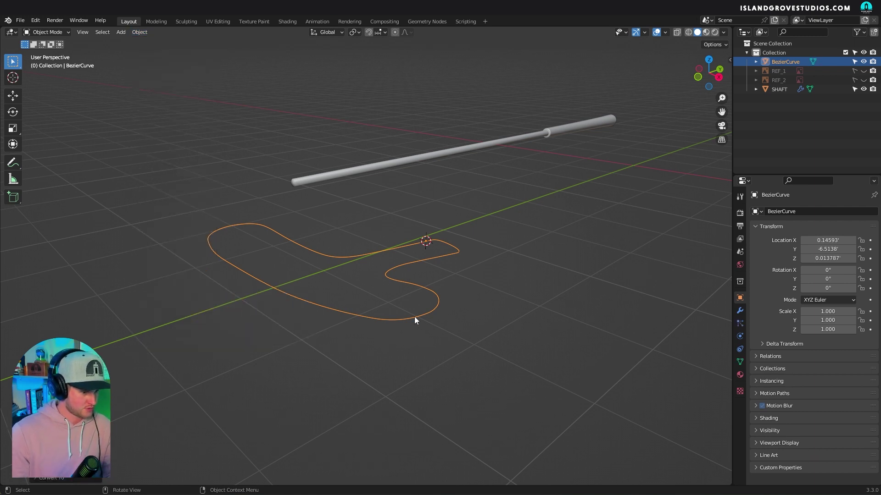
key(Tab)
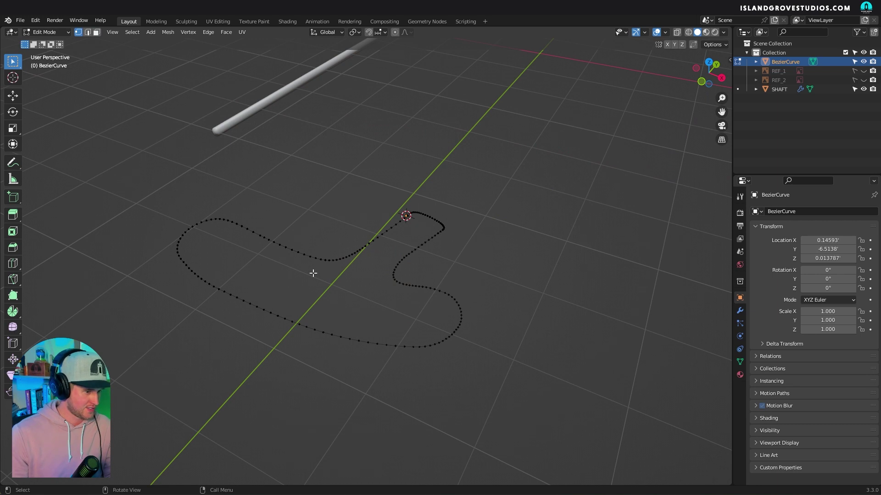
middle_drag(313, 274, 344, 323)
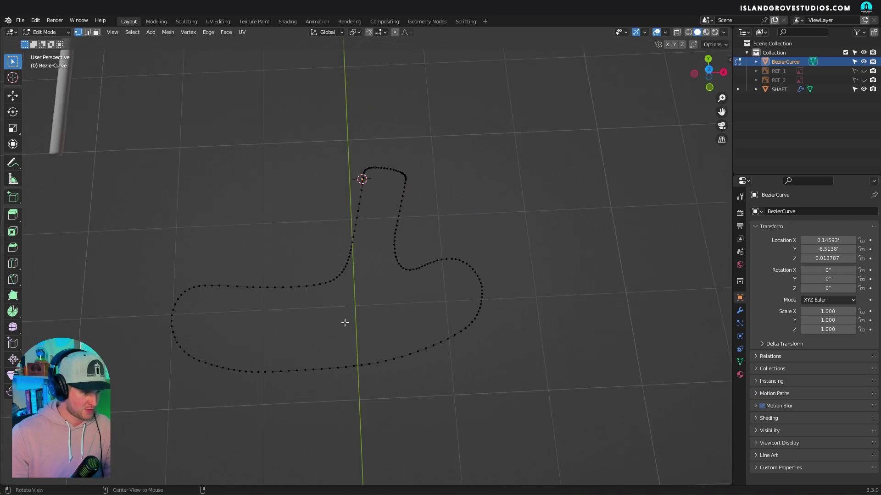
key(a)
middle_drag(271, 310, 448, 305)
key(alt+a)
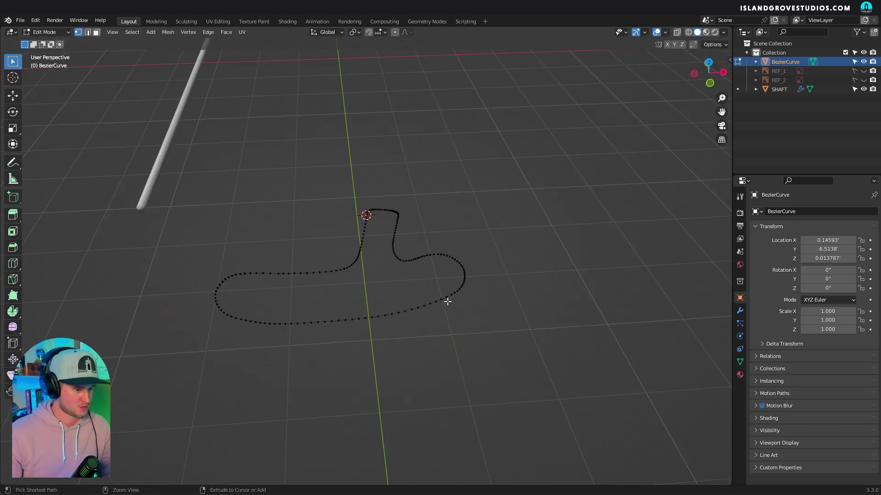
Undo the mesh conversion of the putter head outline and return to editing the curve's control points from above.
key(ctrl+z)
key(ctrl+z)
key(Tab)
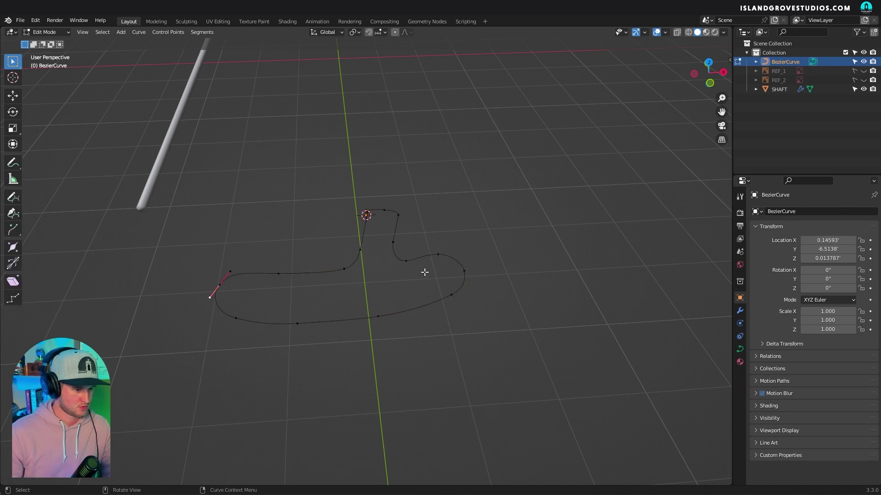
middle_drag(342, 315, 347, 362)
click(252, 351)
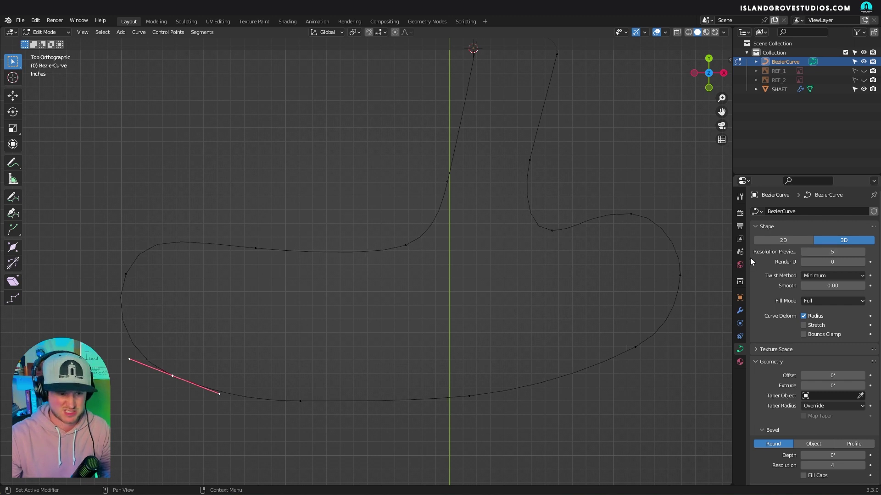
Set the outline curve's preview resolution to 2.
click(803, 252)
click(802, 252)
click(803, 252)
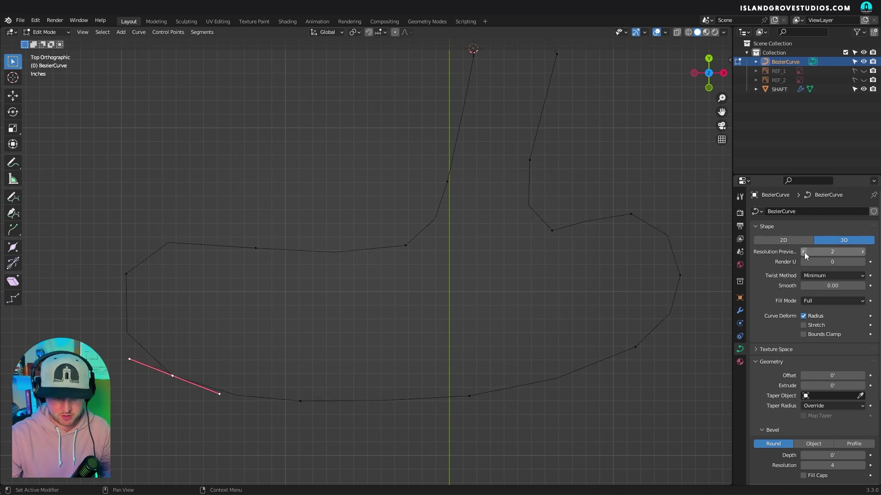
click(803, 251)
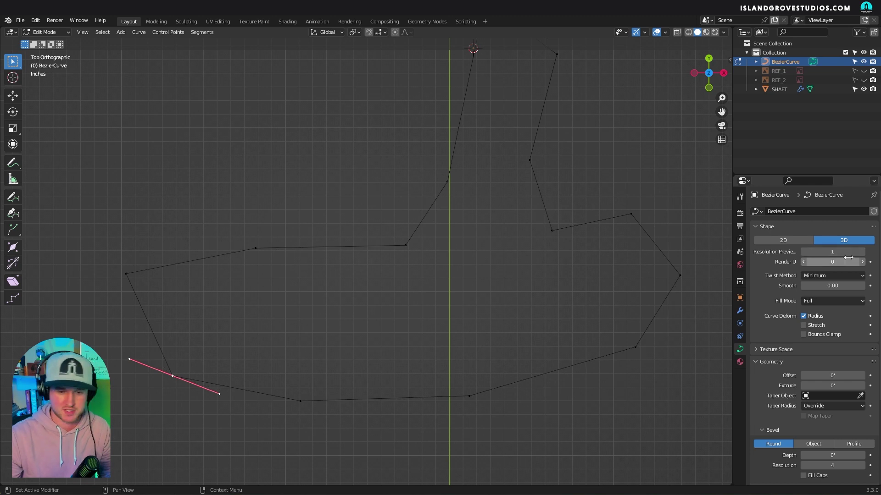
Convert the coarser head outline curve to a mesh and open its vertices for editing.
key(Tab)
click(139, 32)
mouse_move(180, 302)
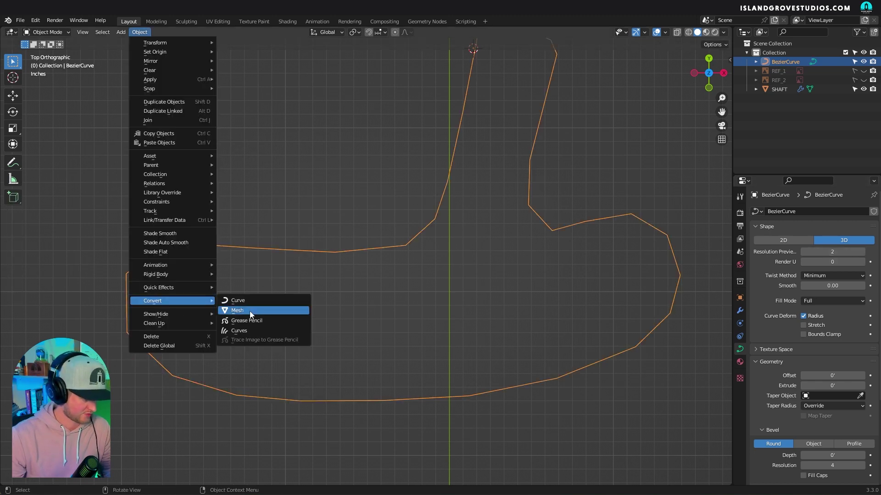
click(252, 309)
key(Tab)
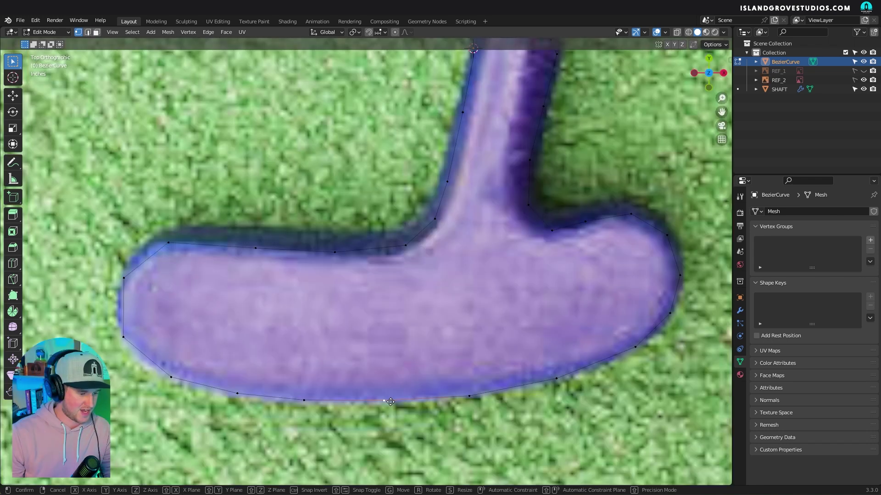
Move the outline vertices on the head's lower edge and at the long end's upper corner onto the reference image.
key(g)
click(330, 307)
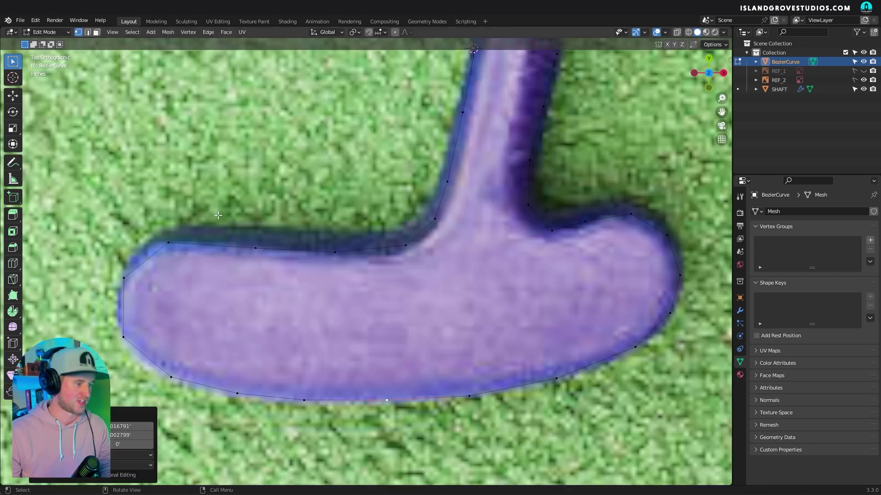
click(123, 278)
key(g)
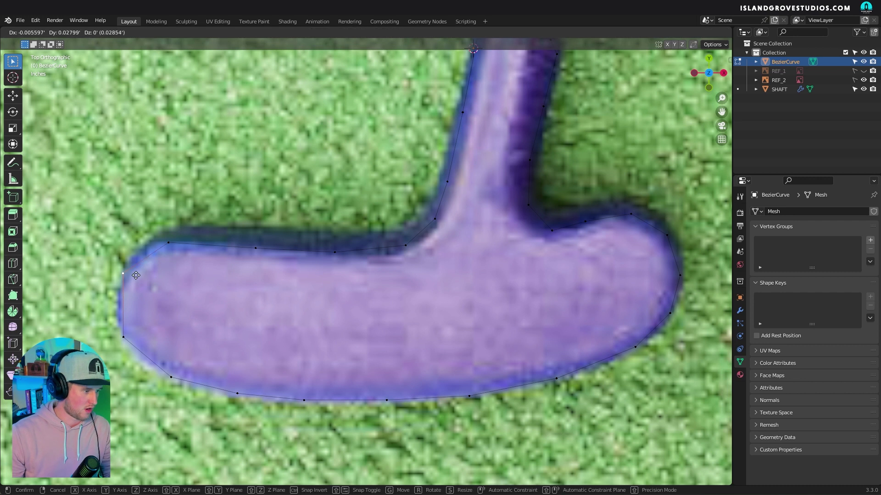
click(137, 273)
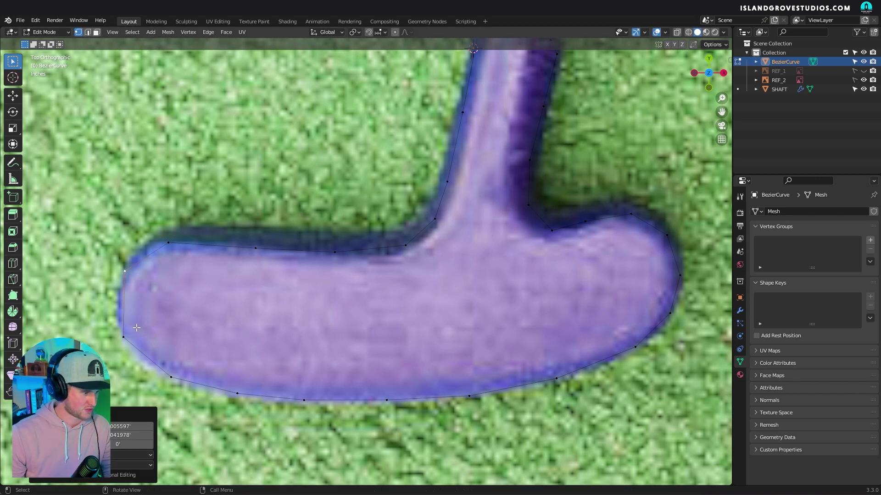
Subdivide the edge across the head's long end and move the new vertex outward to the end's rounded edge.
click(124, 338)
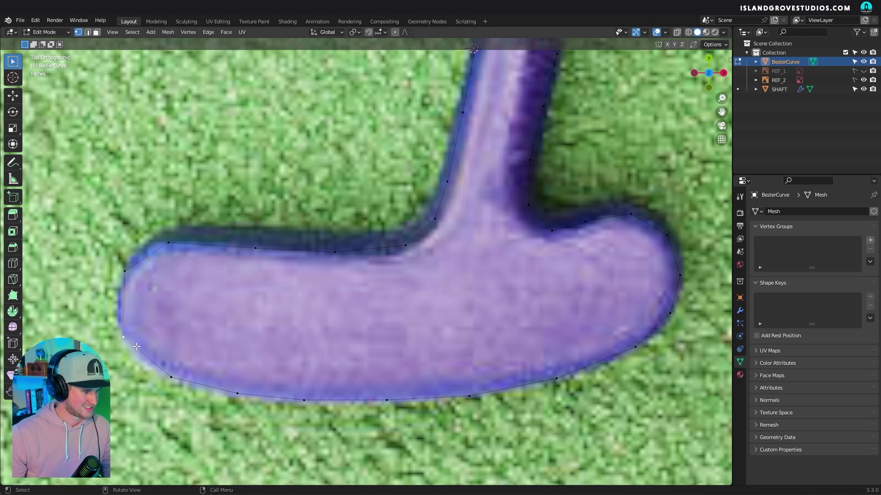
right_click(130, 279)
click(130, 279)
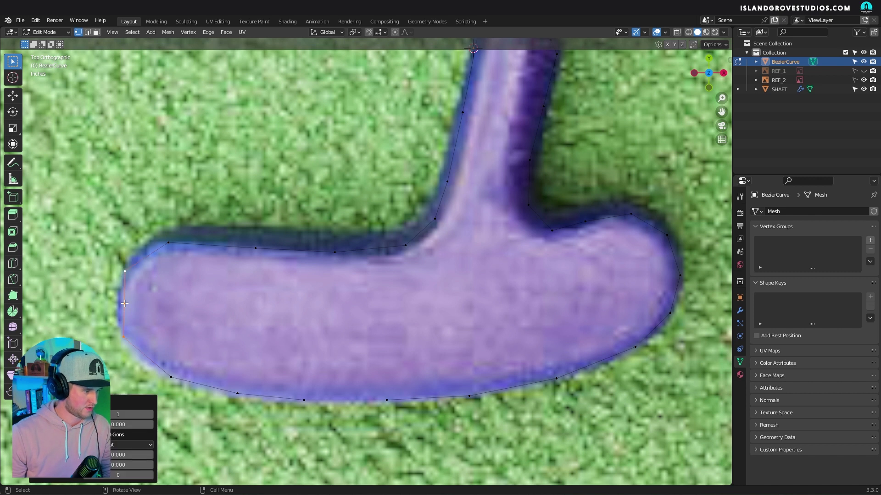
click(124, 303)
key(g)
click(120, 304)
Fill the rounded long end of the head with faces, split into two rows along a central edge.
shift+middle_drag(151, 312, 124, 289)
key(f)
key(f)
key(f)
key(f)
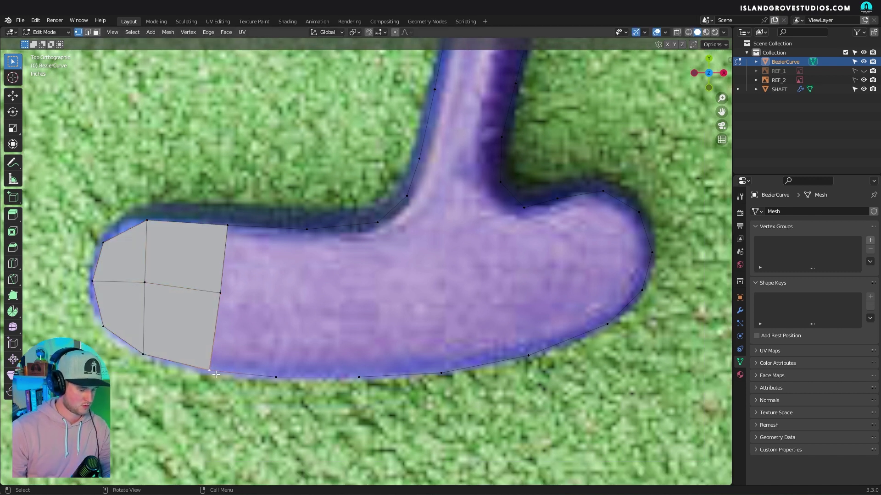
Continue filling the head's body with quad faces up to the rounded short end, leaving the area below the neck open.
scroll(215, 375, down, 2)
key(f)
key(f)
key(f)
key(f)
key(f)
key(f)
key(f)
key(f)
key(f)
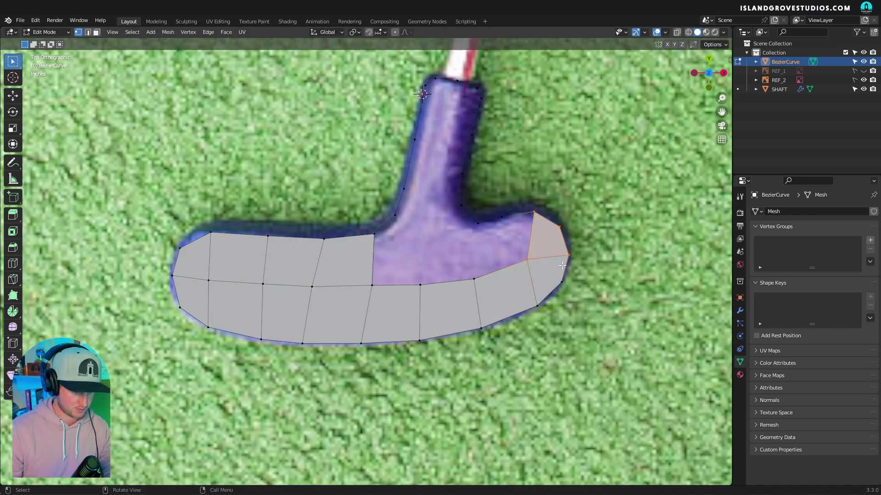
Reposition the inner vertex at the head's short end and fill the remaining faces up to the notch beside the neck.
click(526, 260)
key(g)
click(535, 258)
right_click(504, 266)
click(487, 205)
key(f)
key(f)
Extrude the central vertex up from the head into the neck and fill the neck base and lower neck with faces.
click(421, 285)
key(e)
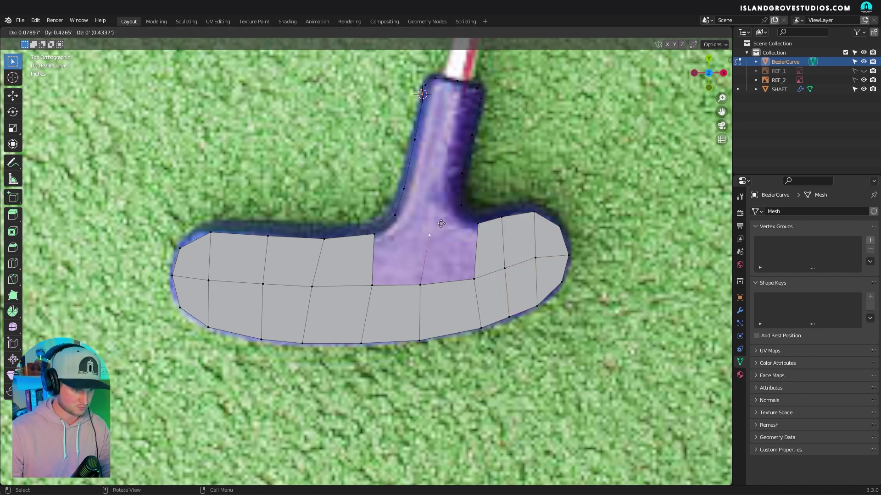
click(432, 225)
key(f)
key(f)
key(e)
click(429, 209)
key(f)
key(f)
key(f)
key(f)
key(f)
Adjust the vertex at the notch beside the neck, and extend the central edge to fill the rest of the neck with faces.
click(463, 206)
shift+middle_drag(482, 208, 472, 245)
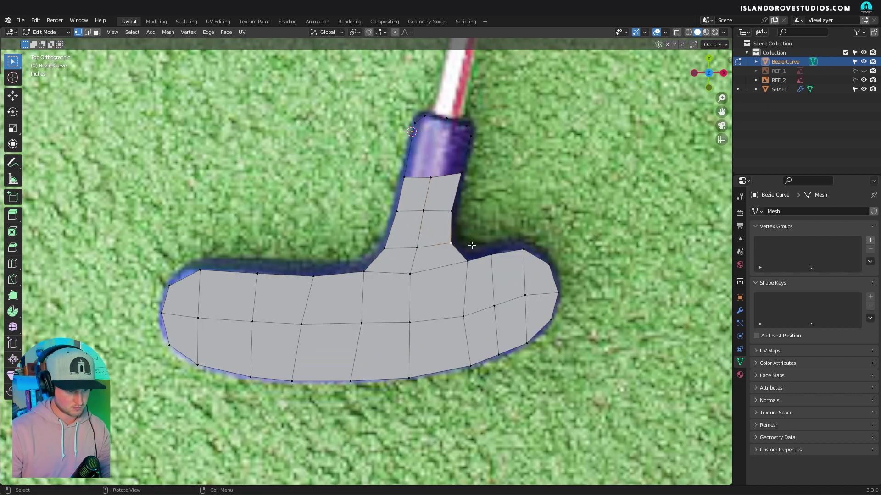
key(g)
shift+middle_drag(458, 183, 416, 259)
scroll(417, 259, up, 2)
scroll(407, 202, up, 1)
key(e)
click(417, 201)
key(f)
key(f)
key(f)
Even out the inner head vertices, fit the neck's top corner, and slide the edge loop at the neck's base.
drag(400, 190, 476, 265)
scroll(476, 265, down, 3)
key(g)
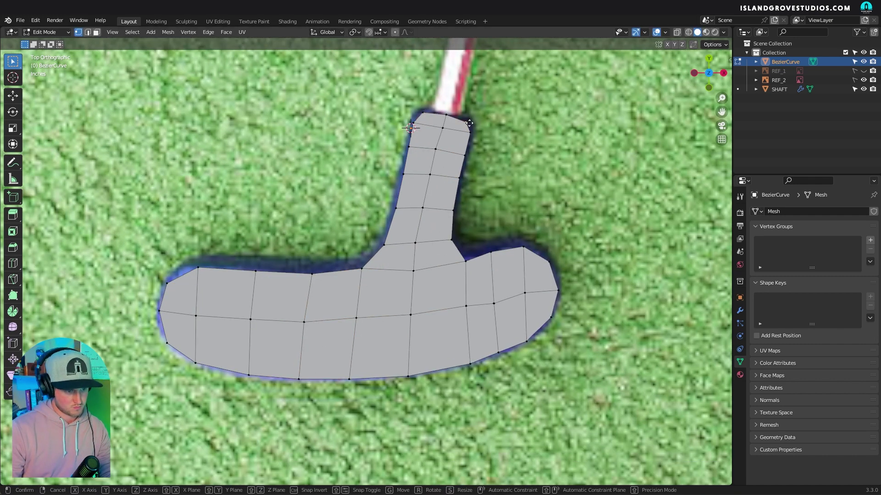
click(469, 123)
alt+click(436, 242)
key(g)
key(g)
click(434, 294)
Extrude all the head's faces upward to a thickness of about 0.52 ft.
middle_drag(434, 304, 365, 245)
key(a)
key(e)
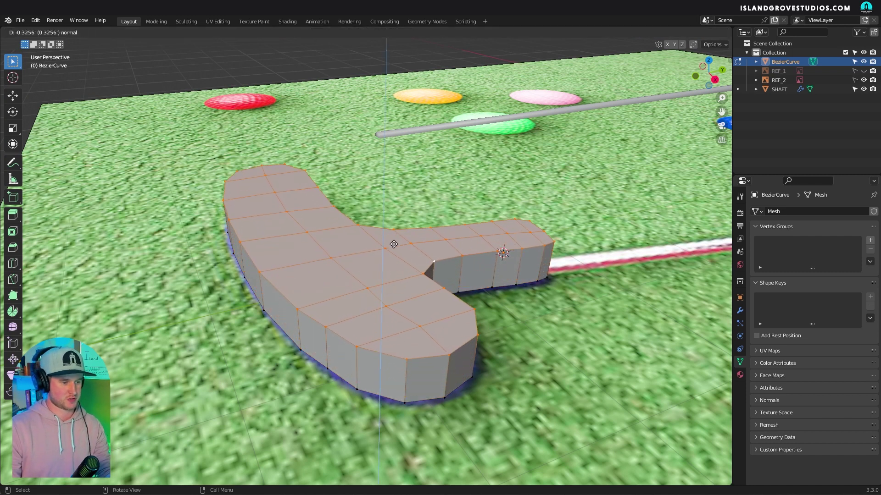
click(395, 257)
middle_drag(395, 257, 414, 301)
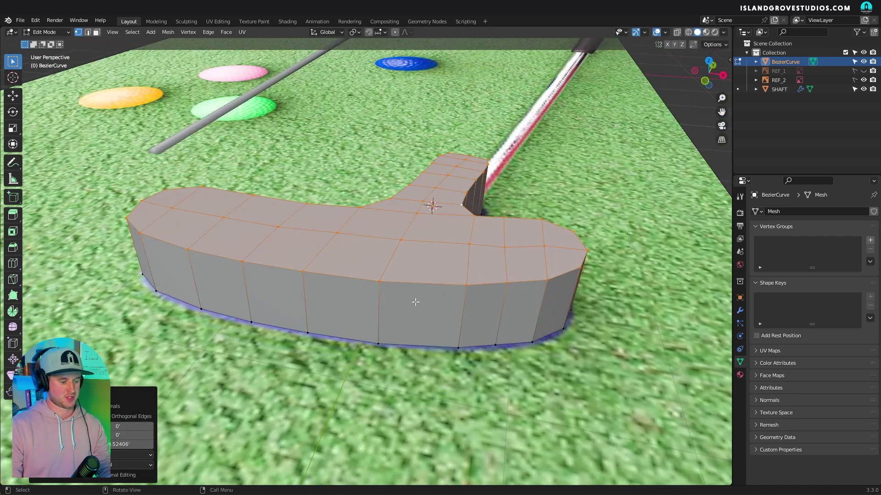
Add three evenly spaced loop cuts around the sides of the head.
key(ctrl+r)
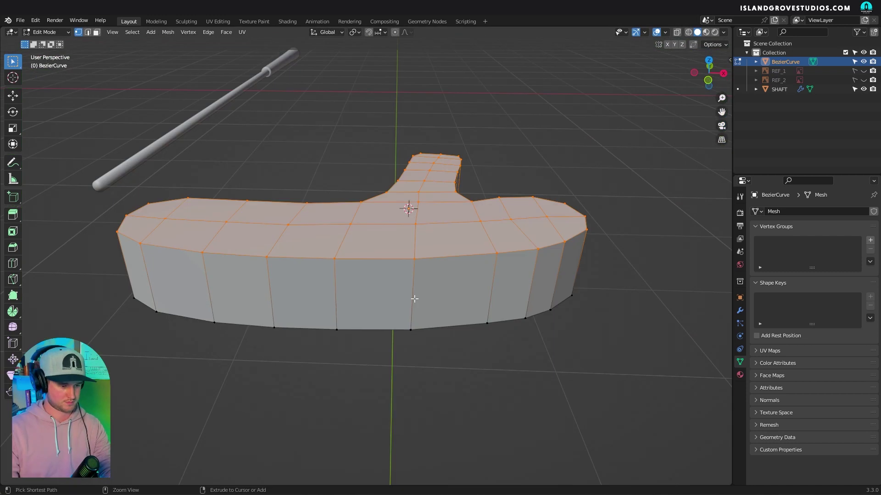
key(ctrl+r)
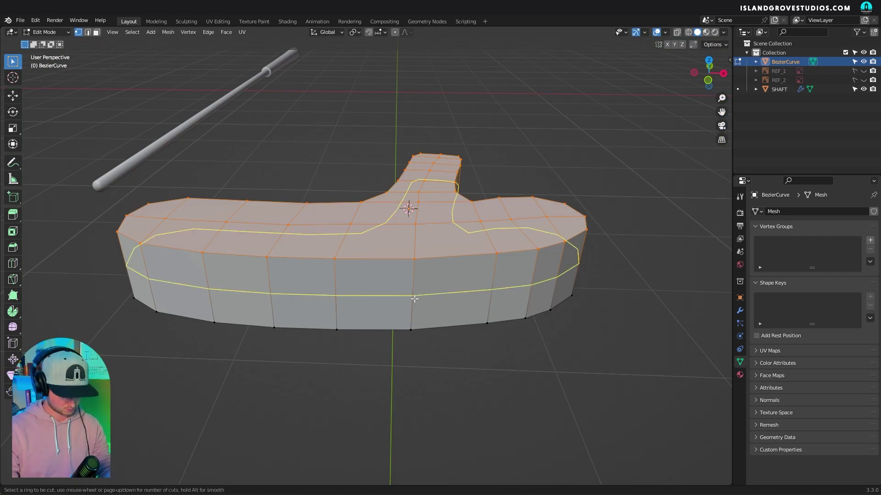
scroll(414, 299, up, 2)
click(414, 299)
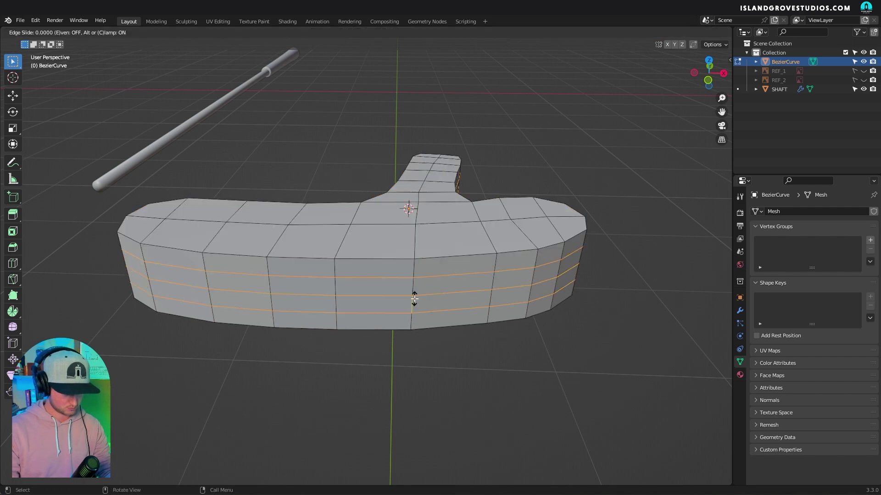
right_click(414, 299)
mouse_move(596, 290)
middle_down()
mouse_move(626, 307)
mouse_move(599, 298)
middle_up()
Show the REF_2 image under the head in top view and add a Subdivision Surface modifier to the head.
key(Tab)
key(KP_7)
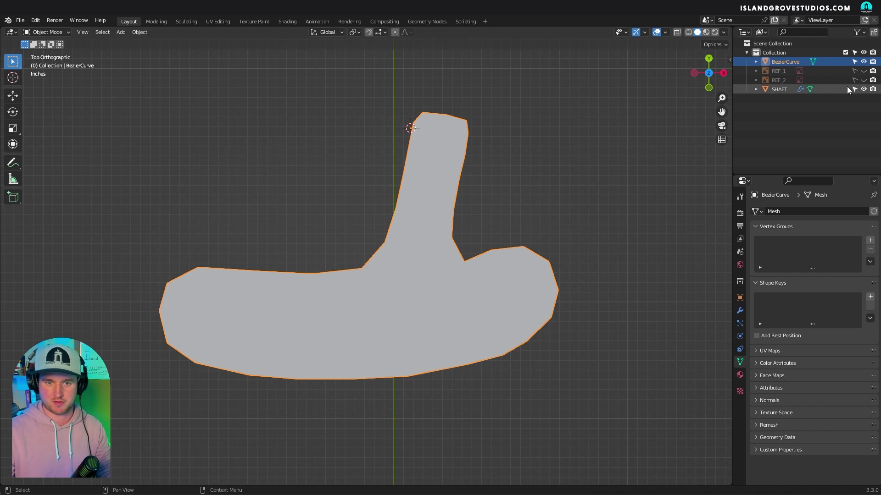
click(864, 80)
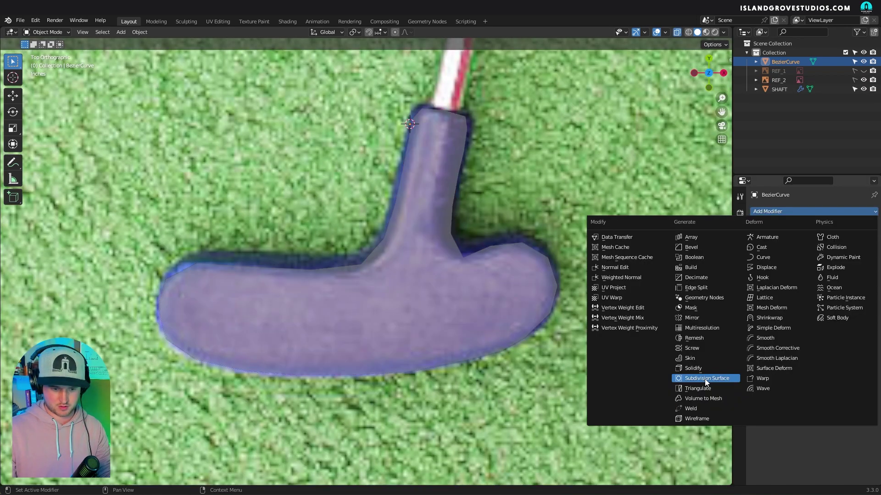
click(706, 379)
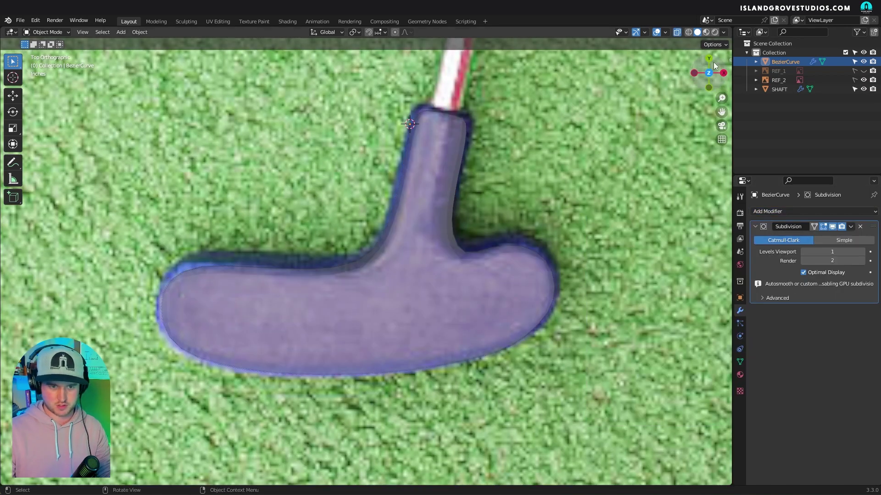
click(676, 32)
Set the head's viewport subdivision level to 3 and apply Shade Smooth.
click(861, 253)
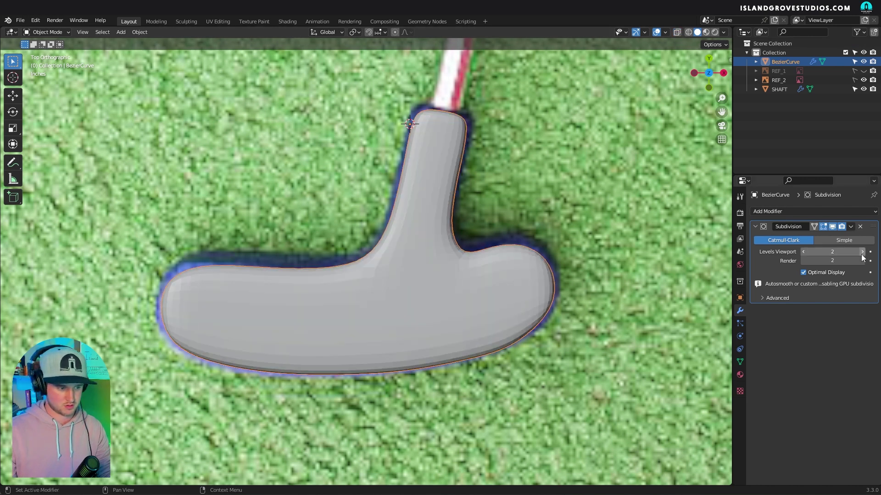
click(862, 252)
right_click(459, 310)
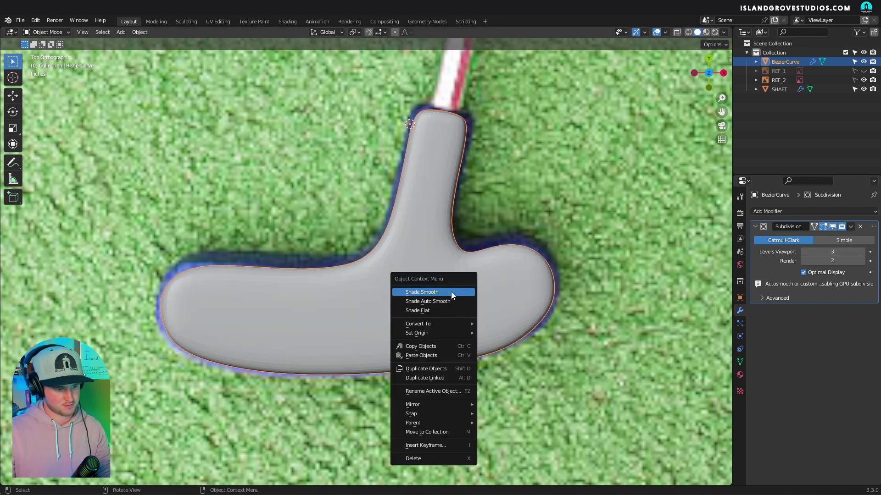
click(451, 291)
middle_drag(515, 321, 489, 288)
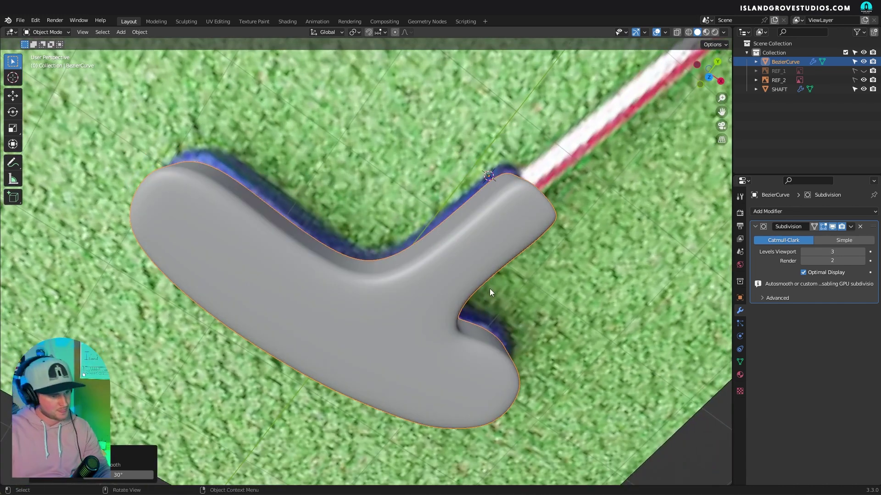
middle_drag(609, 314, 598, 334)
key(KP_7)
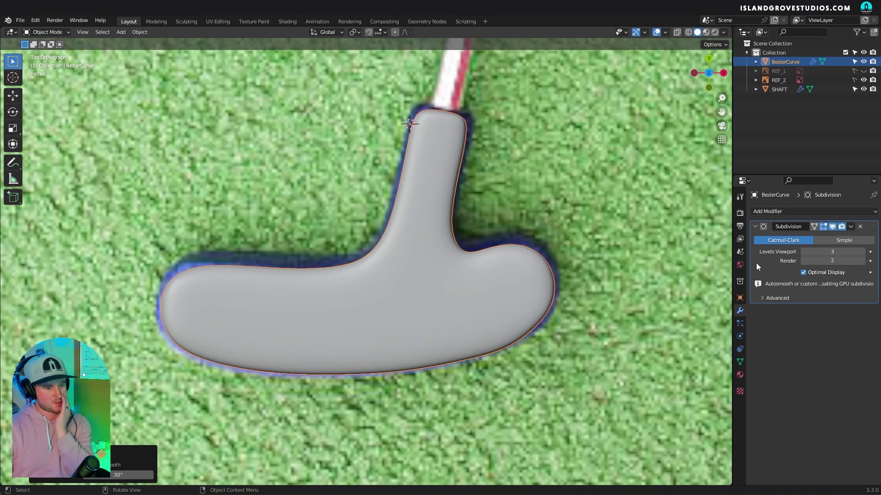
Open the head mesh for editing and turn on the Subdivision modifier's On Cage display.
click(833, 227)
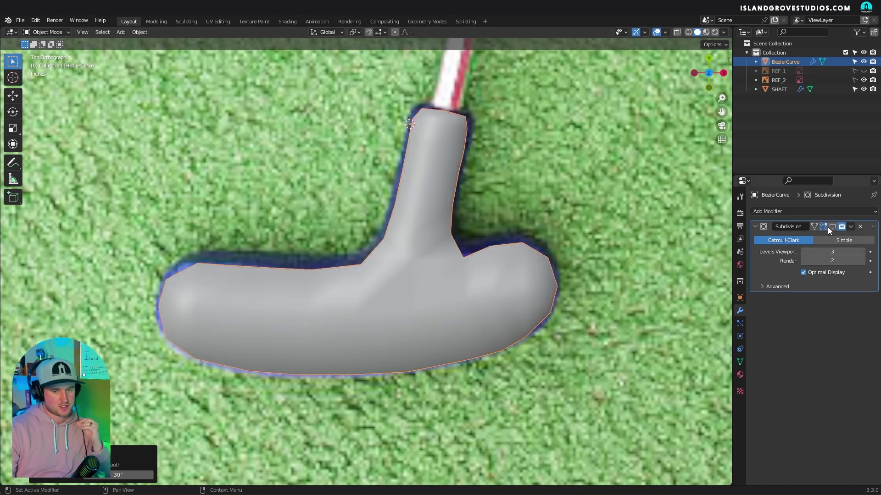
key(Tab)
click(832, 227)
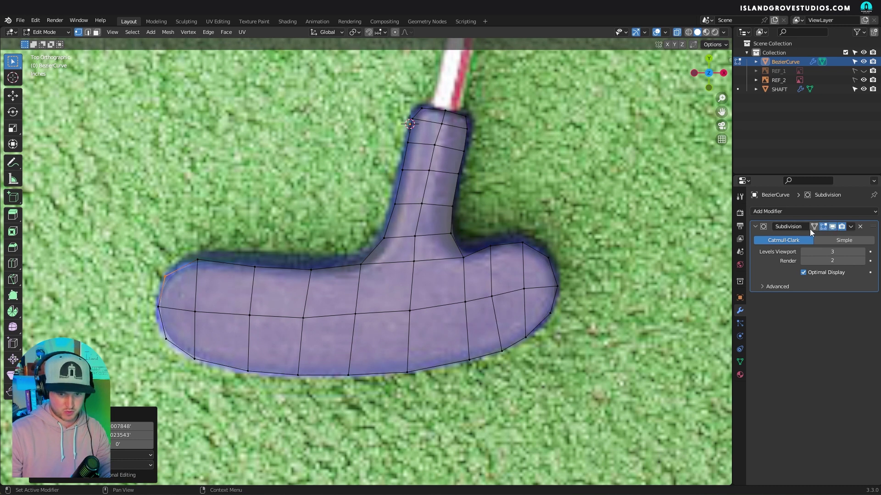
click(814, 226)
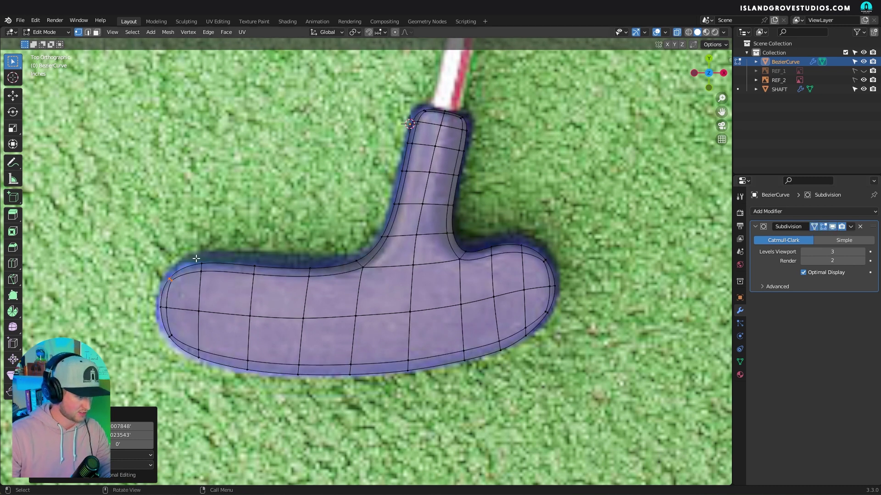
Move the vertices around the long end's upper corner outward to match the reference outline.
drag(197, 256, 209, 280)
key(g)
click(208, 277)
drag(154, 267, 183, 286)
key(g)
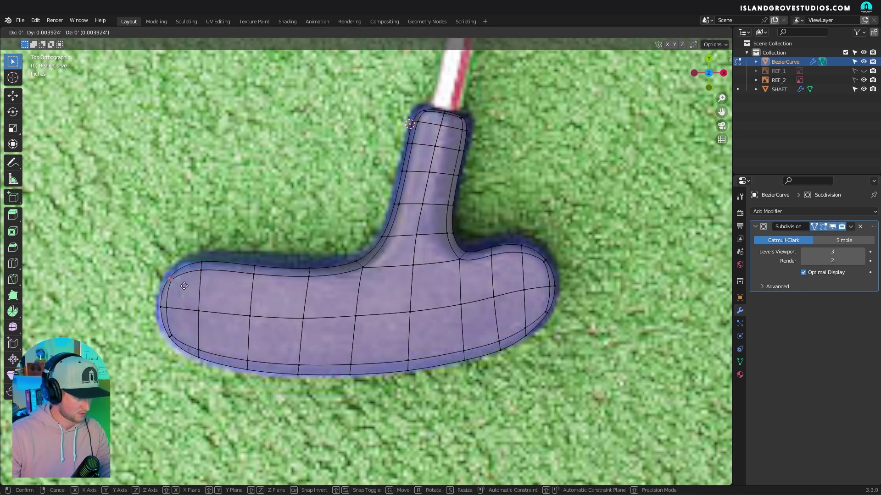
click(184, 286)
Move the vertices around the long end's lower corner and along the adjoining lower edge outward to match the reference.
click(182, 344)
key(g)
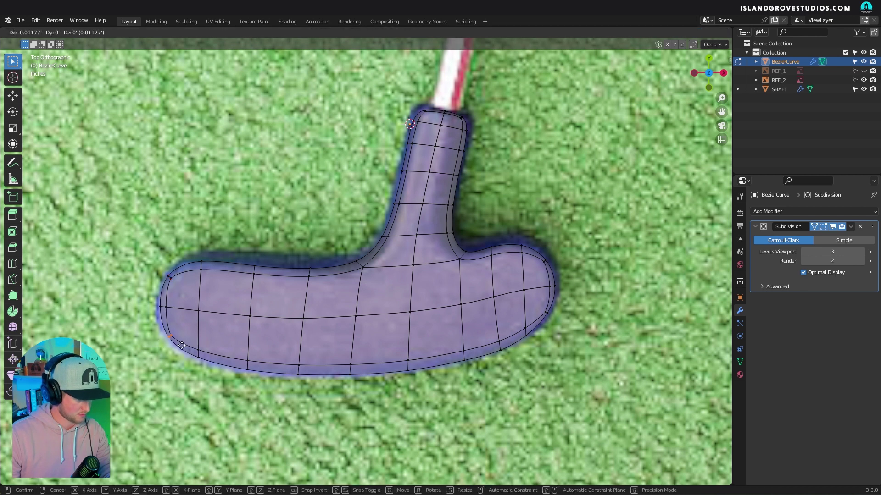
click(182, 346)
click(198, 352)
key(g)
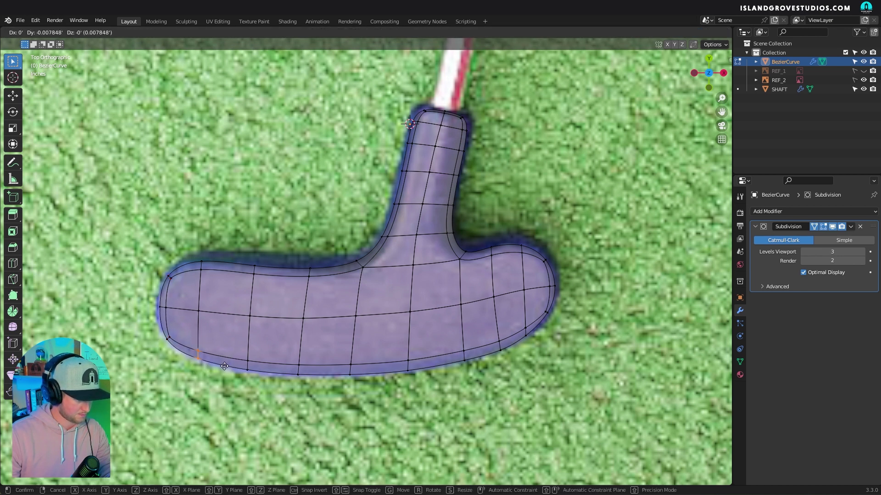
click(225, 367)
drag(237, 352, 260, 377)
key(g)
click(259, 380)
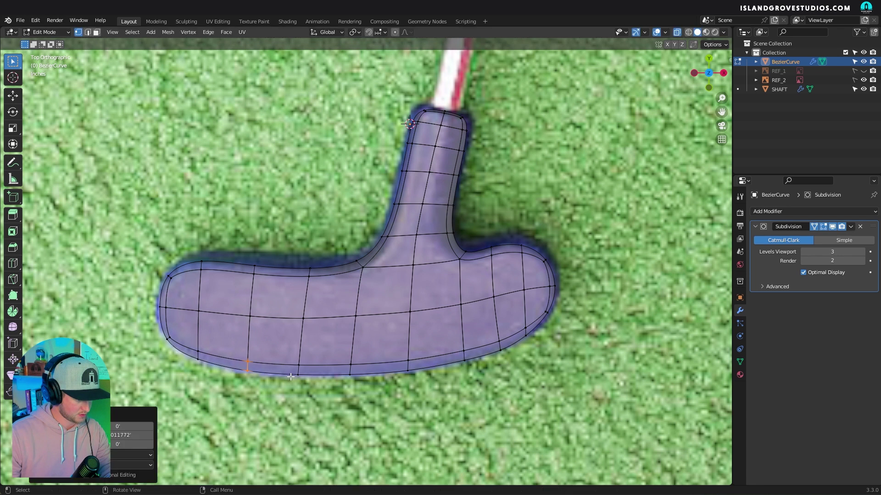
Move the remaining vertices along the middle of the head's lower edge outward to match the reference outline, and leave mesh editing.
click(298, 366)
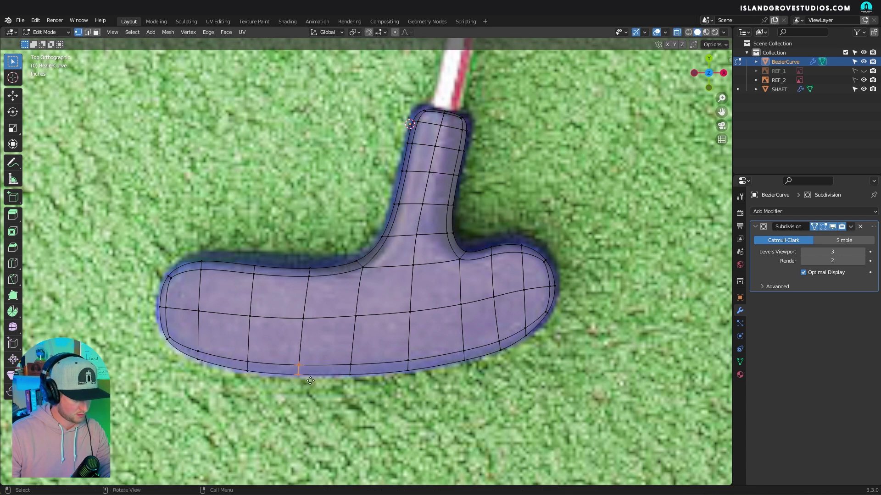
click(350, 365)
key(g)
click(368, 377)
click(409, 363)
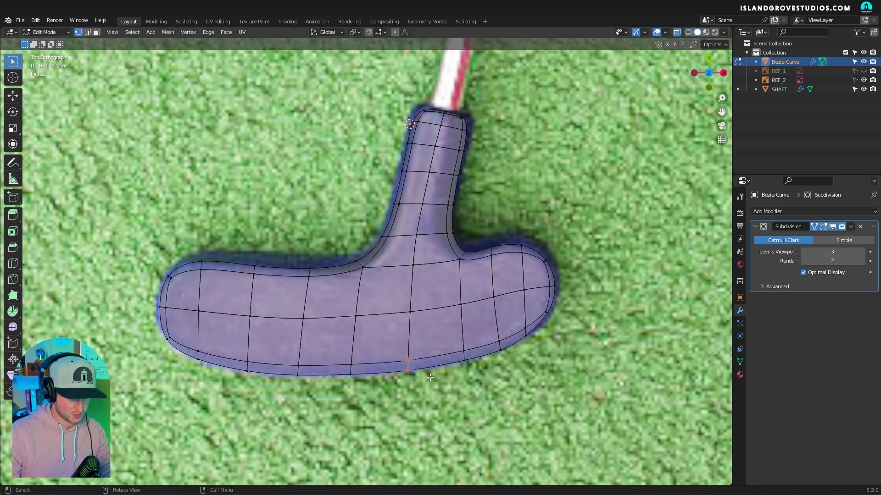
key(g)
click(430, 376)
middle_drag(466, 355, 489, 299)
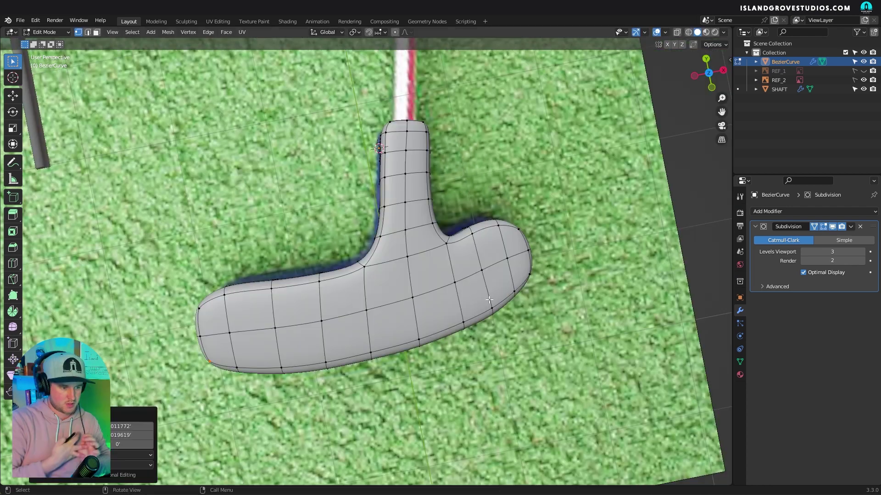
key(Tab)
scroll(579, 196, down, 6)
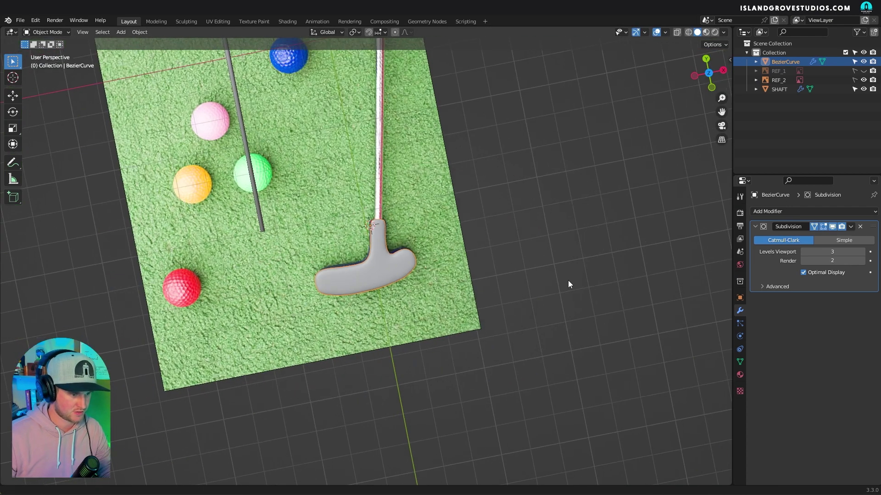
Hide the REF_2 image and bring the shaft and club head together in the top view.
middle_drag(568, 280, 456, 290)
click(489, 169)
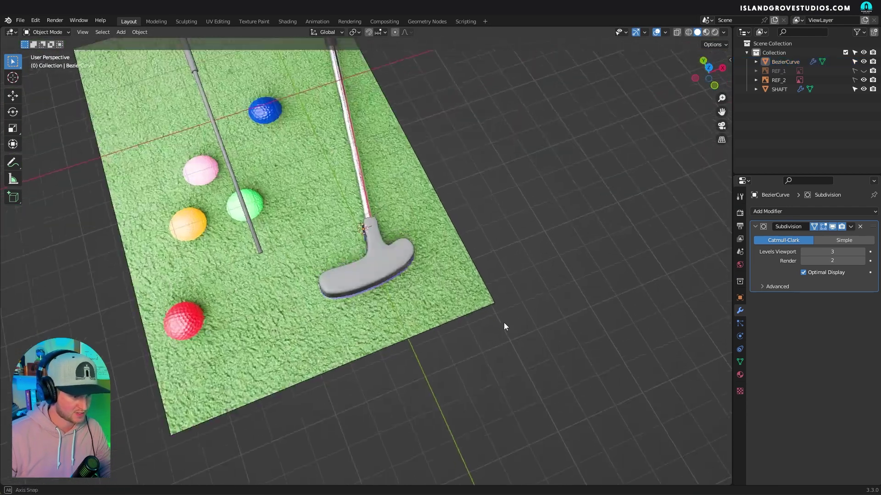
middle_drag(504, 323, 509, 327)
click(863, 80)
key(g)
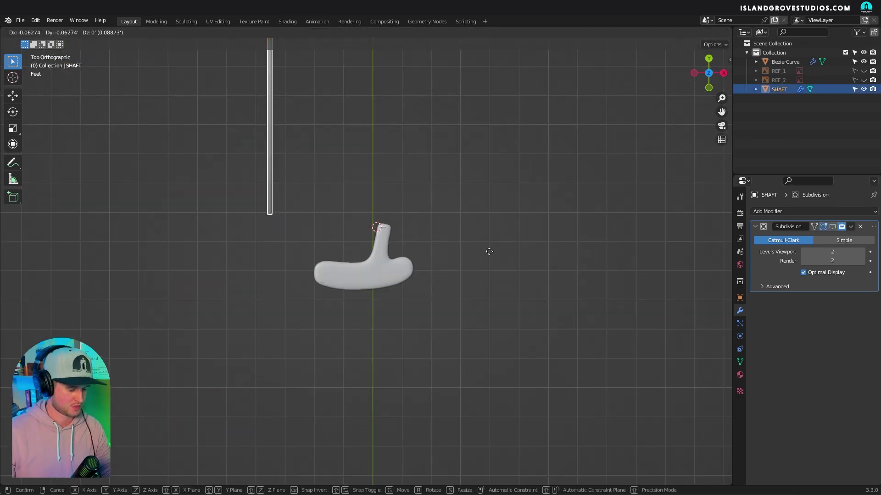
click(593, 269)
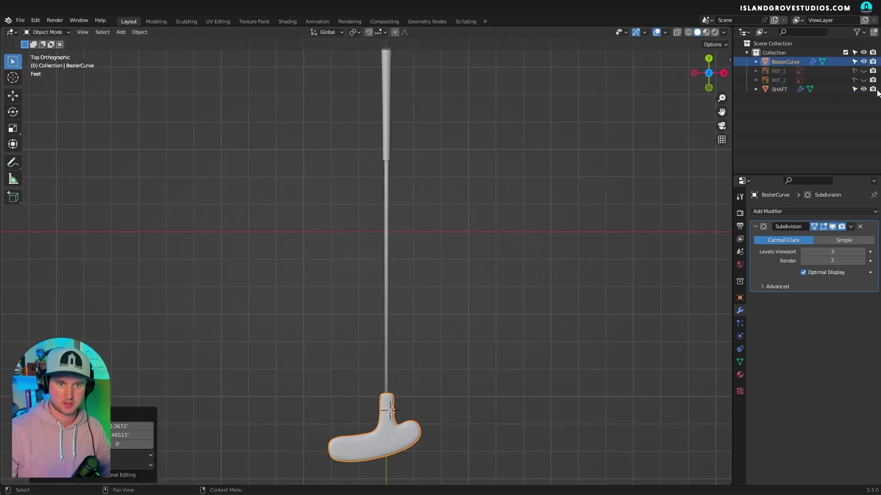
Compare the head with REF_1, hide the reference again, and move the head along X to line up with the shaft.
click(864, 71)
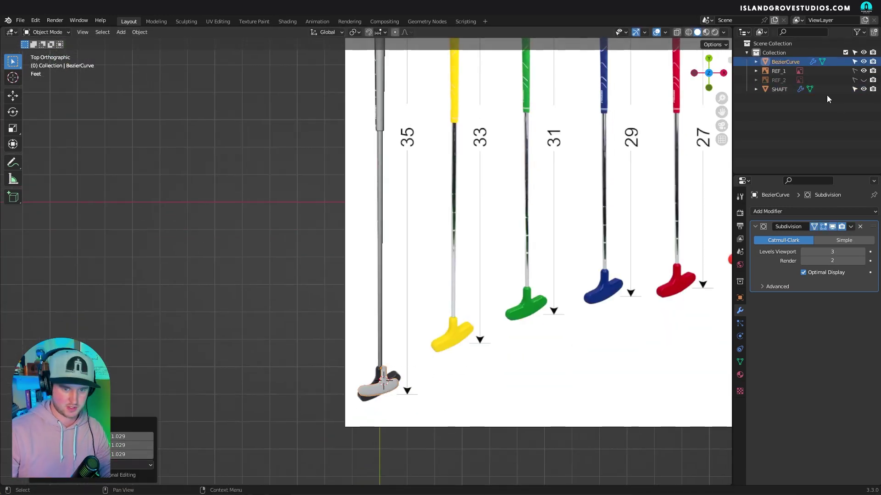
click(863, 71)
key(KP_Decimal)
key(g)
key(x)
click(519, 291)
Move the head along Z in the side view to centre it on the shaft.
key(KP_1)
key(KP_3)
key(g)
key(z)
click(554, 271)
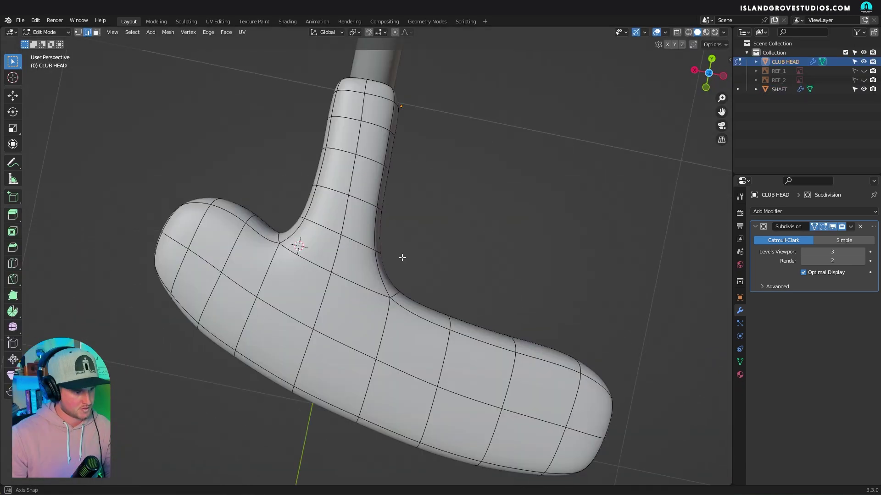
Examine how the neck meets the head on REF_1 and annotate the ridge there.
middle_drag(402, 258, 441, 230)
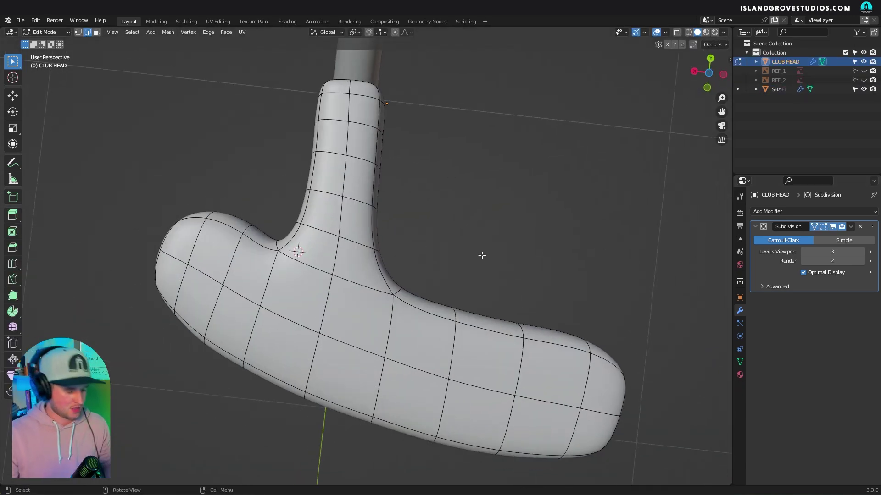
middle_drag(474, 263, 540, 218)
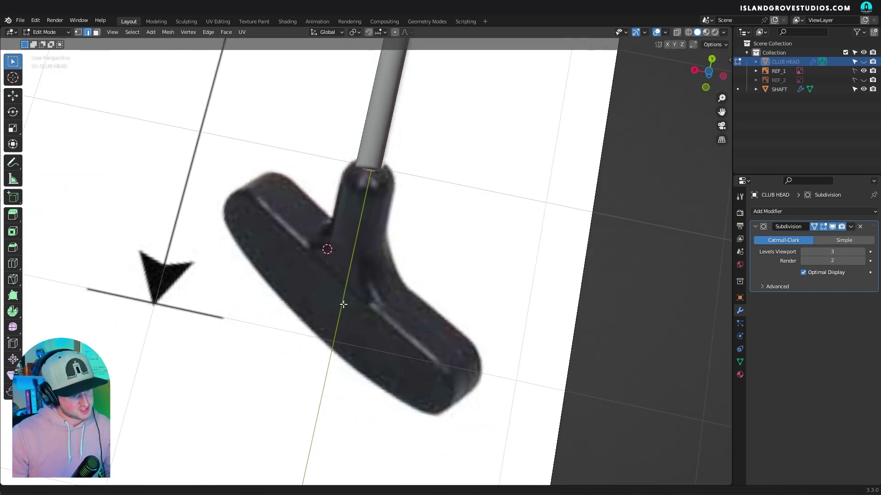
ctrl+middle_drag(343, 304, 342, 310)
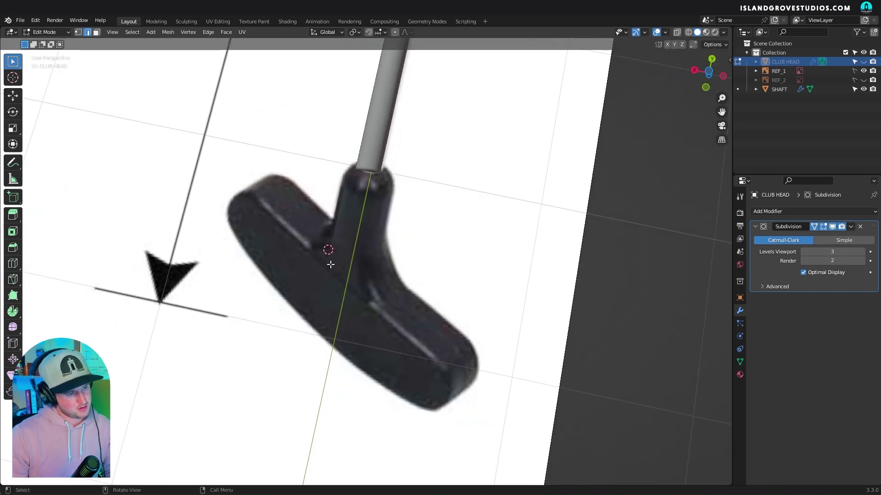
click(13, 163)
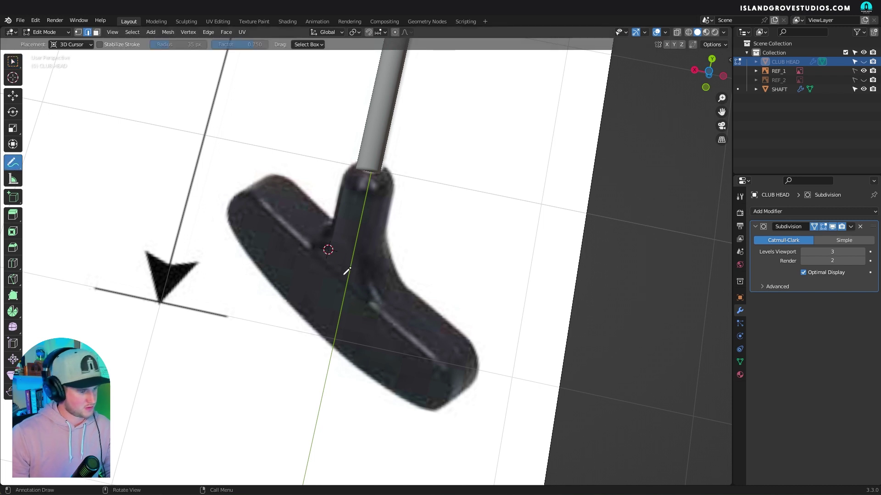
drag(325, 268, 354, 259)
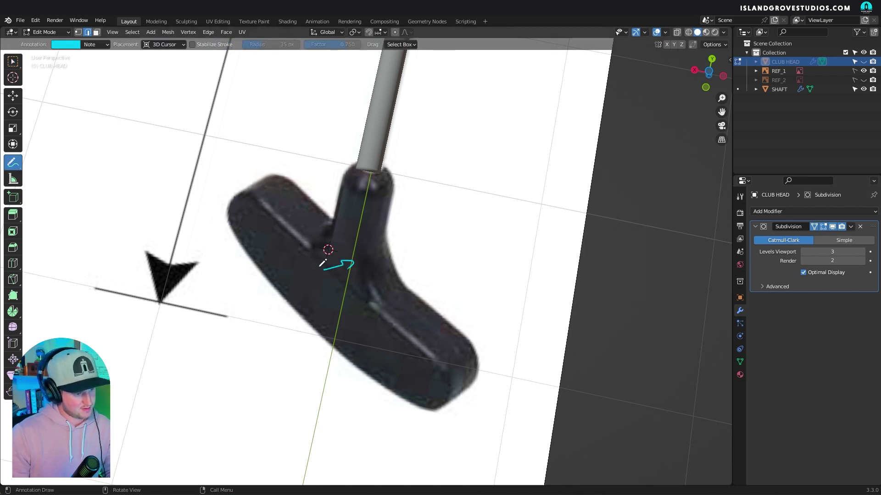
key(ctrl+z)
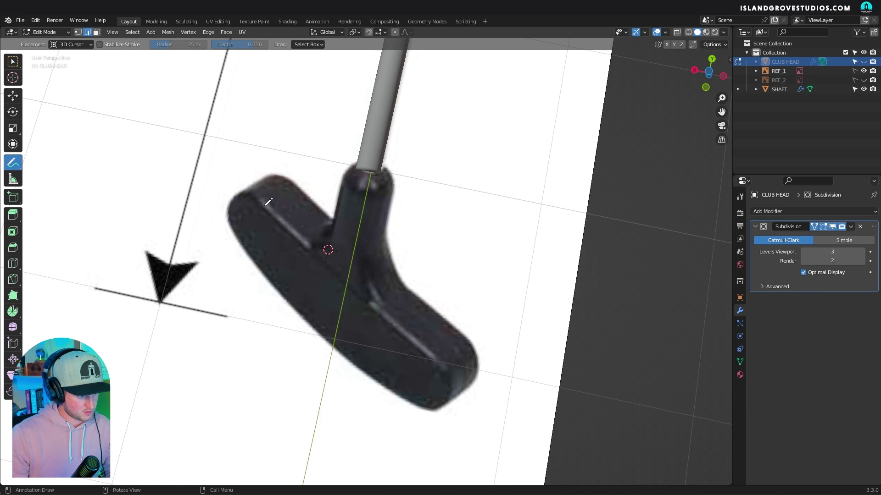
drag(265, 208, 281, 221)
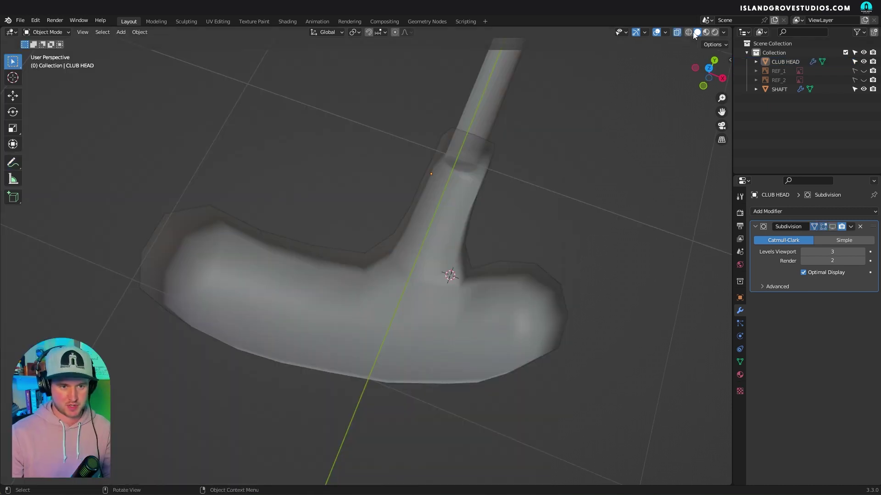
Separate the neck faces of the club head into their own object.
mouse_move(349, 238)
middle_down()
mouse_move(412, 289)
mouse_move(477, 378)
mouse_move(491, 252)
mouse_move(466, 163)
middle_up()
click(387, 273)
key(Tab)
key(Tab)
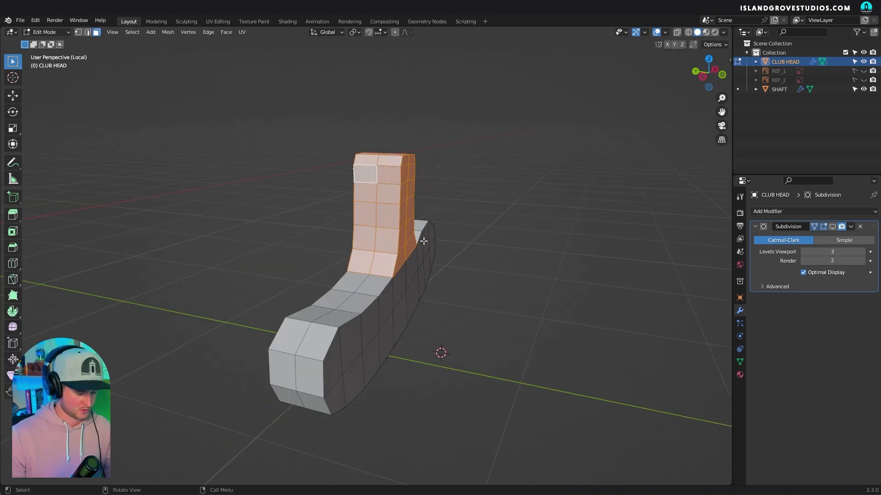
key(p)
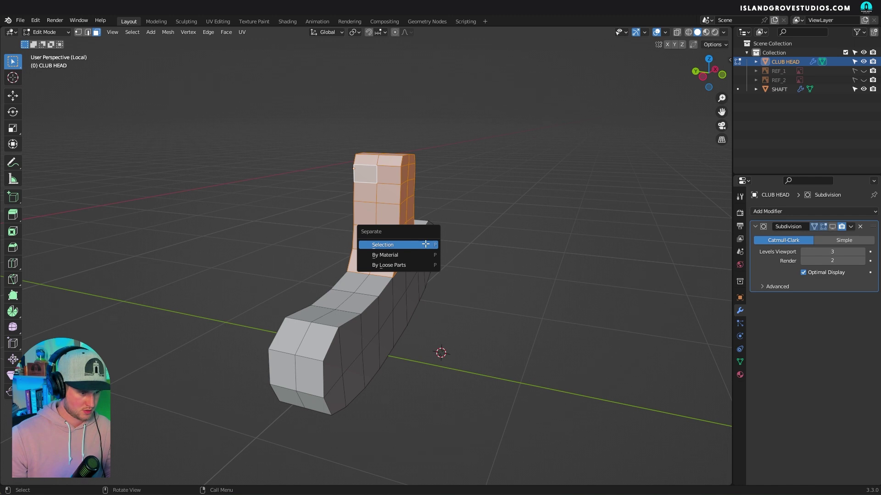
click(425, 246)
Scale the separated neck to about 0.7 along Y so it is thinner than the head.
key(Tab)
key(alt+a)
click(385, 233)
middle_drag(384, 233, 505, 272)
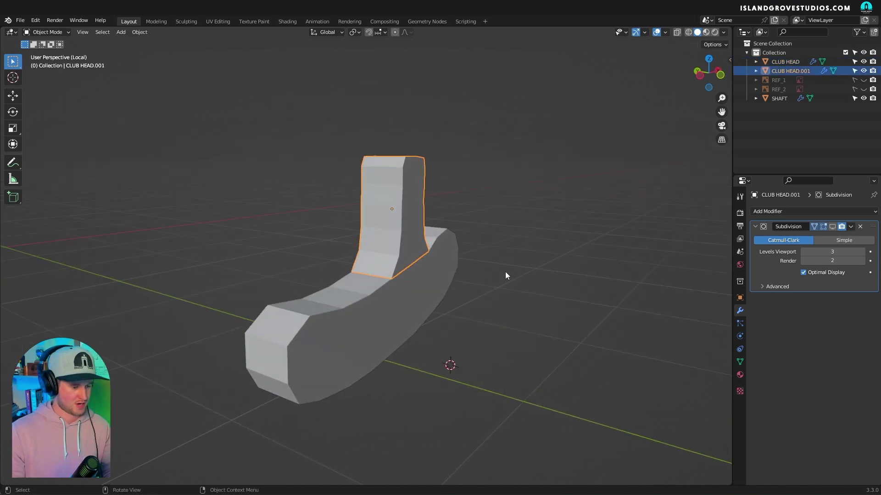
key(s)
key(y)
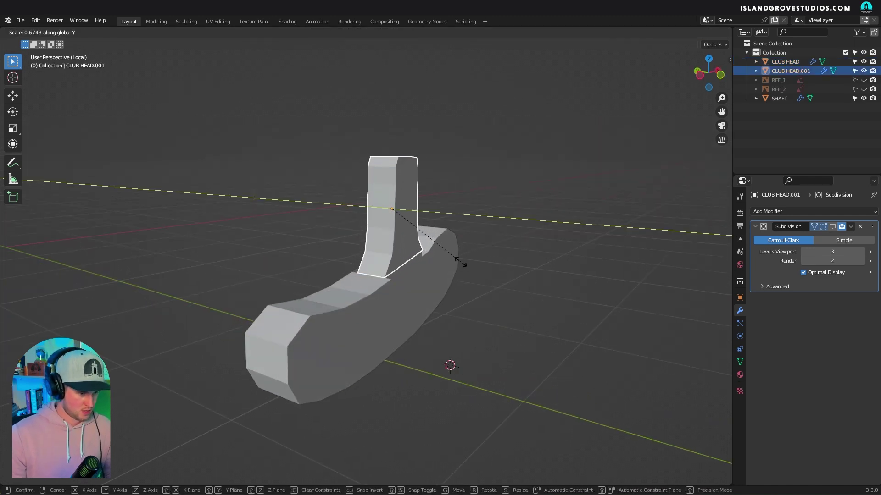
click(465, 258)
middle_drag(466, 258, 405, 330)
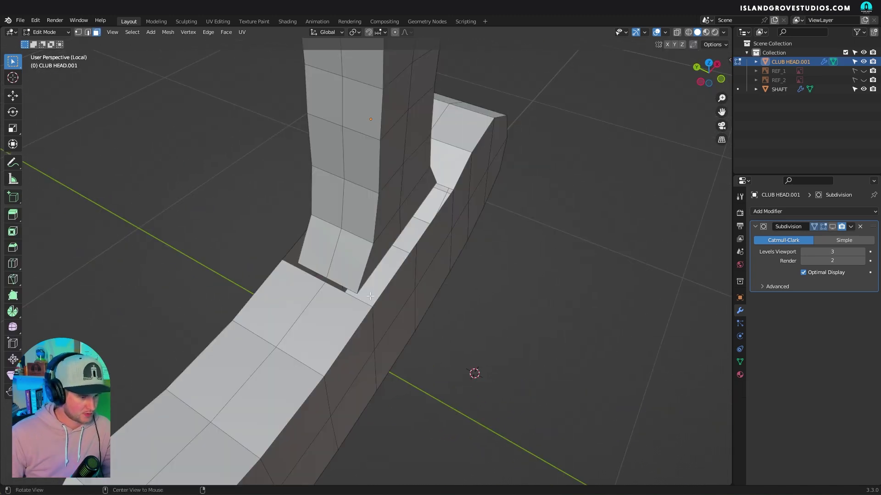
Select the vertices around the neck's base and move them into place to tidy the joint with the head.
middle_drag(370, 296, 265, 238)
key(1)
click(380, 307)
shift+click(287, 314)
shift+click(312, 251)
shift+click(303, 277)
key(g)
click(265, 237)
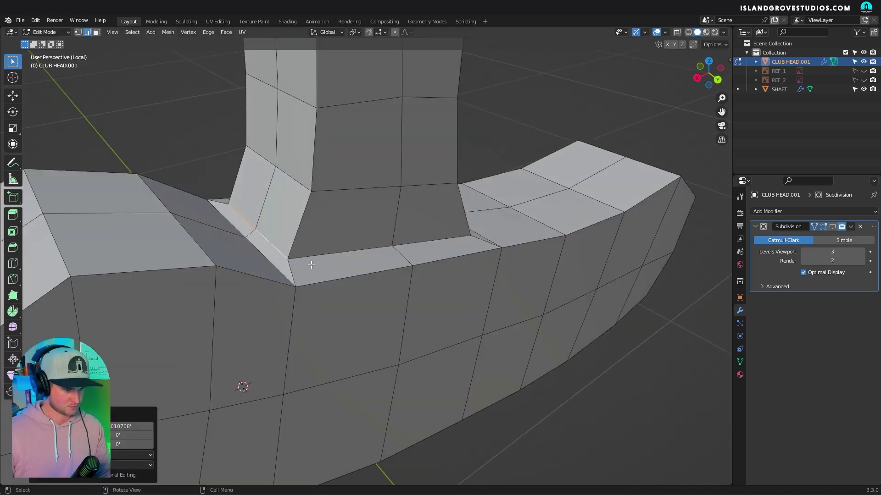
Slide the edge loop around the ledge between the neck's base and the head.
key(g)
key(g)
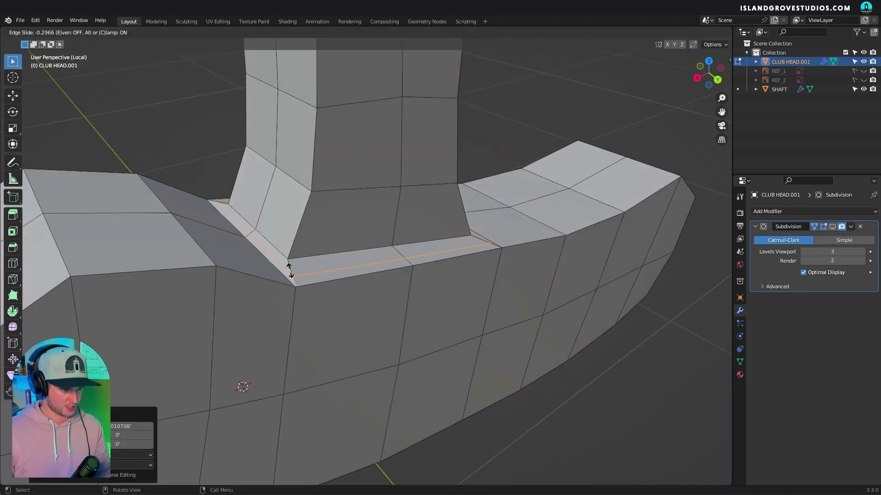
click(290, 269)
middle_drag(292, 271, 325, 235)
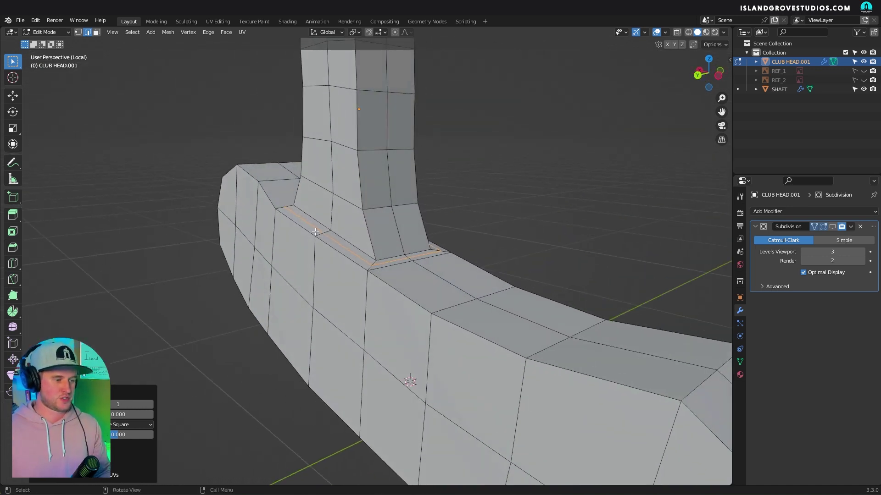
Apply Shade Smooth to the joined club head and turn on the Subdivision modifier's viewport display.
key(Tab)
middle_drag(312, 232, 365, 235)
right_click(370, 245)
click(356, 225)
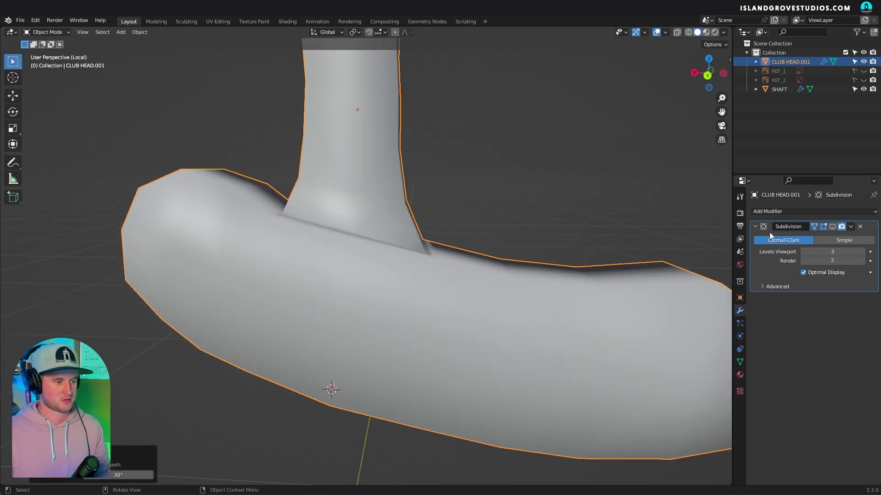
click(832, 227)
click(588, 210)
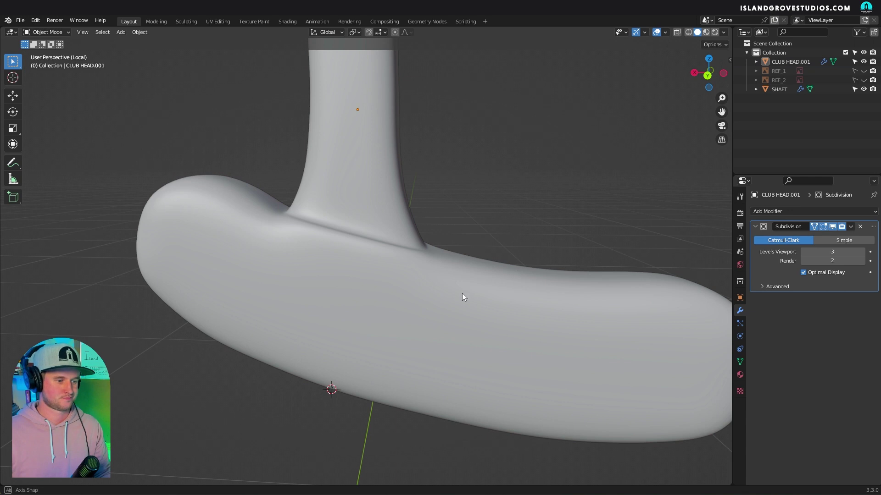
Switch the club head to Sculpt Mode and set up the Grab brush with a 178 px radius.
middle_drag(462, 293, 380, 261)
click(394, 302)
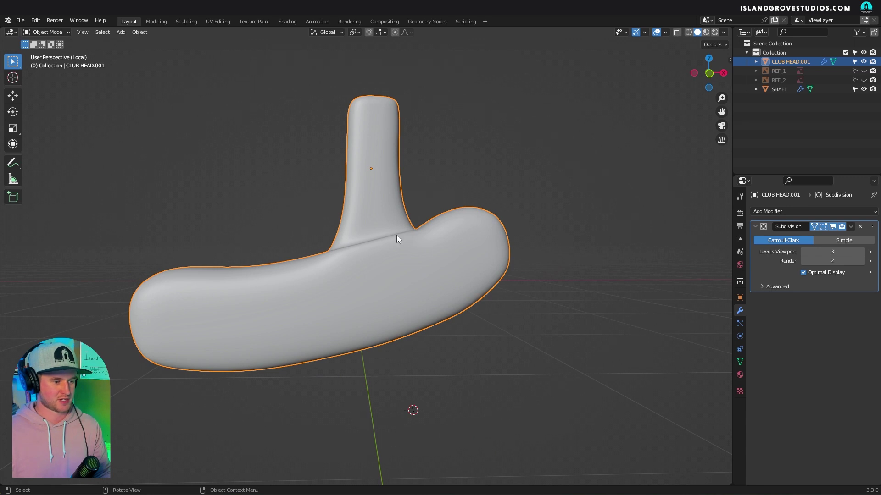
alt+drag(486, 239, 511, 272)
alt+shift+drag(413, 227, 380, 238)
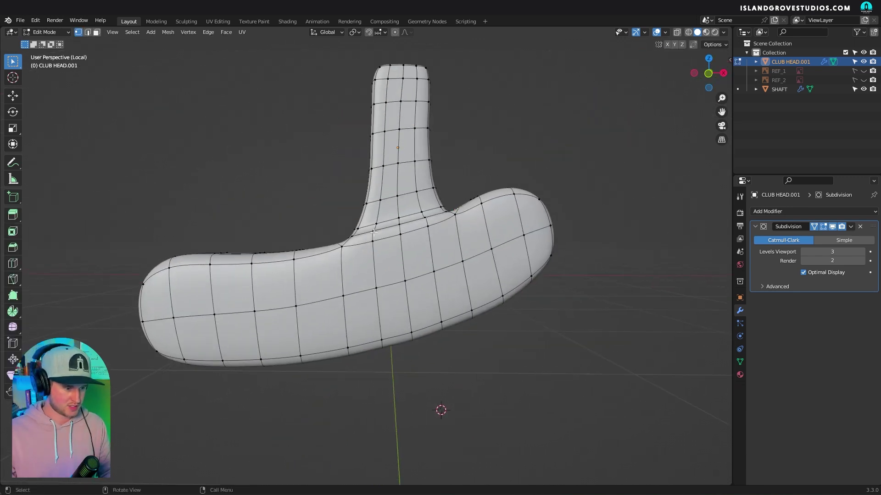
scroll(376, 229, up, 3)
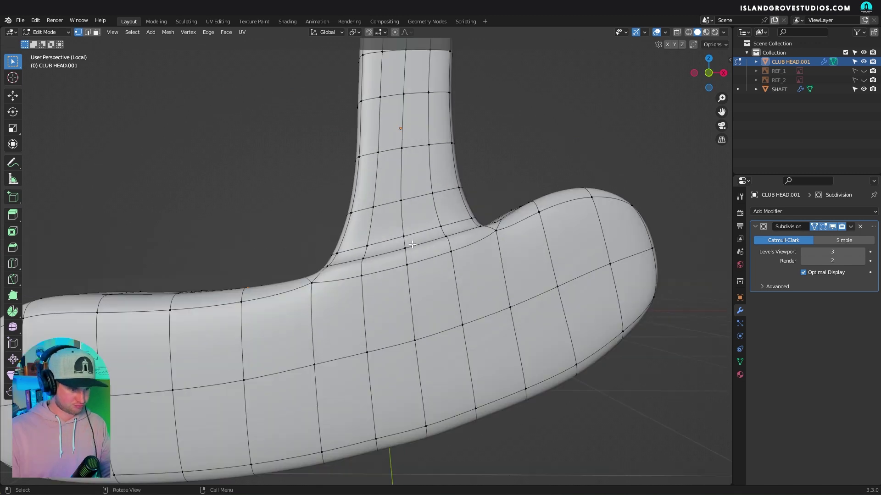
key(ctrl+Tab)
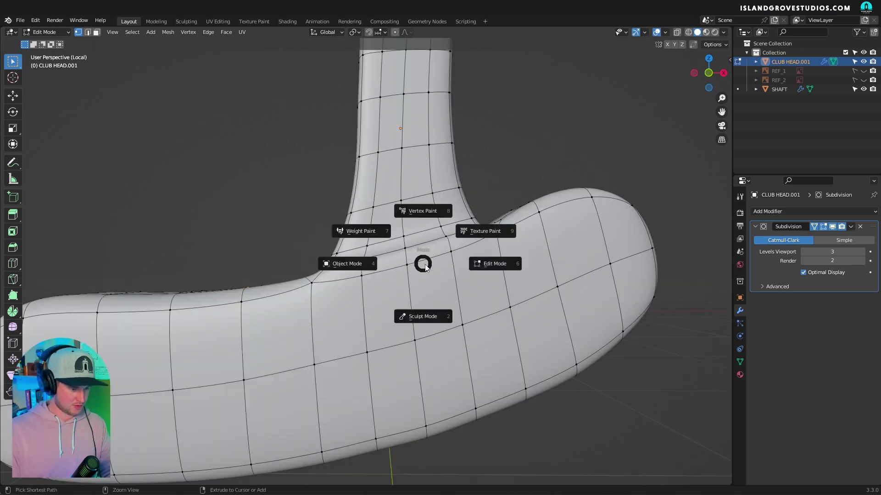
click(413, 316)
key(g)
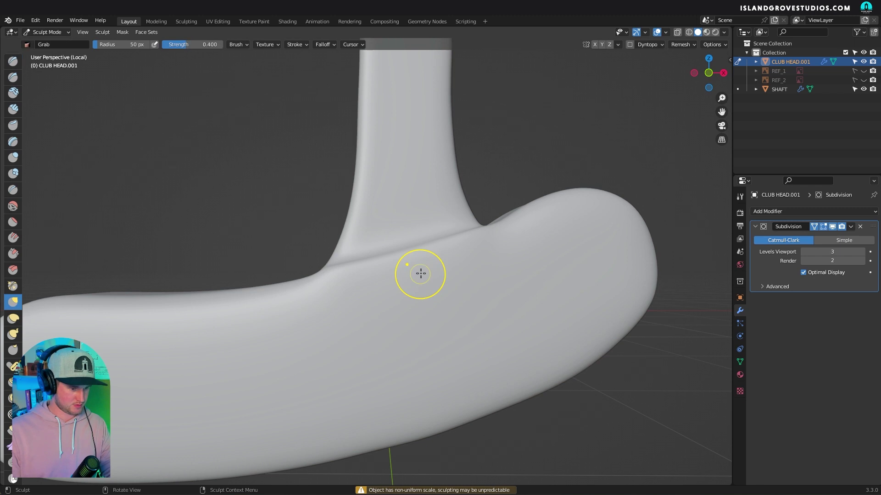
key(f)
click(484, 267)
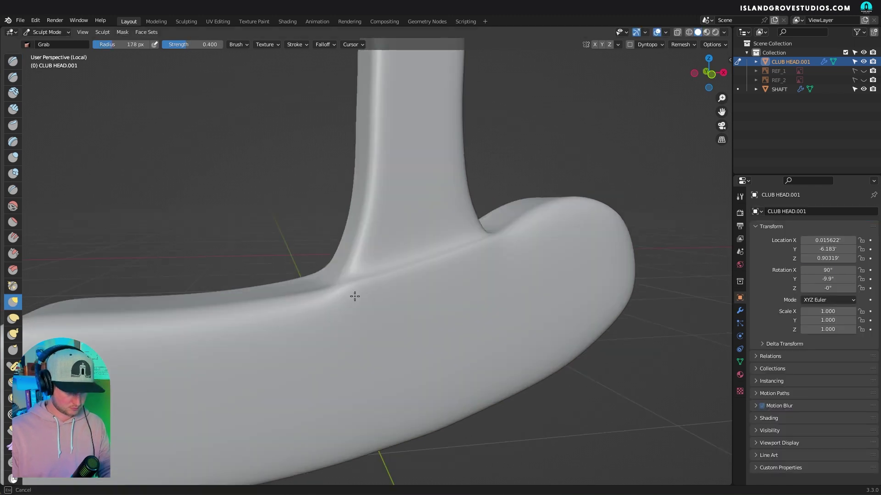
Reshape the ridge where the neck meets the head with several Grab brush strokes.
middle_drag(353, 297, 327, 276)
mouse_move(409, 257)
mouse_down()
mouse_move(413, 281)
mouse_move(427, 262)
mouse_up()
drag(464, 236, 466, 247)
mouse_move(349, 271)
mouse_down()
mouse_move(326, 279)
mouse_move(370, 265)
mouse_up()
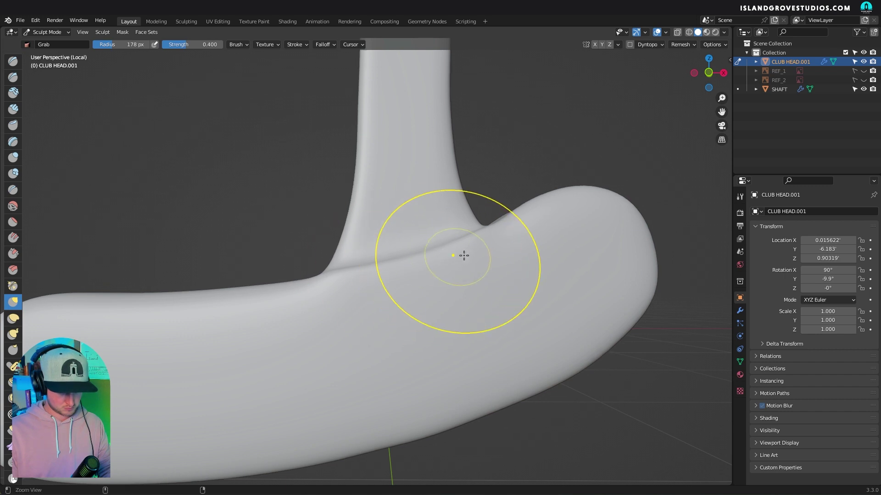
ctrl+middle_drag(464, 309, 405, 296)
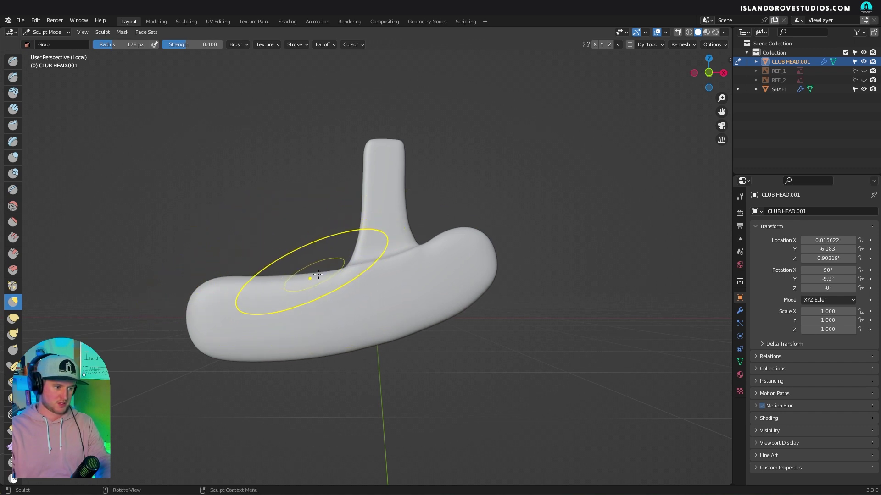
drag(419, 249, 420, 247)
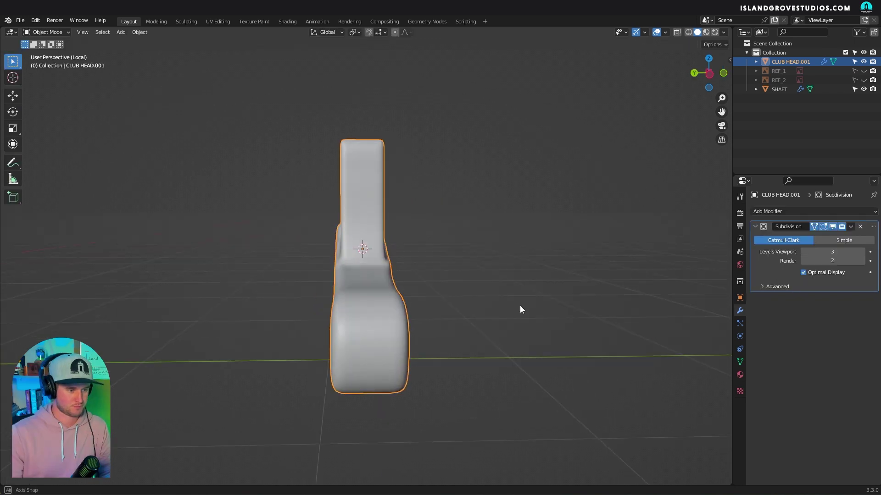
Switch the viewport to Rendered shading and turn off Scene World lighting to light the club head with the studio HDRI.
middle_drag(519, 305, 514, 328)
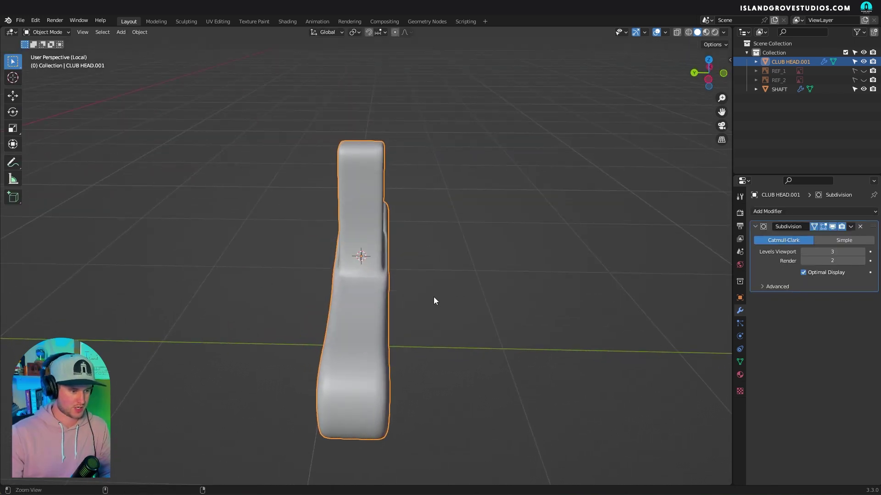
mouse_move(433, 297)
middle_down()
mouse_move(487, 307)
mouse_move(361, 307)
middle_up()
click(535, 294)
middle_drag(546, 294, 516, 265)
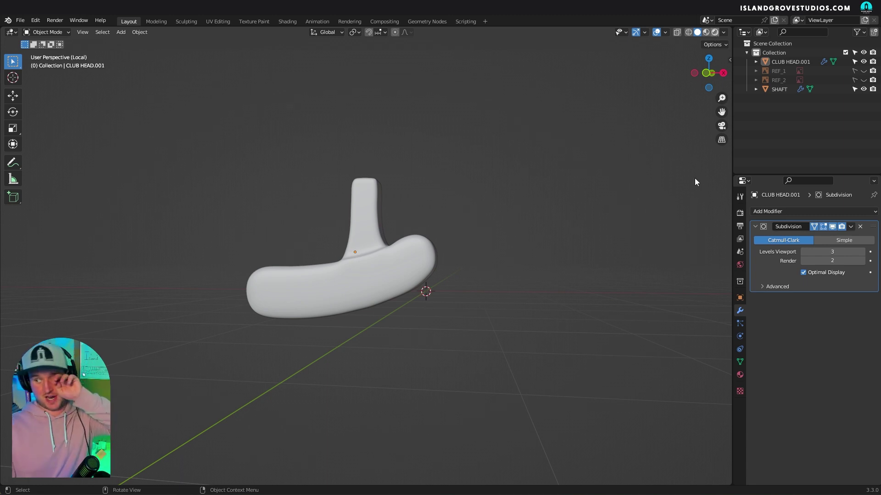
key(z)
key(8)
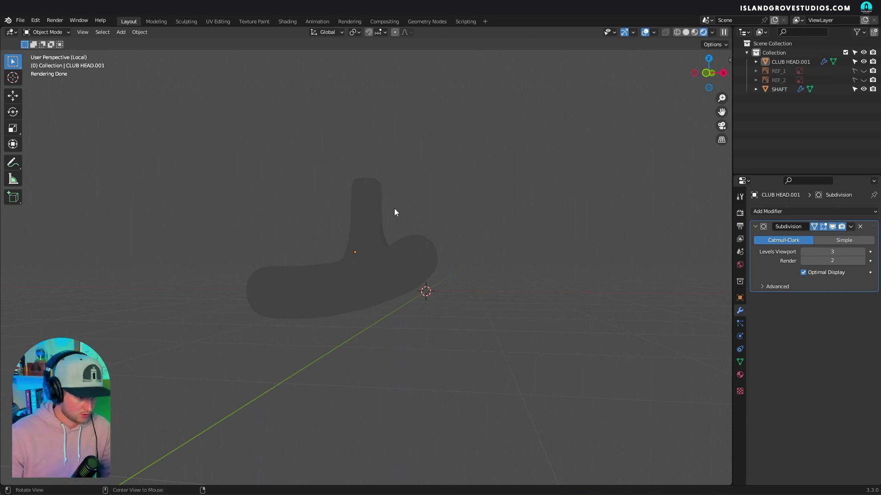
middle_drag(394, 213, 470, 208)
middle_drag(470, 247, 456, 253)
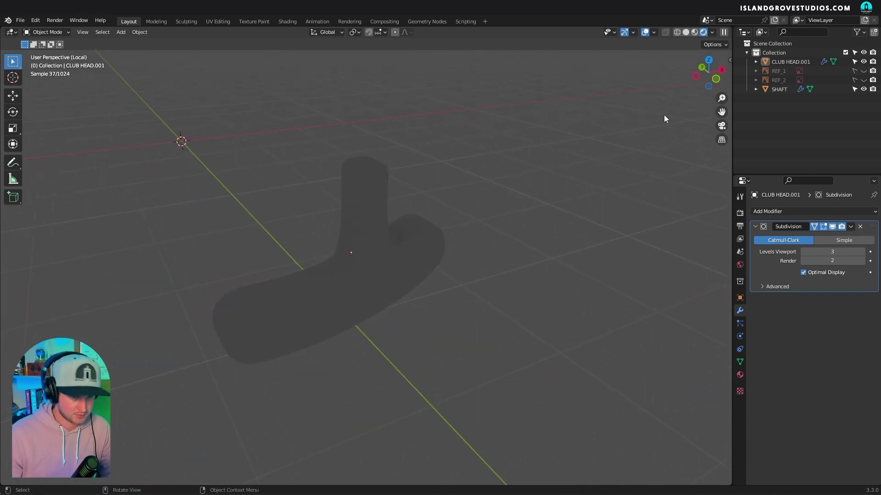
click(712, 32)
click(660, 88)
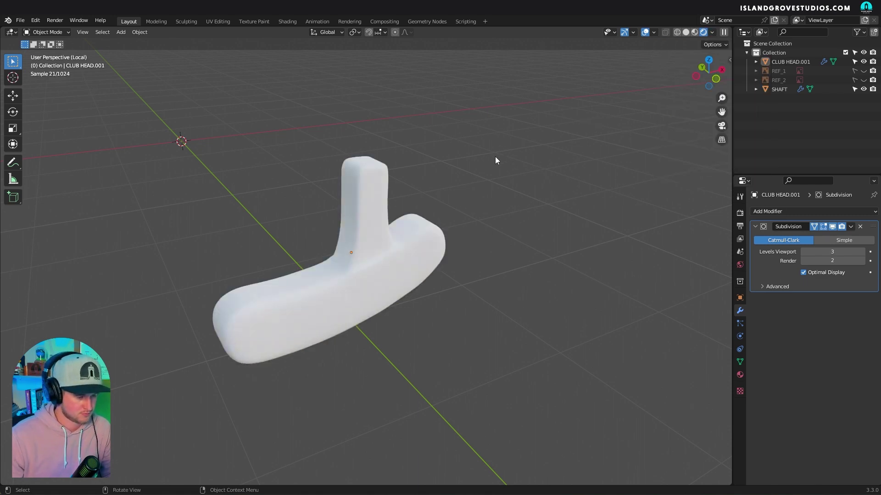
Set the Base Color of the club head's Material.001 to a bright light blue.
middle_drag(499, 185, 306, 276)
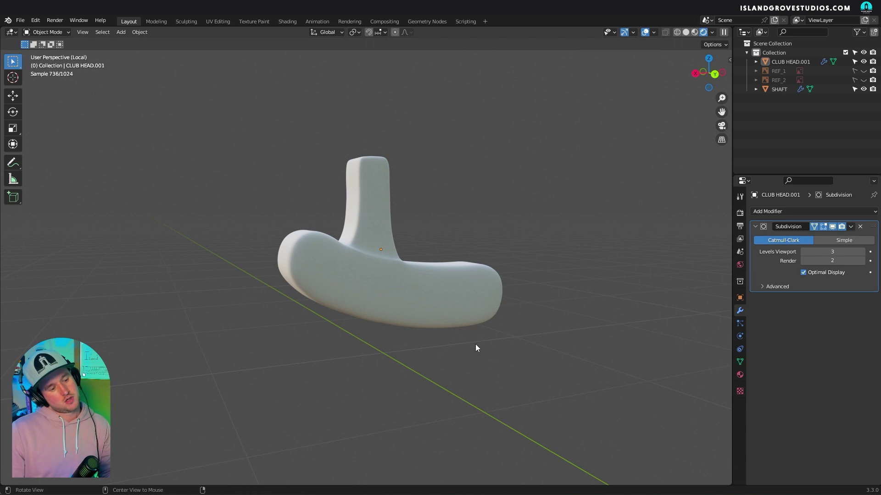
middle_drag(475, 346, 435, 352)
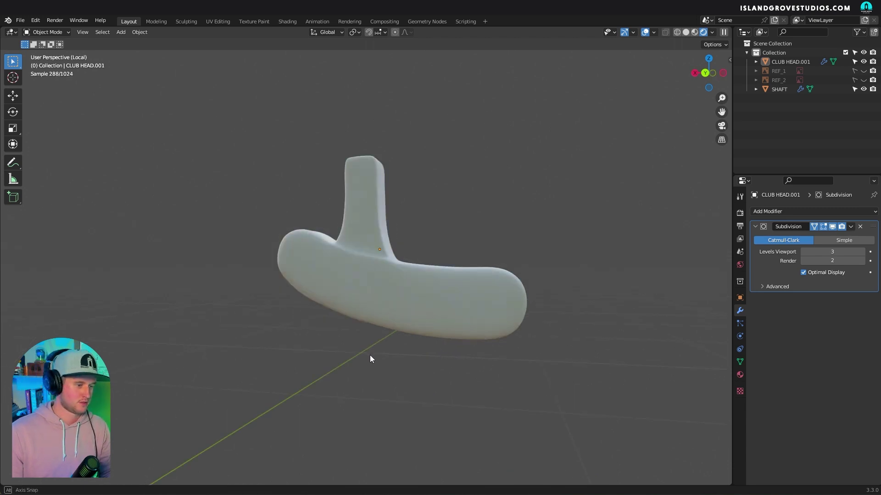
middle_drag(370, 355, 353, 351)
key(KP_1)
click(424, 280)
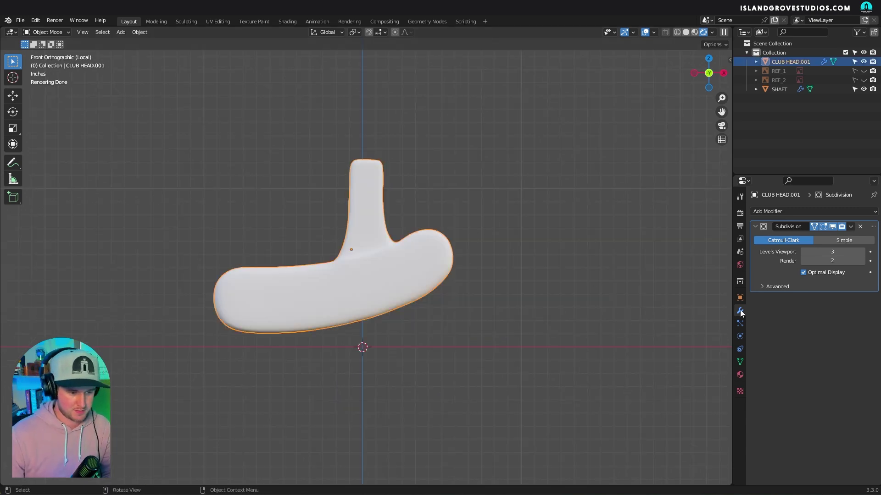
click(740, 375)
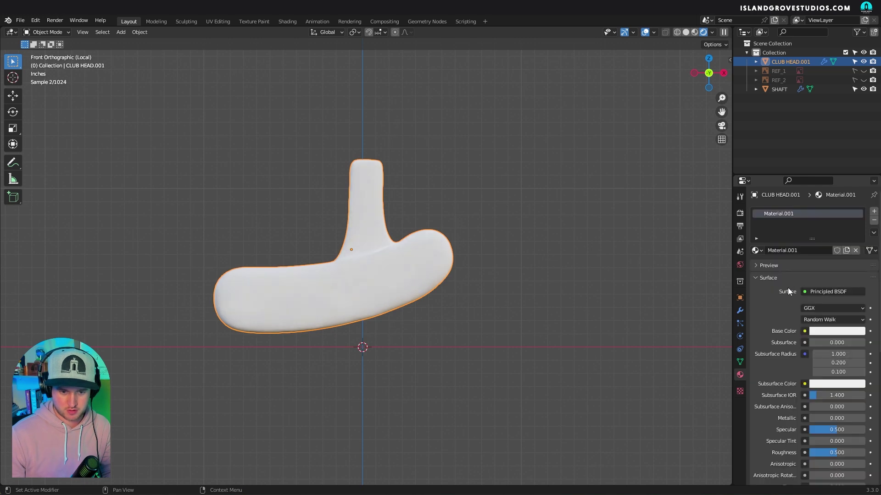
click(825, 332)
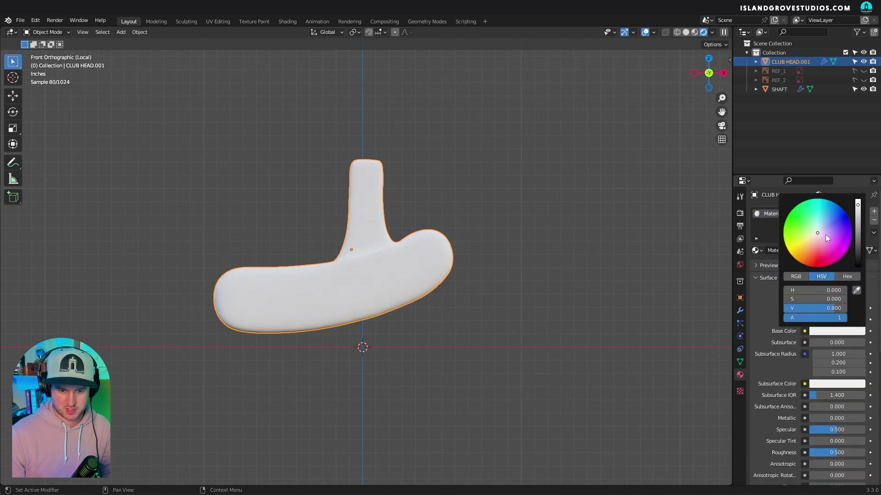
click(830, 207)
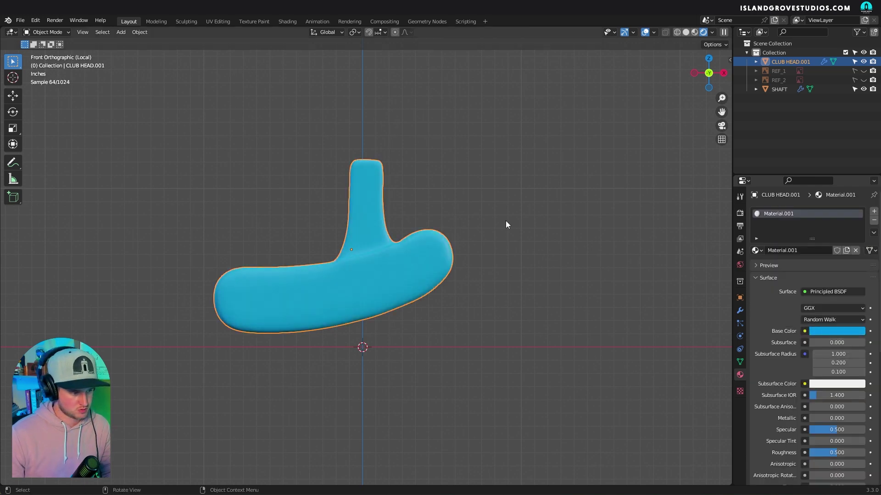
click(565, 234)
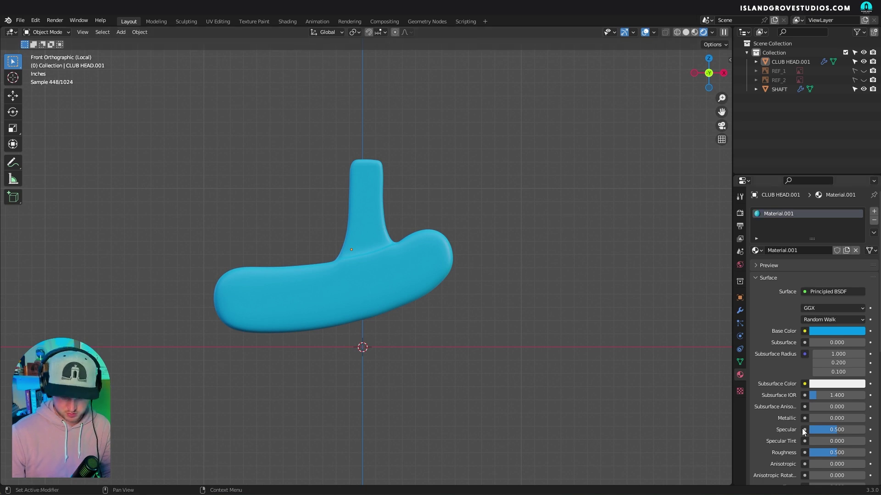
Set the Clearcoat of the blue club head material to 1.
scroll(768, 395, down, 2)
scroll(767, 394, down, 1)
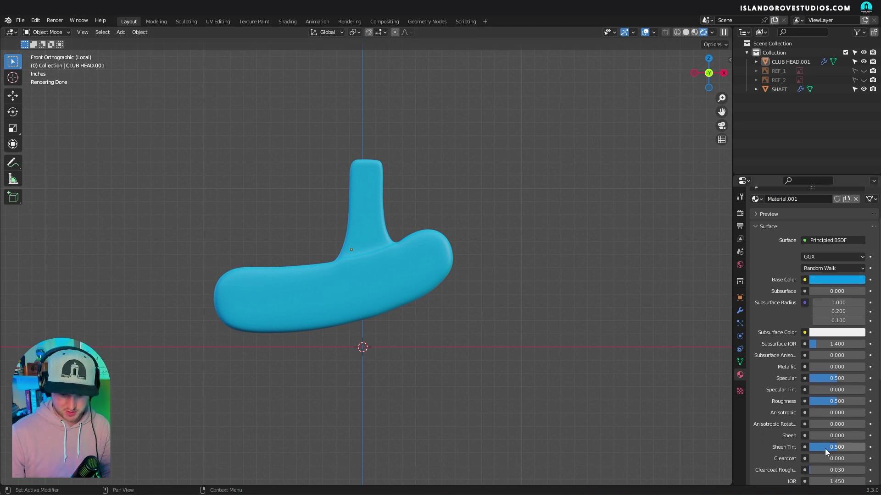
text(1)
key(Return)
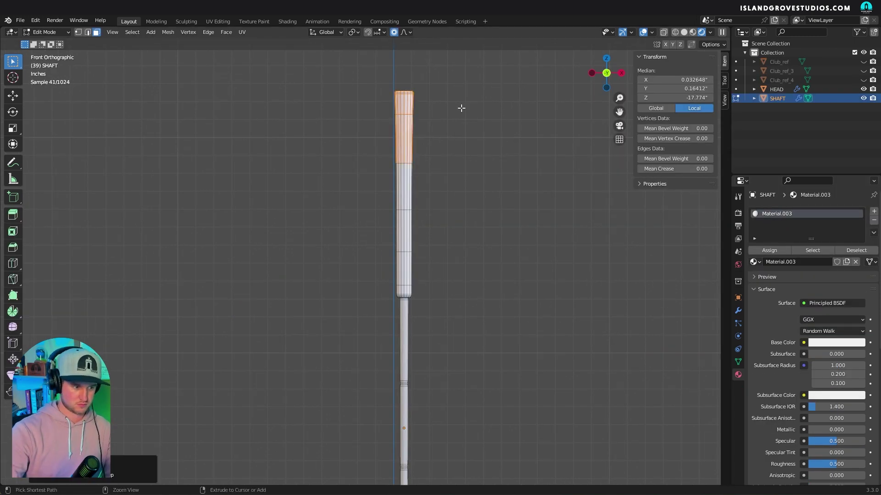
Extend the face selection over the whole grip and assign it the blue Material.002 in a second material slot.
key(ctrl+KP_Add)
key(ctrl+KP_Add)
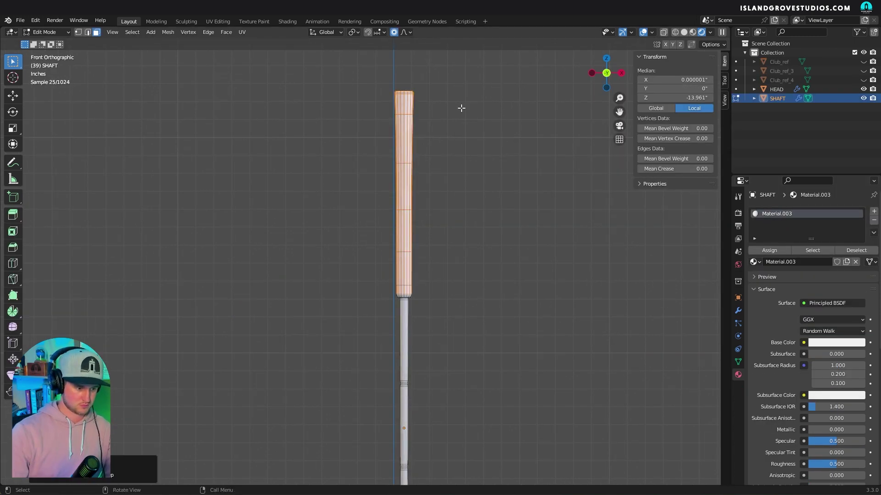
ctrl+middle_drag(434, 333, 464, 235)
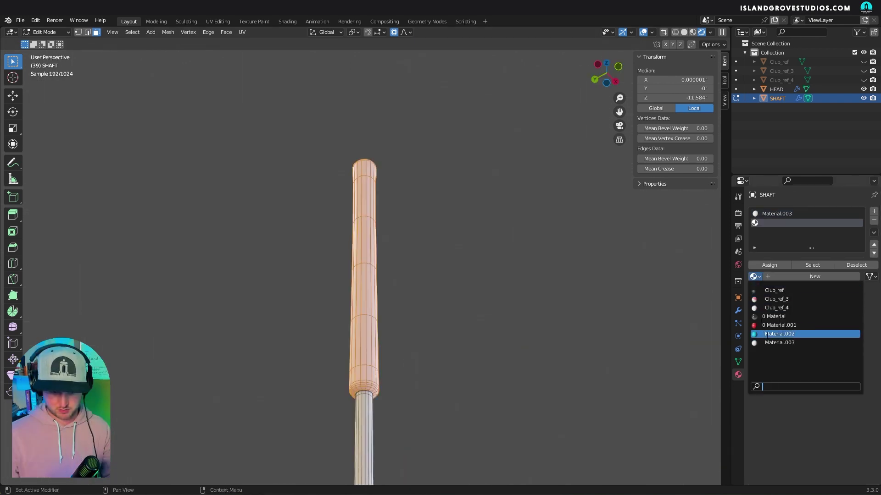
click(807, 339)
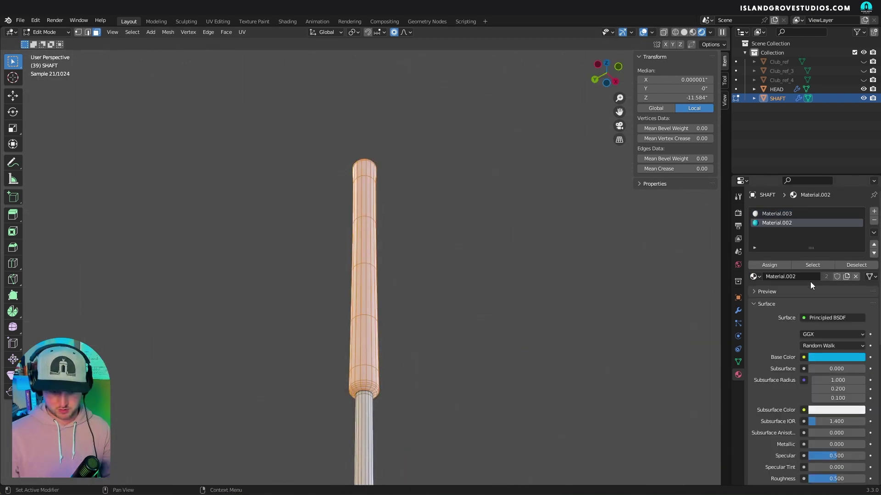
click(770, 265)
key(Tab)
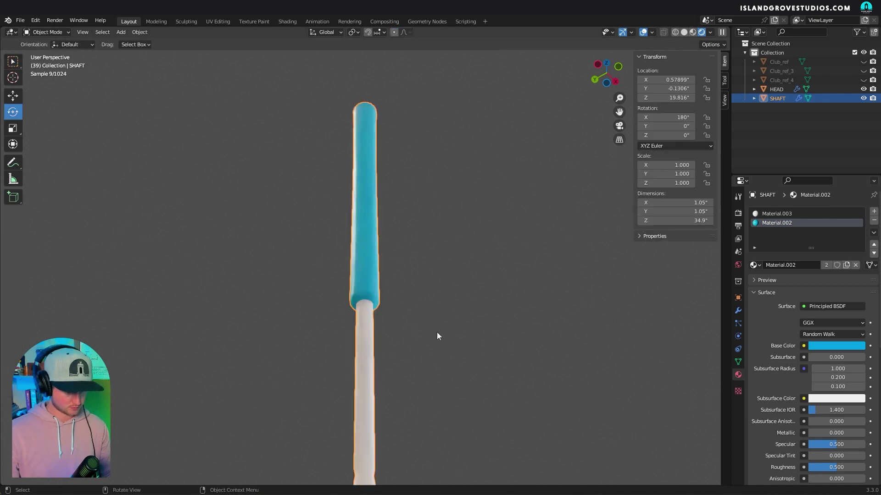
Set the shaft's Material.003 to Metallic 1 and Roughness 0.1.
scroll(413, 303, down, 5)
middle_drag(426, 338, 431, 249)
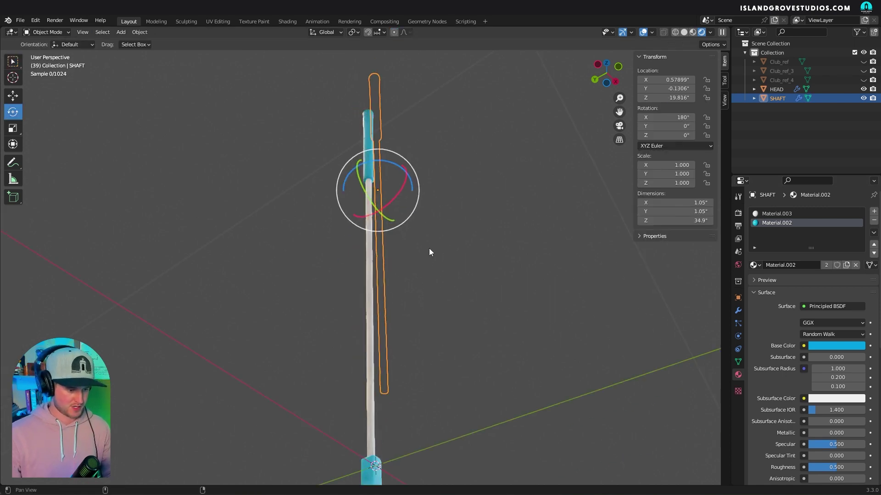
middle_drag(419, 295, 405, 309)
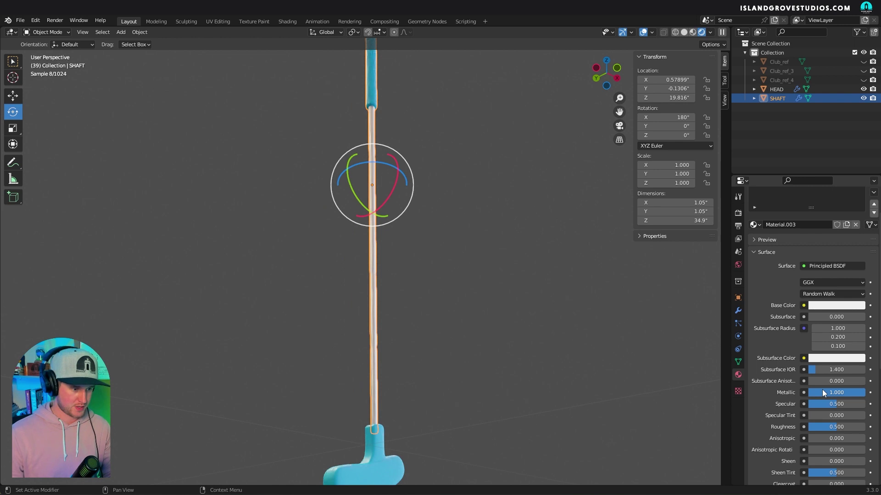
click(502, 316)
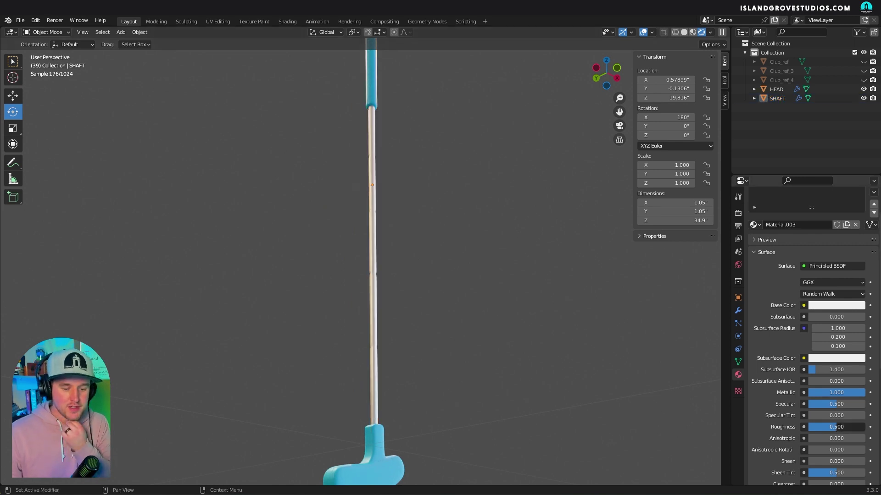
click(839, 428)
text(.1)
key(Return)
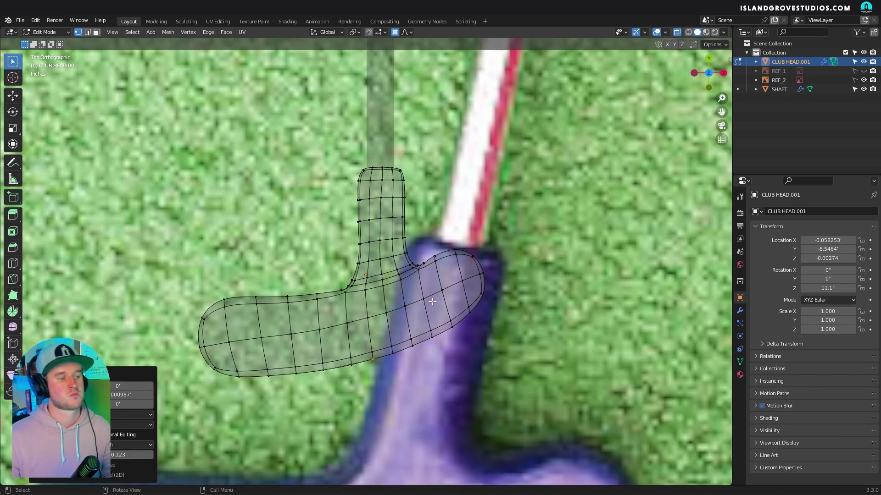
Return the club head to Object Mode and turn off X-ray display.
key(Tab)
middle_drag(462, 246, 445, 224)
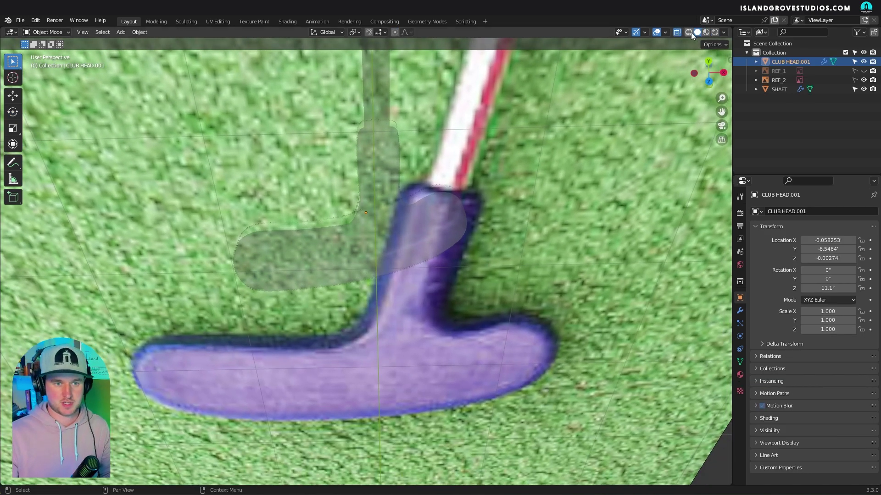
click(677, 32)
middle_drag(399, 167, 402, 189)
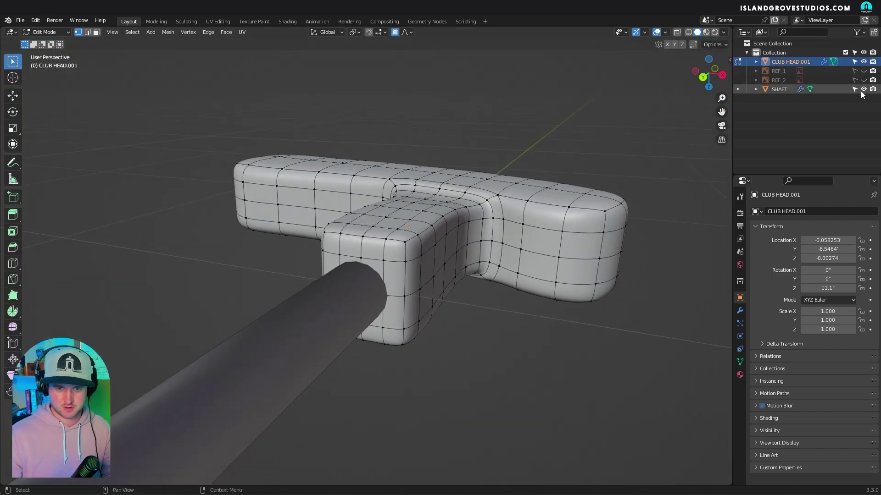
Hide the shaft and delete the centre vertex on the neck's end face to open a hole.
click(863, 89)
middle_drag(408, 254, 422, 244)
key(x)
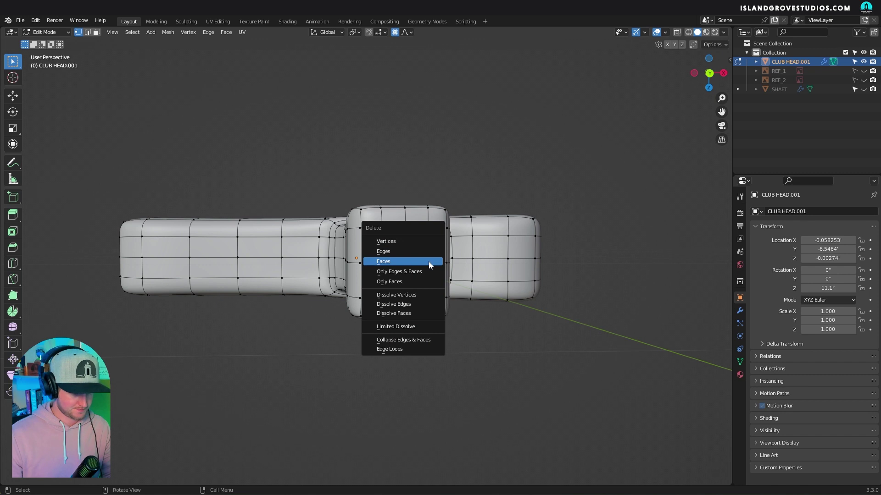
click(423, 241)
middle_drag(426, 243, 413, 251)
In back view, slide the hole's two lower corner vertices inward by a factor of about 0.315.
key(ctrl+KP_1)
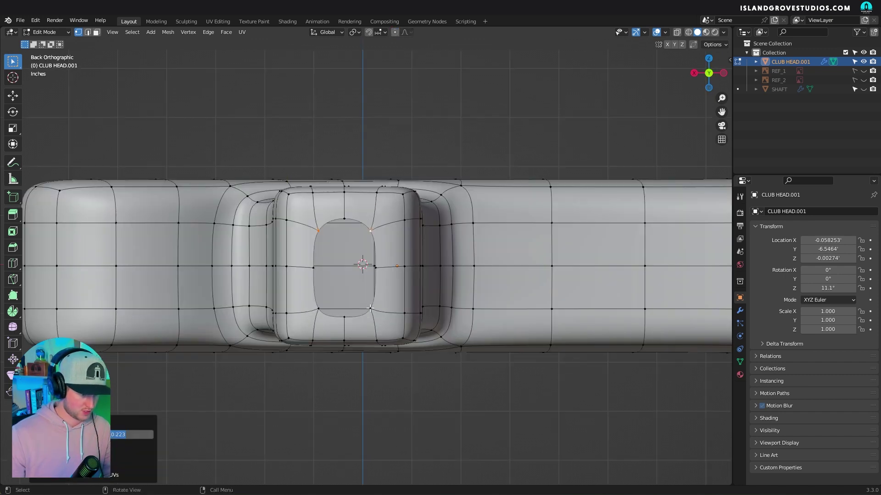
key(g)
key(g)
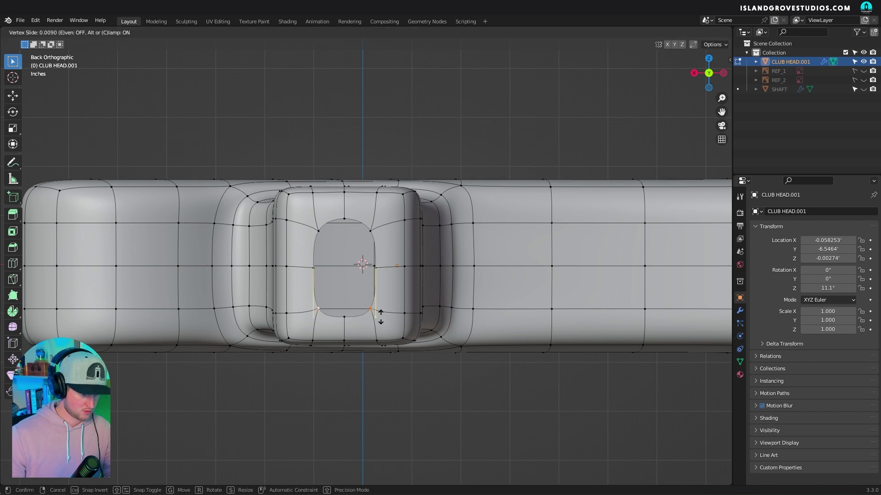
click(384, 303)
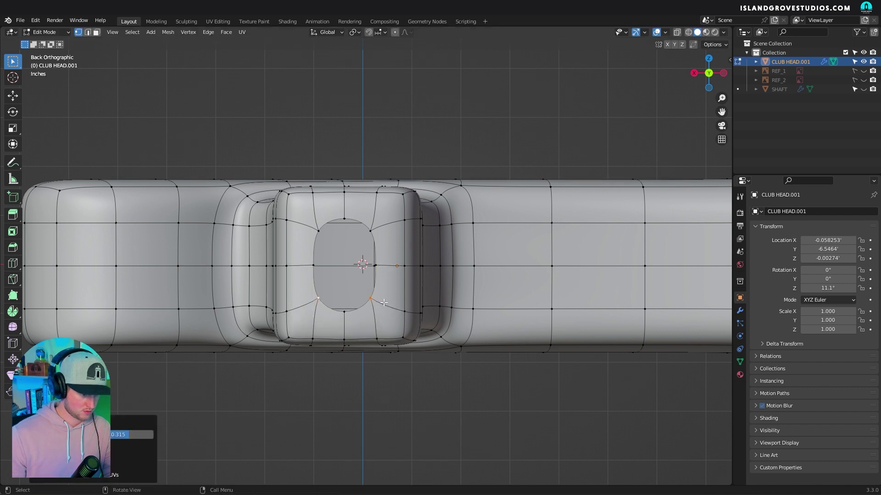
Round the hole by scaling its side vertices outward along X and its upper and lower middle vertices to 0.888 along Z.
shift+click(317, 266)
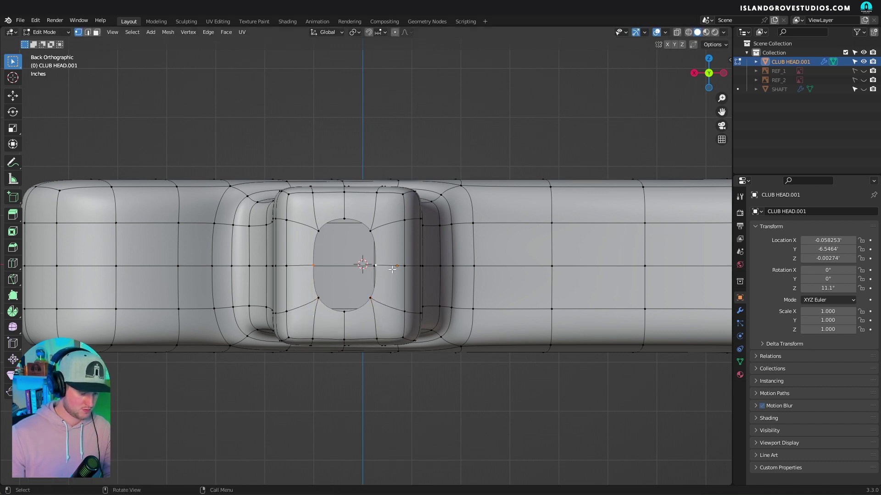
key(s)
key(y)
key(x)
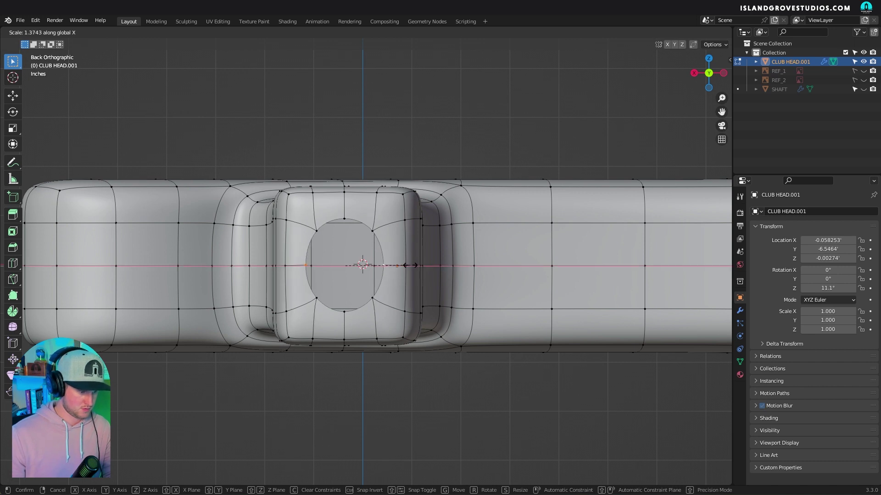
key(z)
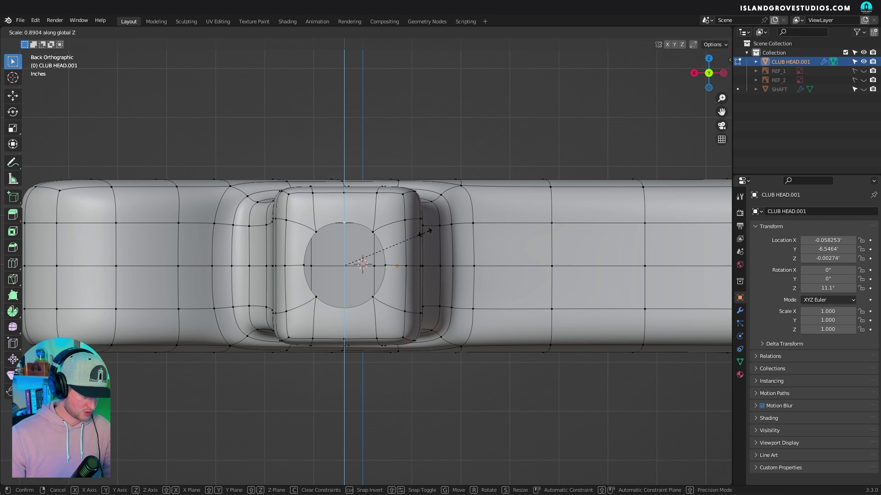
click(427, 232)
Extrude the neck hole's rim repeatedly along Y into the neck, first by about 0.0187' and 0.0202', to form the inner wall.
middle_drag(420, 232, 426, 228)
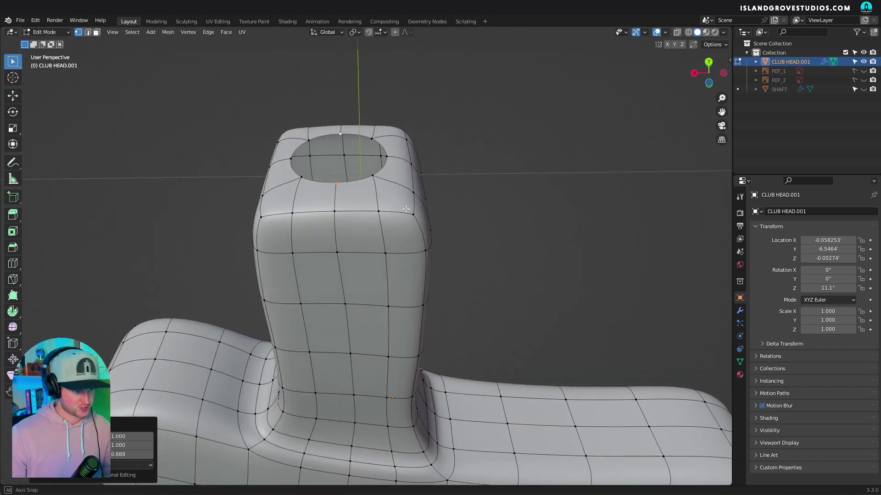
middle_drag(405, 209, 395, 267)
scroll(395, 267, down, 3)
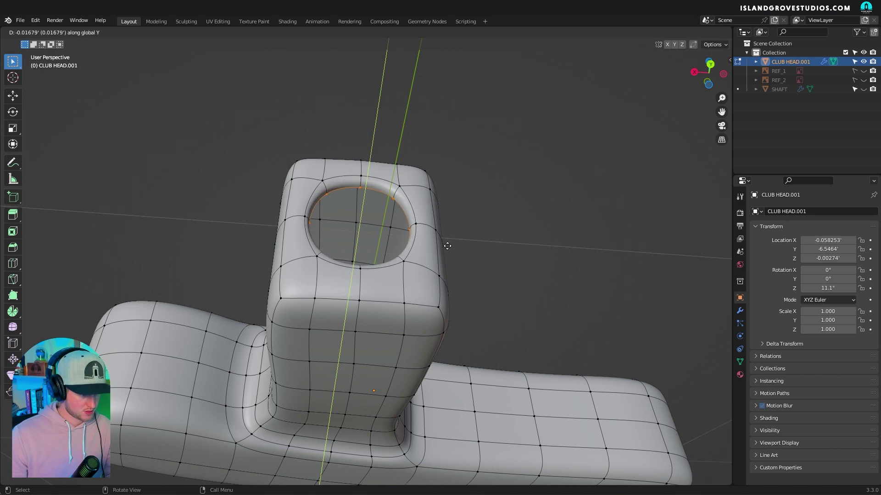
click(447, 246)
key(g)
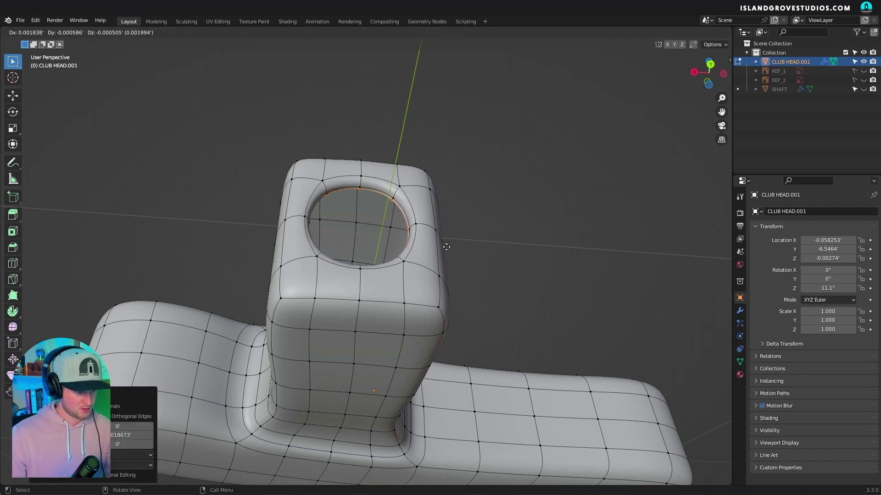
key(y)
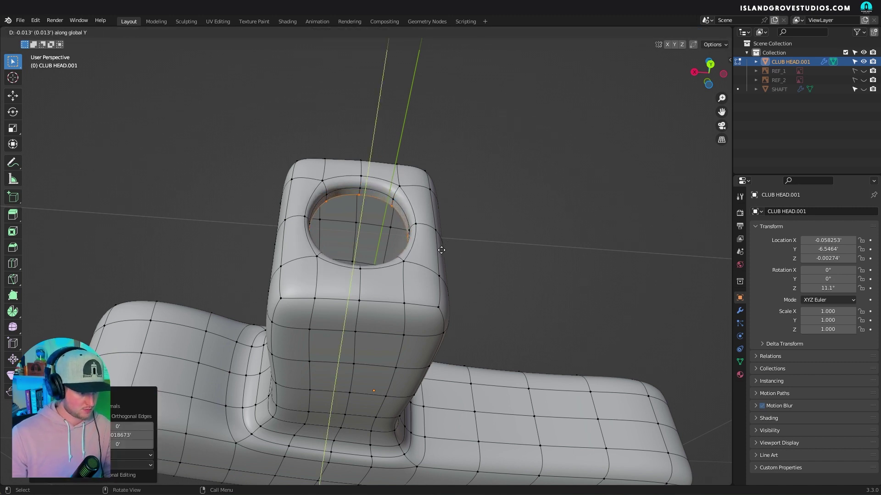
click(441, 252)
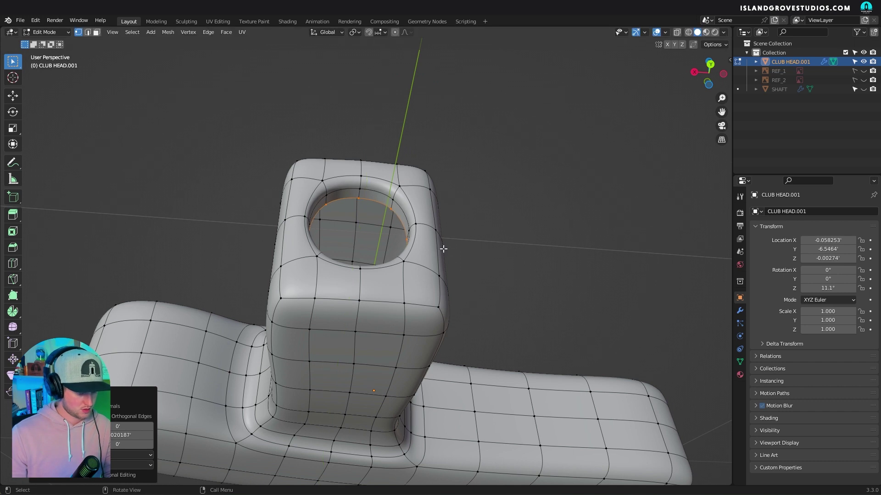
key(g)
key(y)
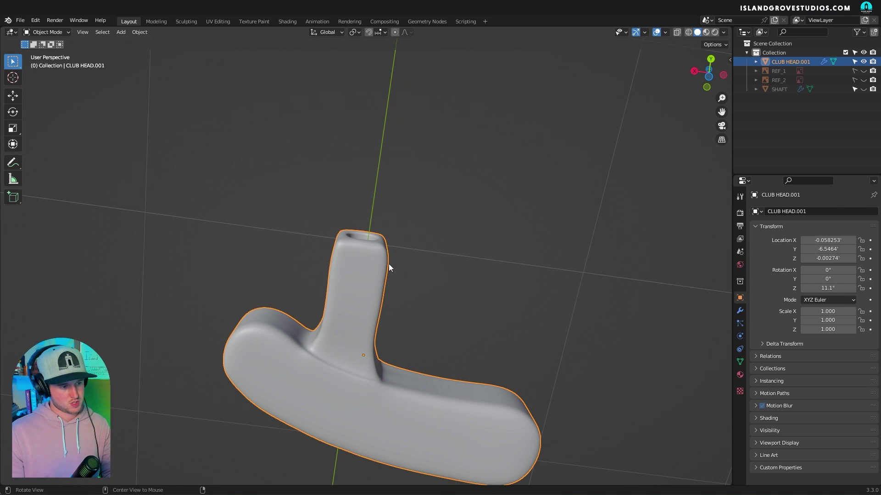
Unhide the shaft and inspect how it sits in the neck hole.
click(863, 89)
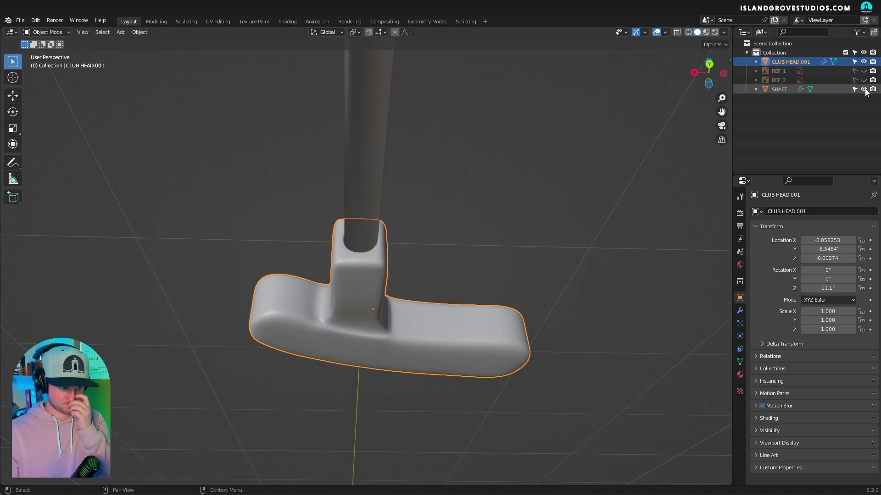
middle_drag(455, 206, 431, 252)
scroll(411, 275, up, 3)
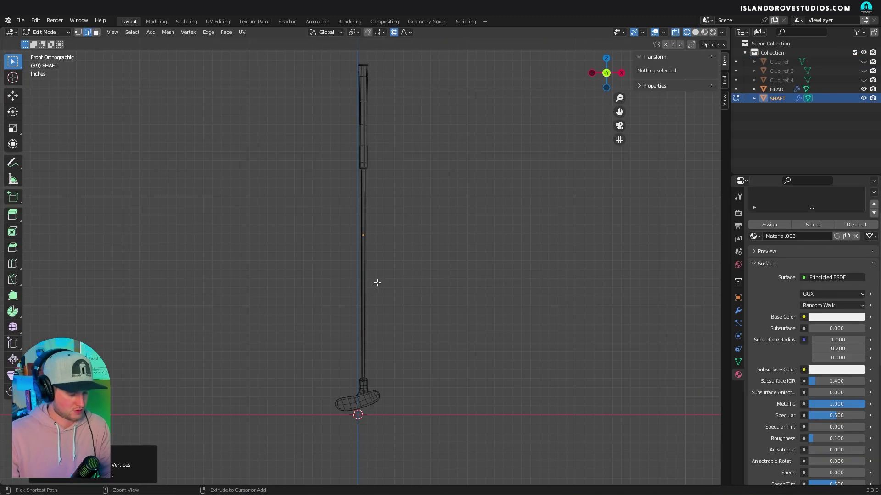
Add six evenly spaced, unshifted edge loops along the shaft between the grip and the head.
key(ctrl+r)
alt+scroll(379, 273, up, 1)
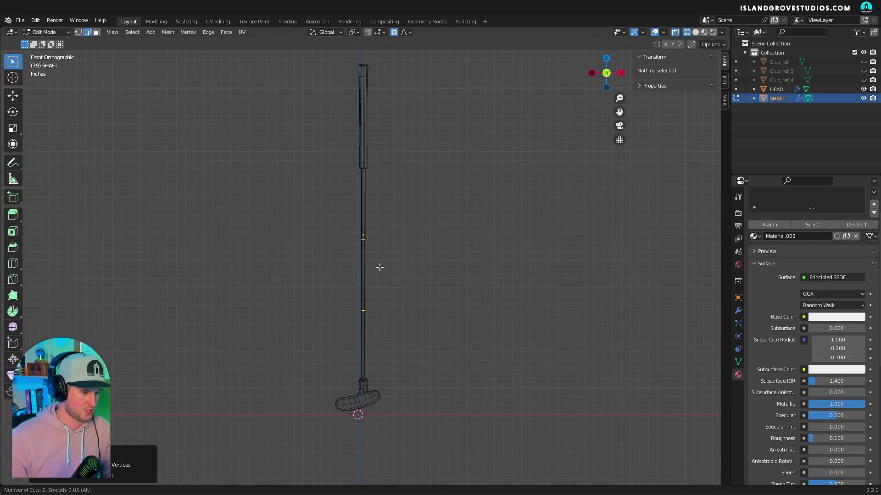
scroll(379, 267, up, 2)
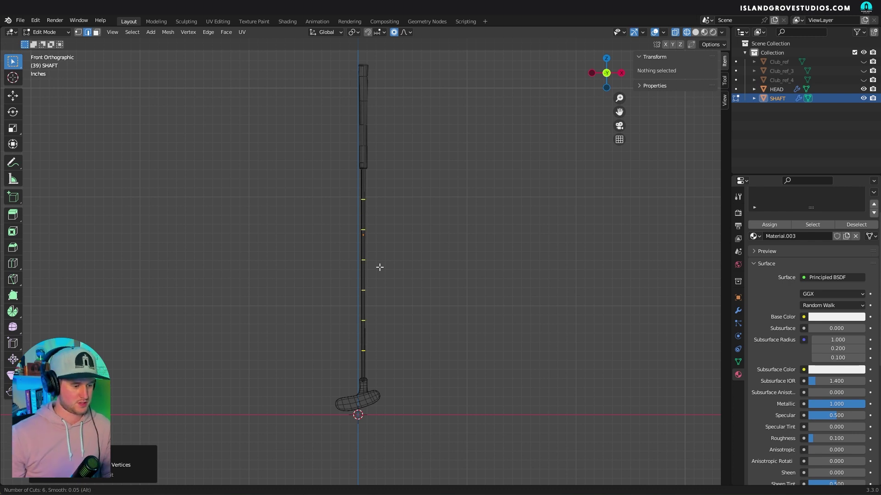
click(379, 267)
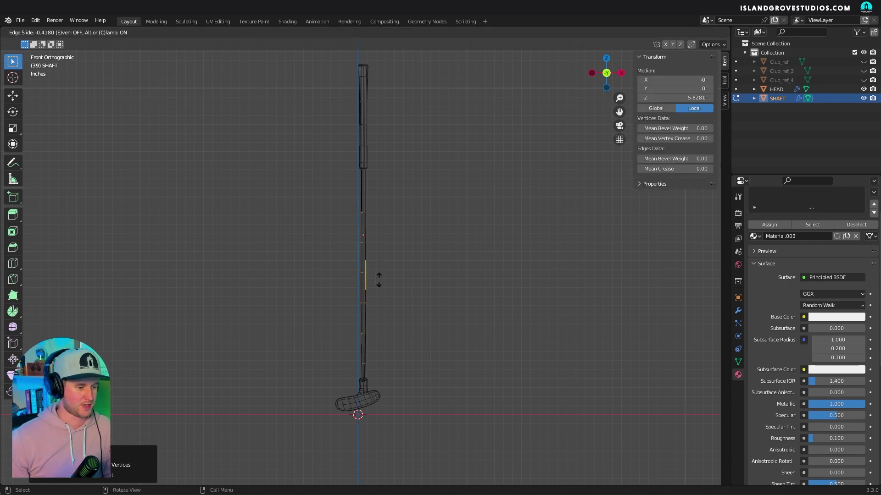
Bevel the six shaft loops with a width of 0.127" and 4 segments, and deselect everything.
mouse_move(379, 276)
ctrl+middle_down()
mouse_move(434, 241)
mouse_move(439, 223)
ctrl+middle_up()
shift+middle_drag(445, 230, 440, 399)
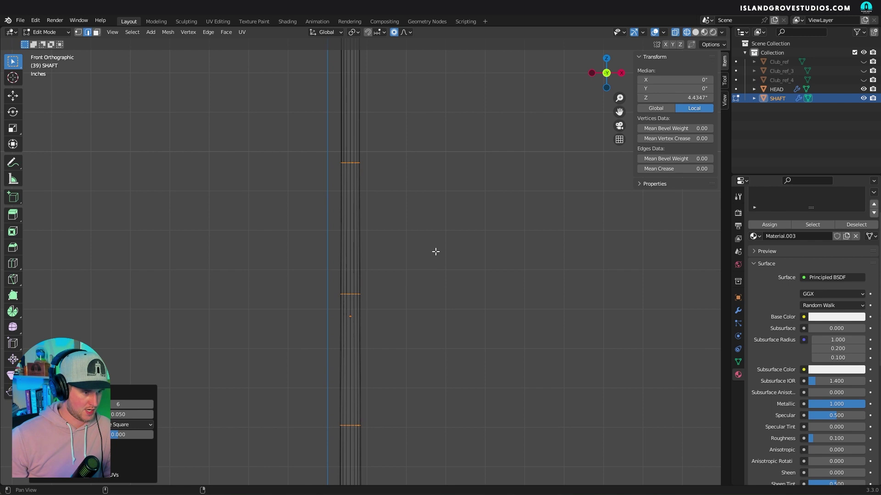
shift+middle_drag(441, 144, 442, 245)
ctrl+middle_drag(387, 275, 413, 261)
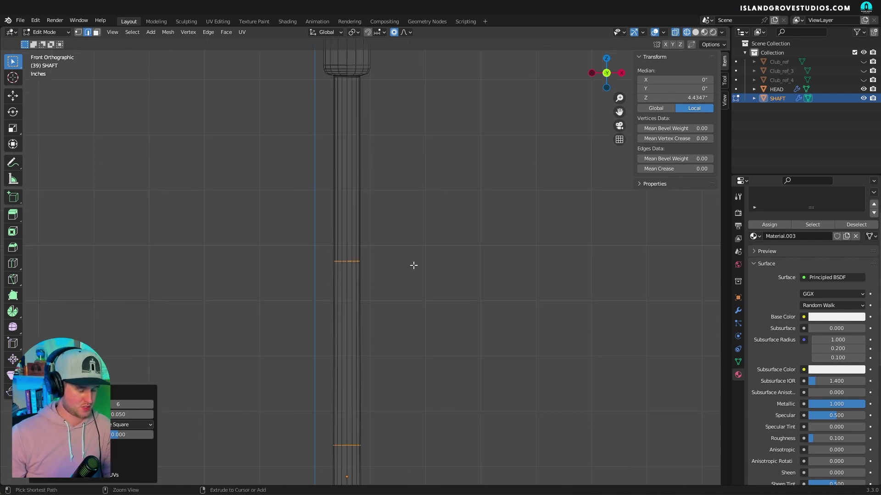
key(ctrl+b)
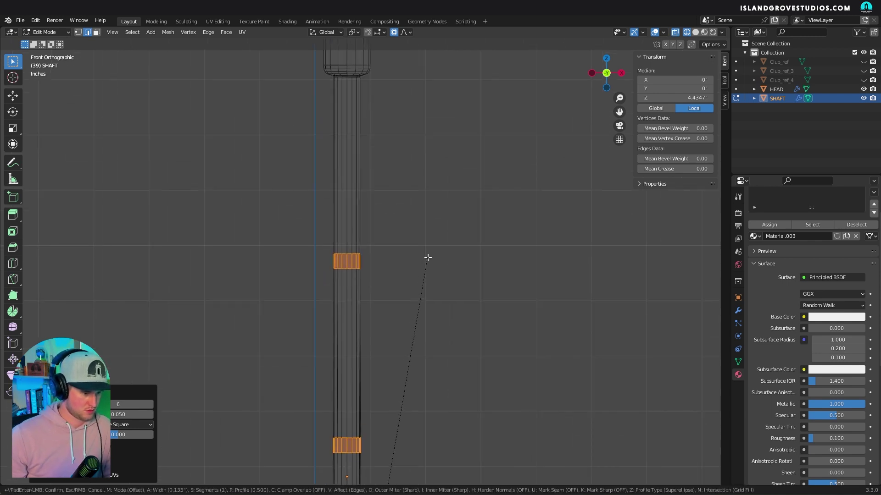
click(427, 259)
click(150, 346)
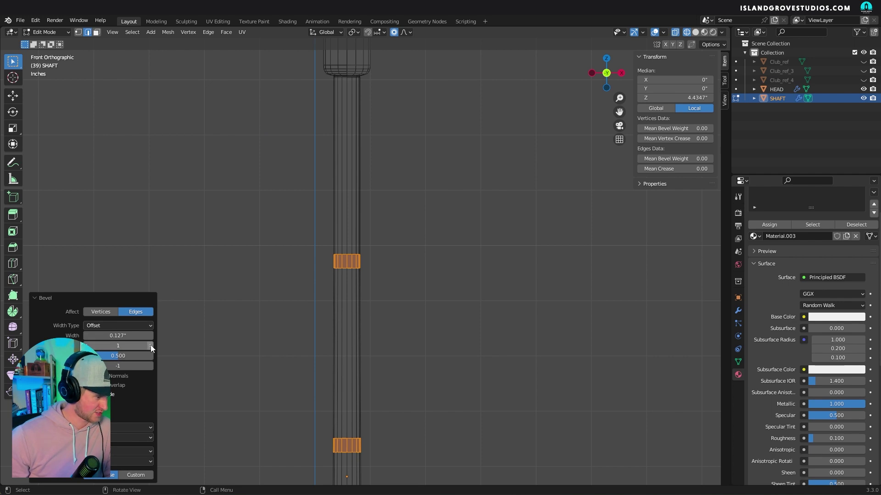
click(151, 346)
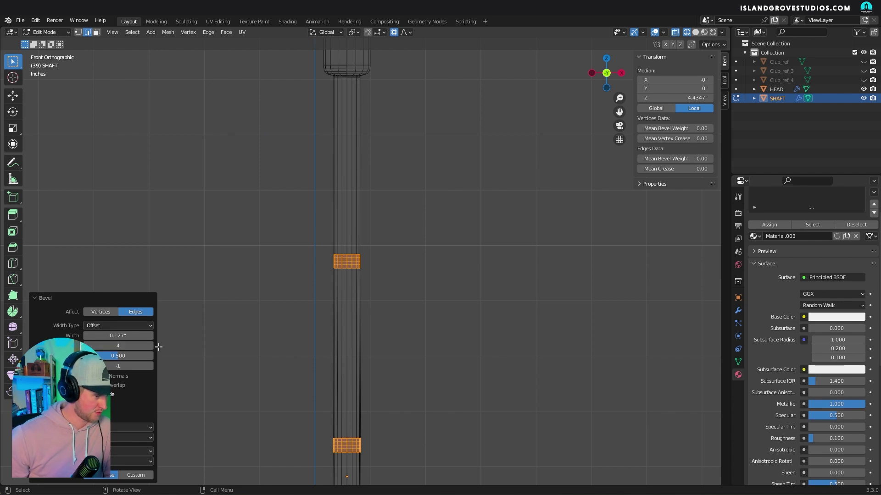
click(439, 251)
Select the middle edge loop of each bevelled band on the shaft and scale them to form ring details.
scroll(351, 271, up, 4)
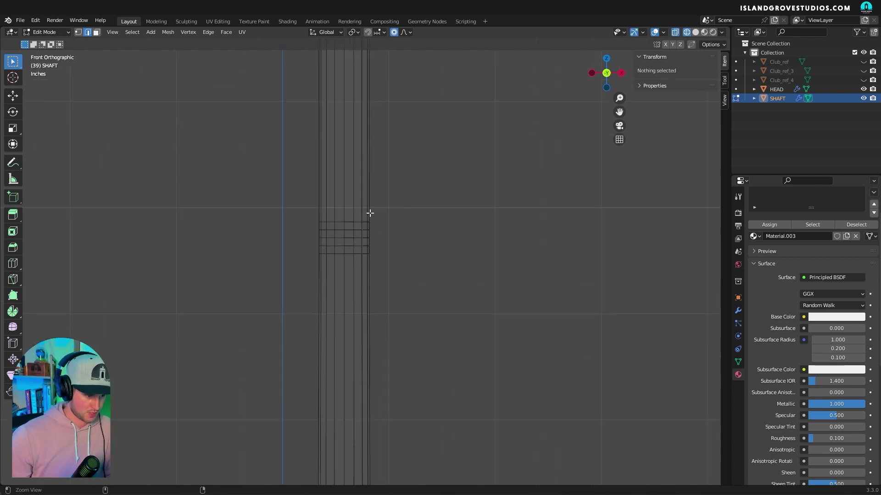
alt+click(351, 239)
shift+middle_drag(356, 246, 360, 70)
shift+middle_drag(365, 426, 366, 224)
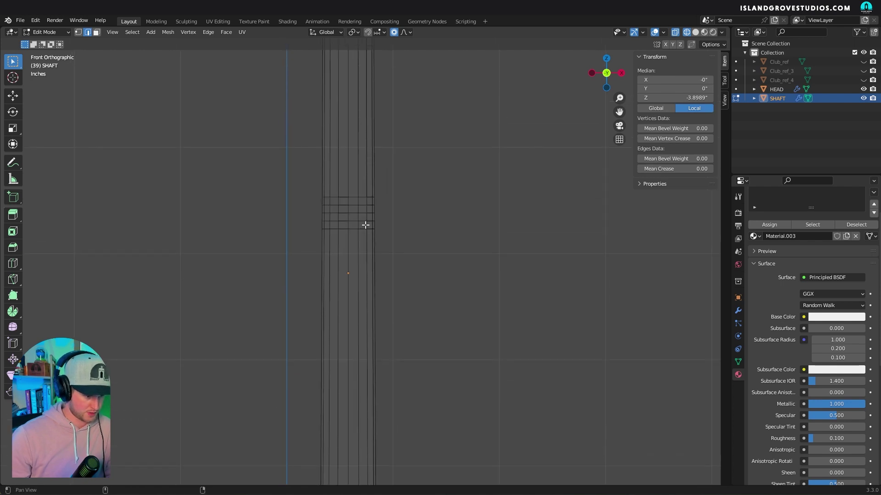
alt+shift+click(354, 214)
shift+middle_drag(380, 477, 422, 203)
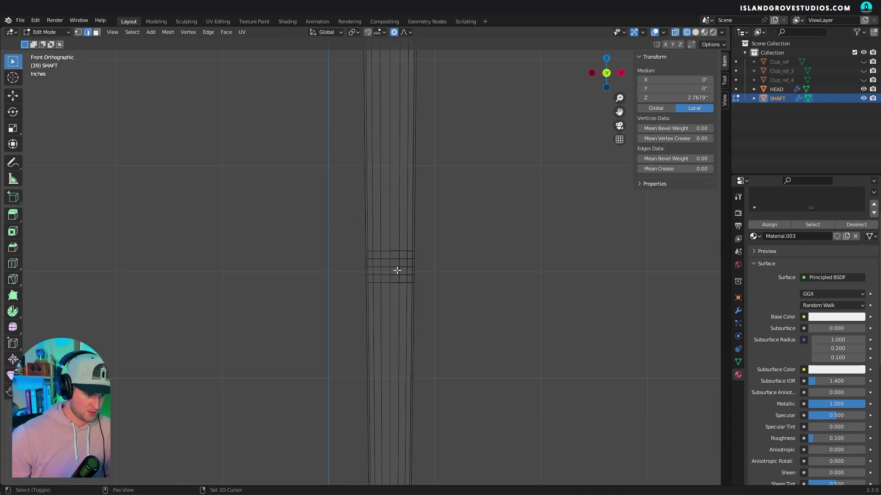
alt+shift+click(397, 269)
shift+middle_drag(428, 369, 431, 127)
shift+middle_drag(480, 90, 478, 277)
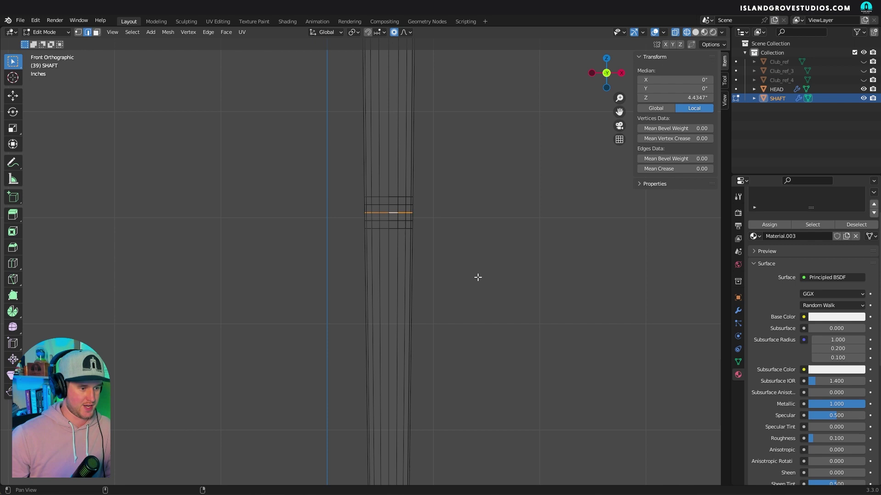
key(s)
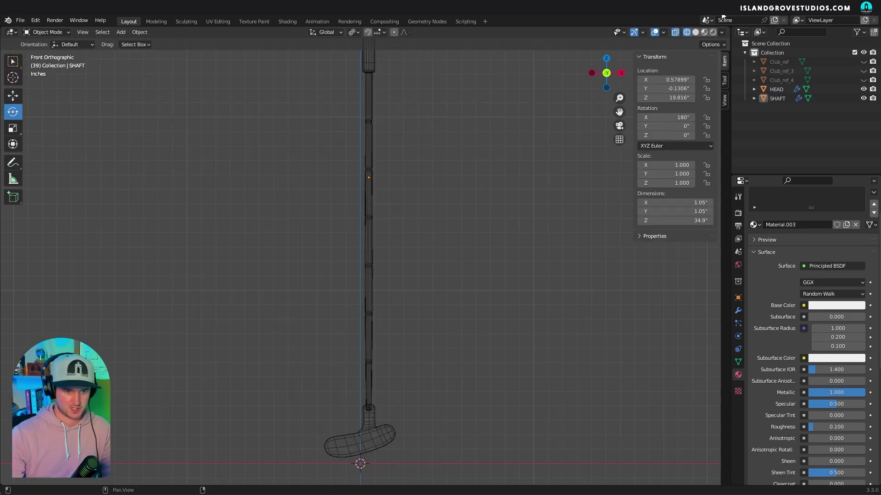
Switch the viewport to solid shading, save the file, and look closely at the shaft's rings.
click(695, 33)
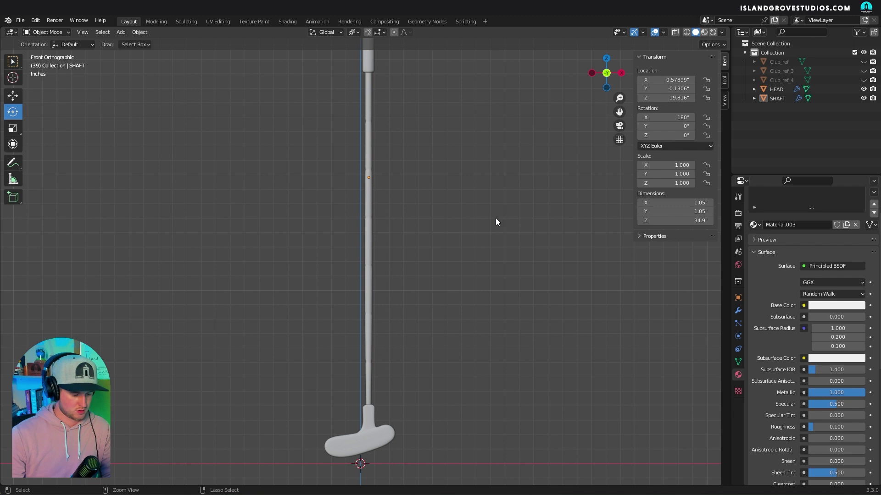
key(ctrl+s)
scroll(439, 200, up, 5)
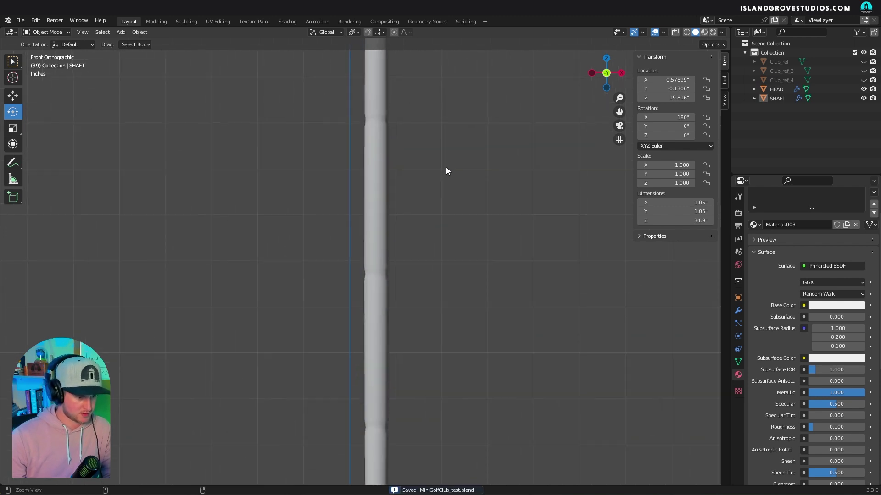
shift+middle_drag(447, 148, 446, 183)
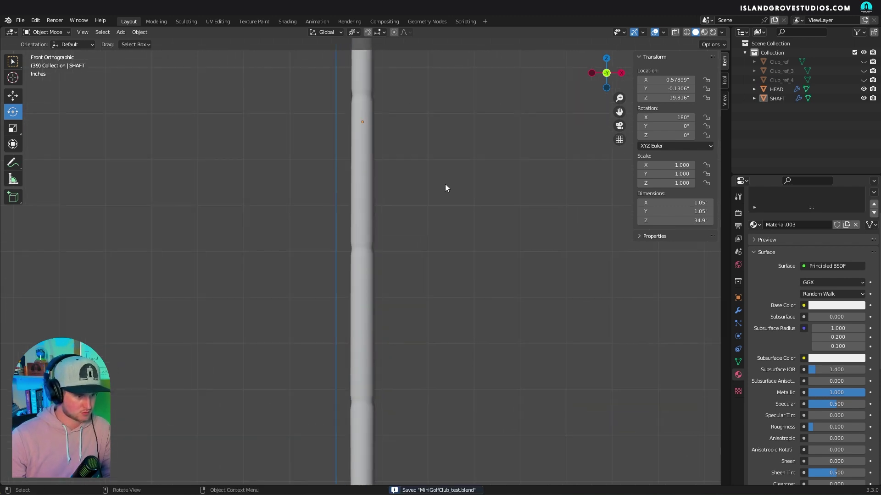
key(Tab)
key(s)
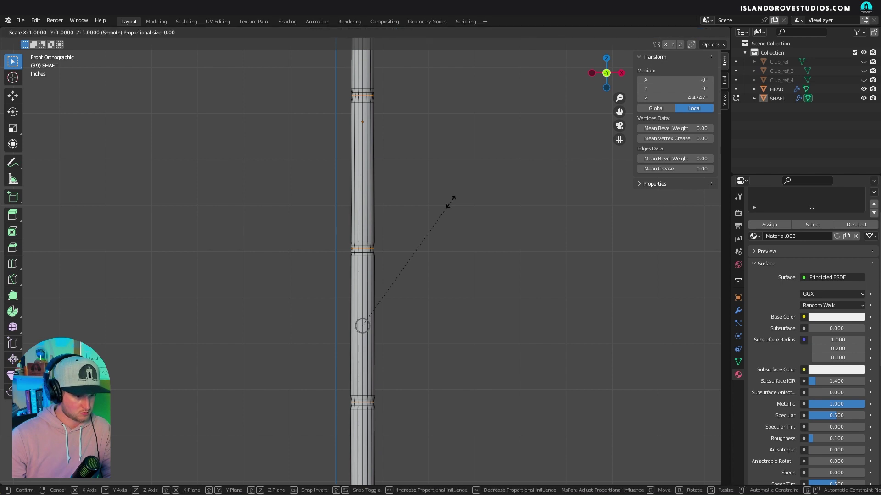
key(Escape)
key(Tab)
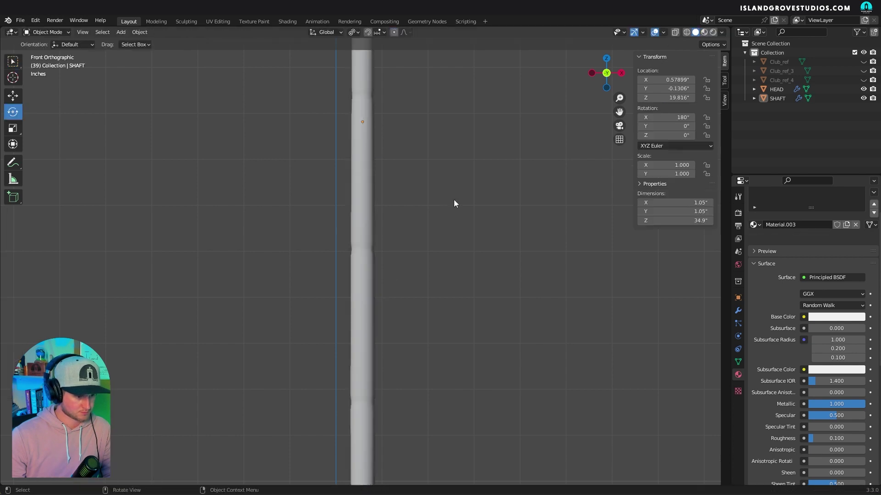
Inspect the coloured putter from several angles in rendered view and save the file.
scroll(463, 175, down, 8)
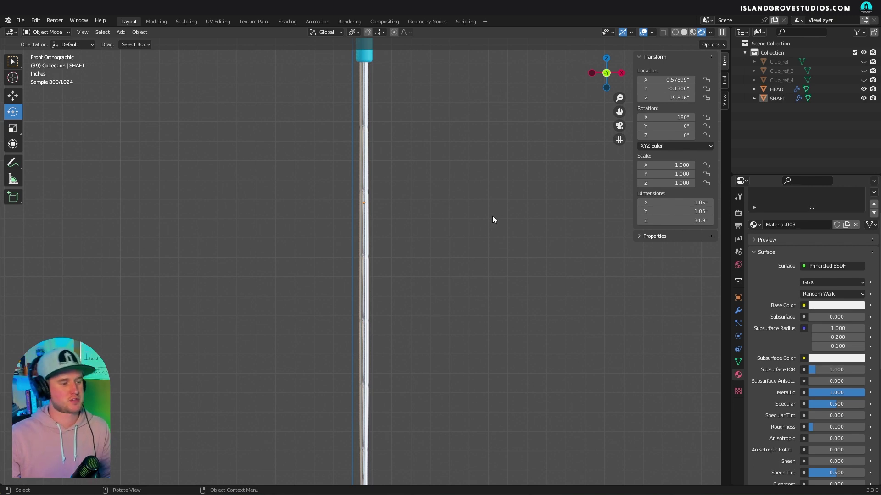
middle_drag(480, 252, 463, 270)
scroll(463, 270, down, 5)
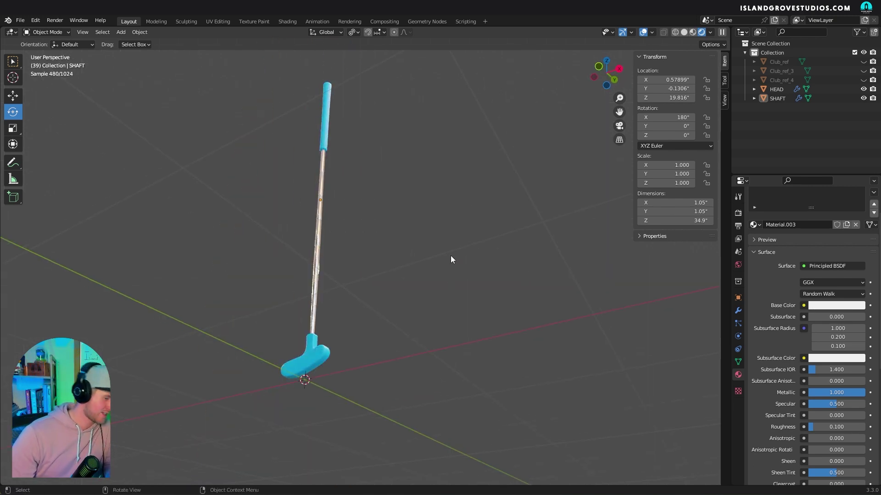
alt+drag(332, 382, 361, 342)
key(ctrl+s)
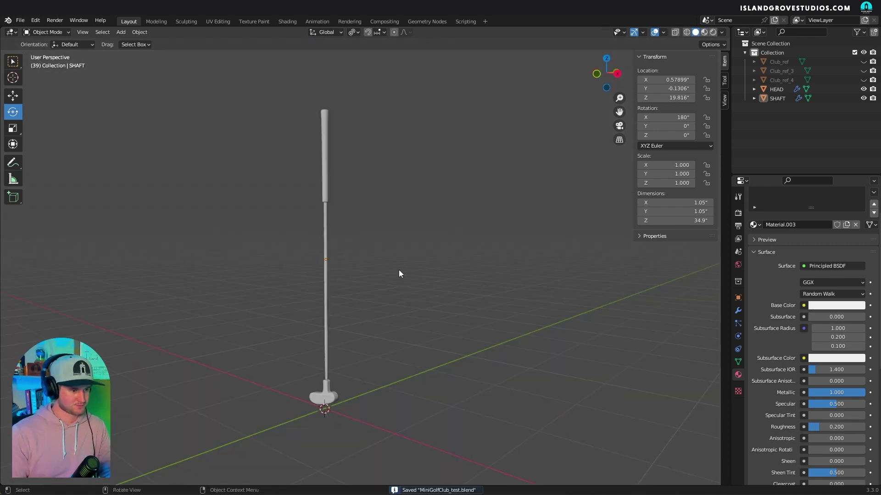
Select the shaft with its grip, clear the selection, and select the club head to check the separate objects.
click(323, 163)
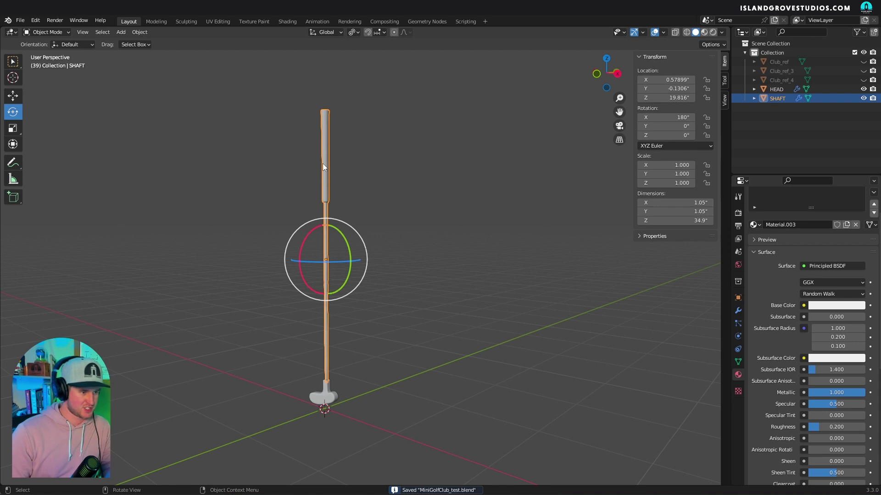
click(393, 164)
click(325, 399)
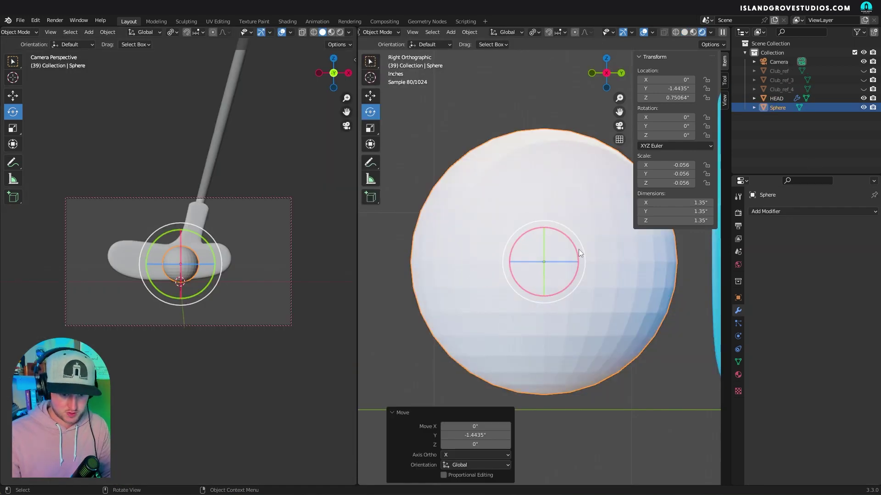
In front view, lower the golf ball sphere about 0.074" along Z to ground level and scale it to 1.67" across.
middle_drag(578, 249, 621, 307)
key(KP_1)
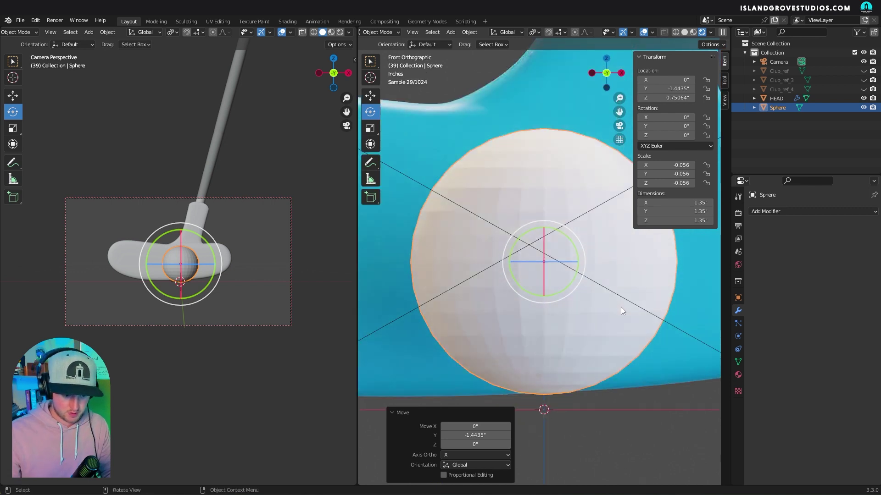
scroll(606, 391, down, 2)
key(g)
key(z)
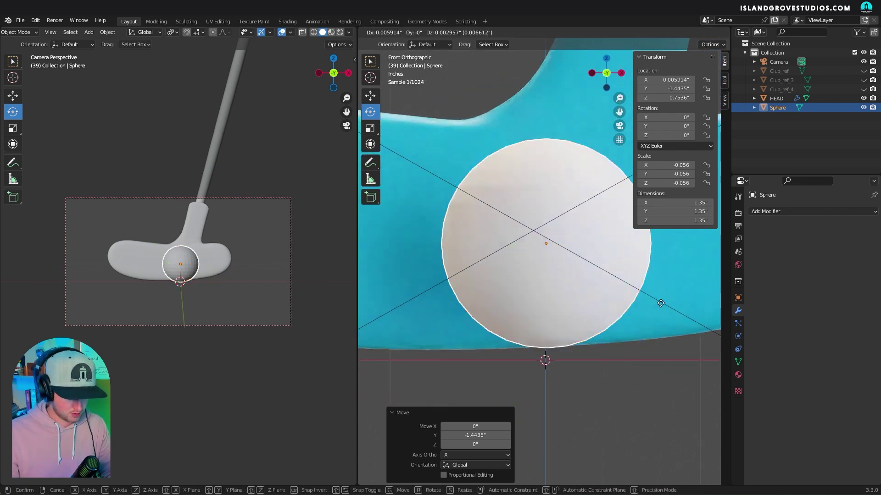
click(664, 314)
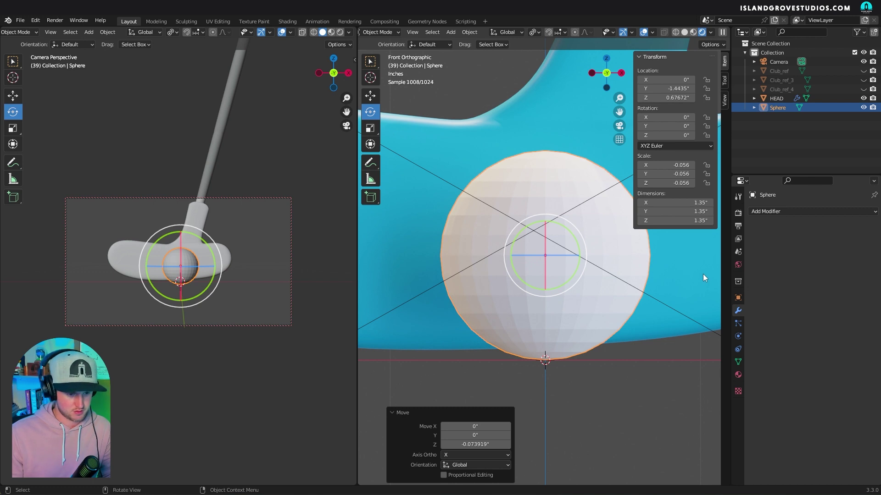
key(s)
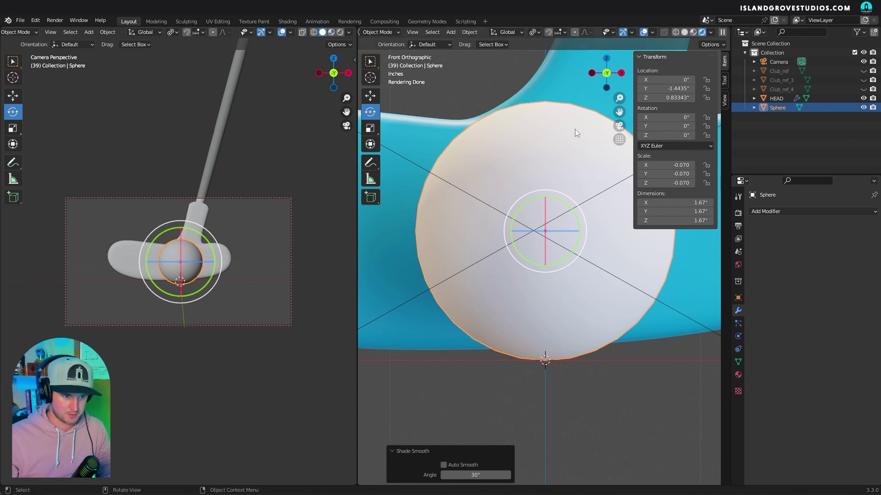
Scale the golf ball sphere up uniformly by 1.007 to 1.68" across.
key(s)
key(Return)
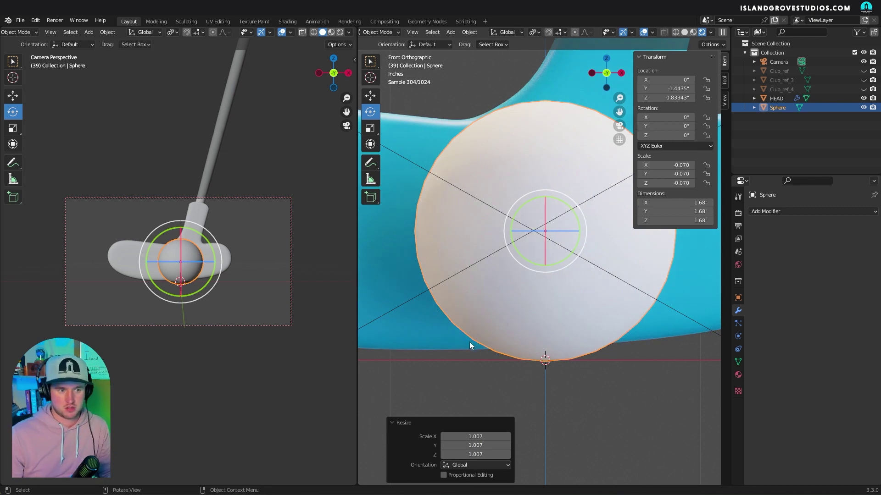
scroll(524, 210, down, 10)
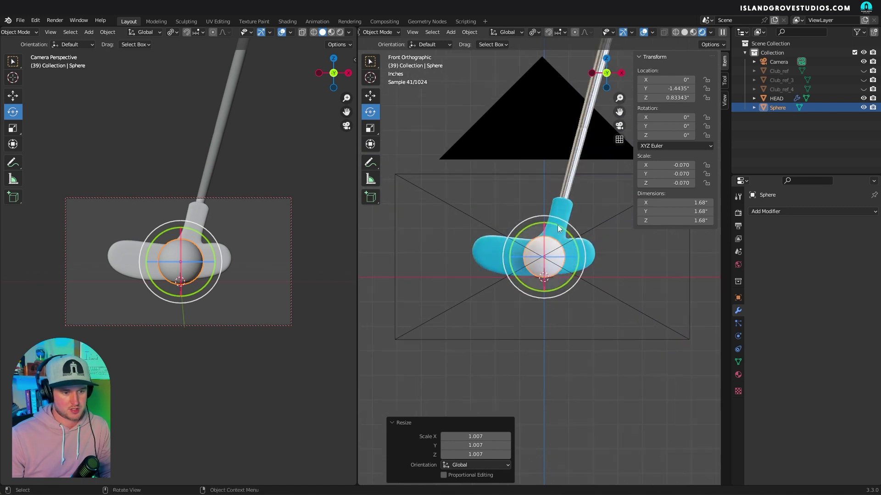
Move the golf ball about 0.3" along negative Y, away from the putter face, and clear the selection.
click(557, 225)
middle_drag(572, 233, 458, 262)
click(540, 261)
key(g)
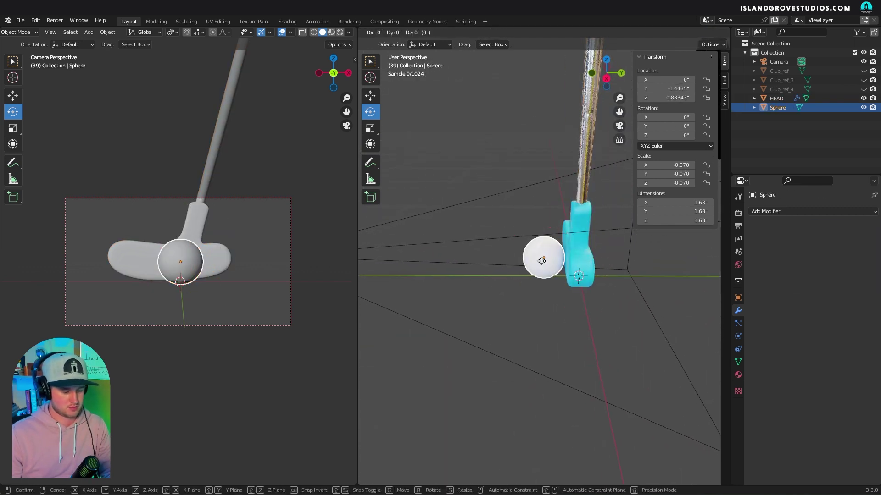
key(y)
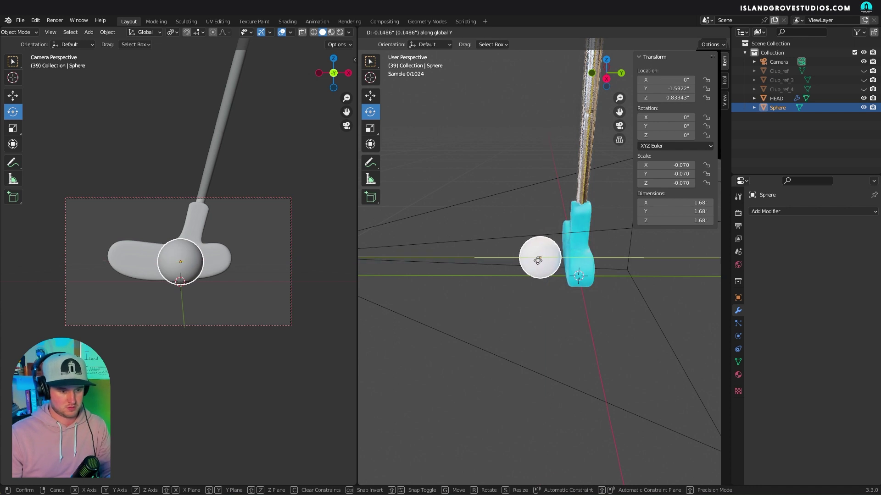
click(534, 261)
click(362, 312)
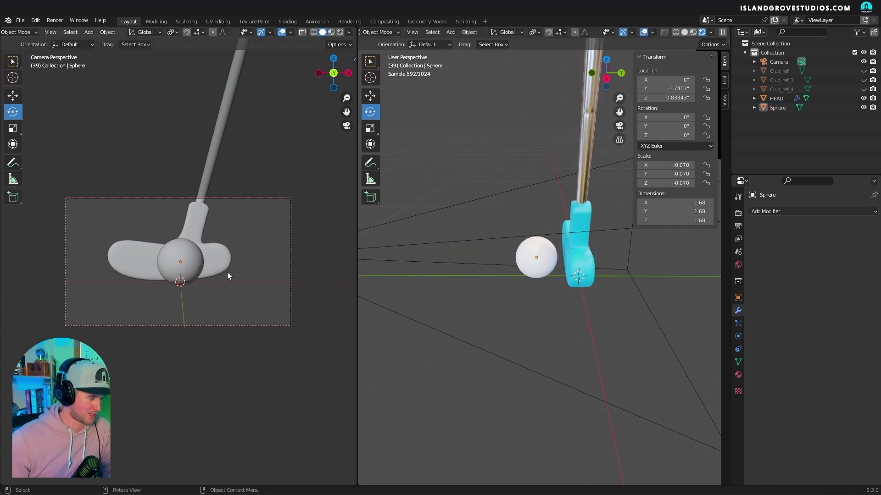
Reframe the camera slightly closer on the putter head and golf ball, and save the file.
shift+middle_drag(238, 273, 237, 293)
scroll(236, 293, up, 1)
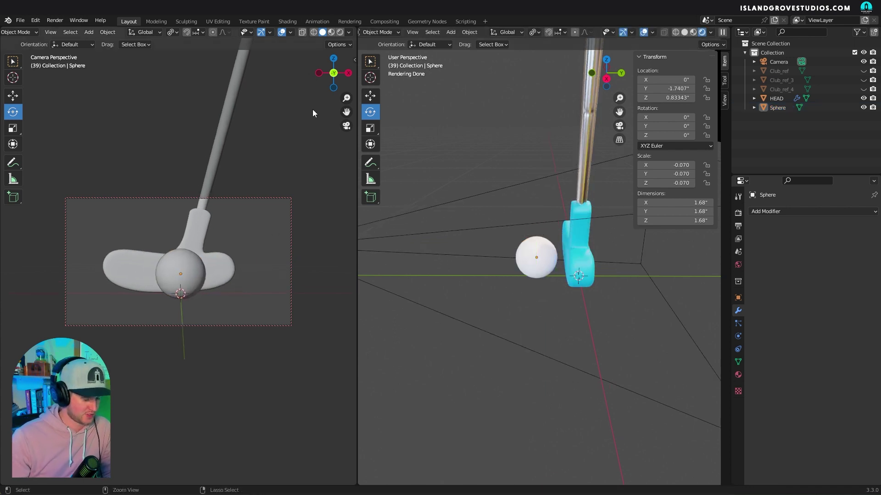
key(ctrl+s)
Switch the camera viewport to rendered shading and check the club head and golf ball, leaving nothing selected.
click(340, 32)
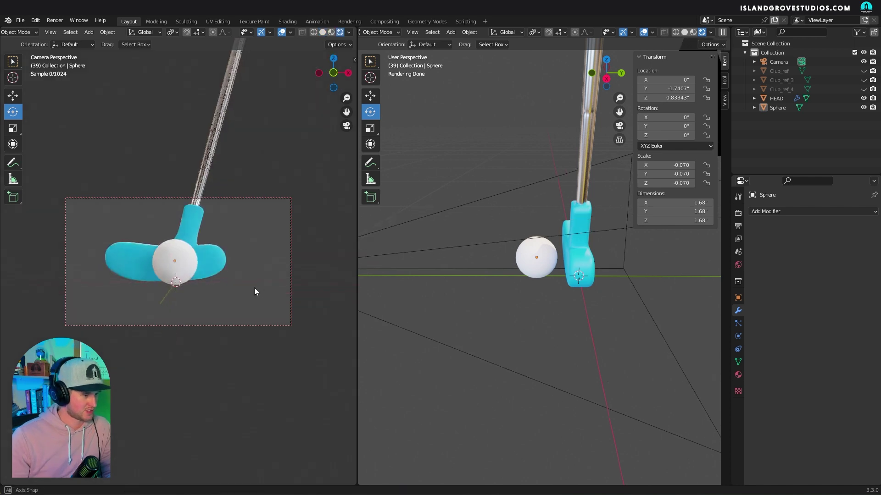
click(228, 276)
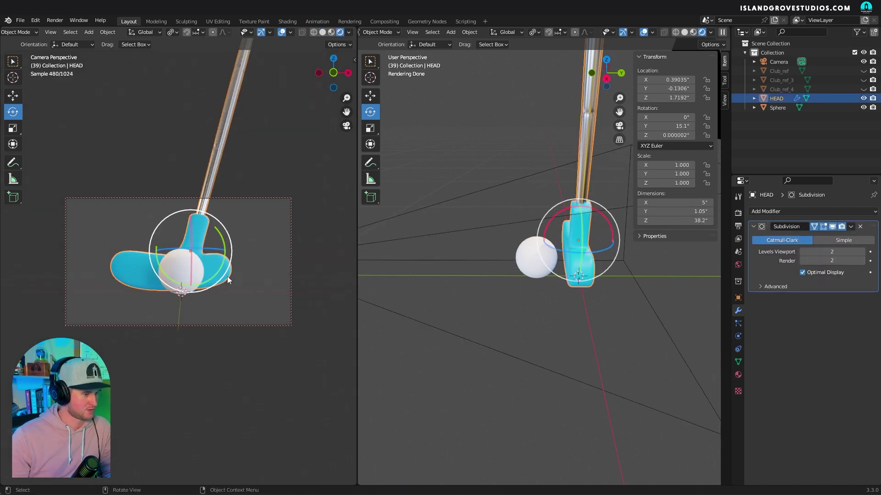
click(279, 351)
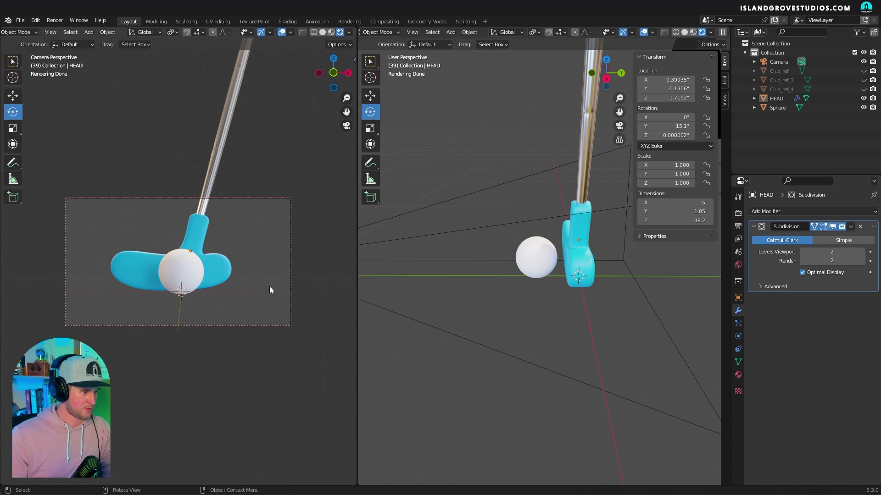
click(545, 252)
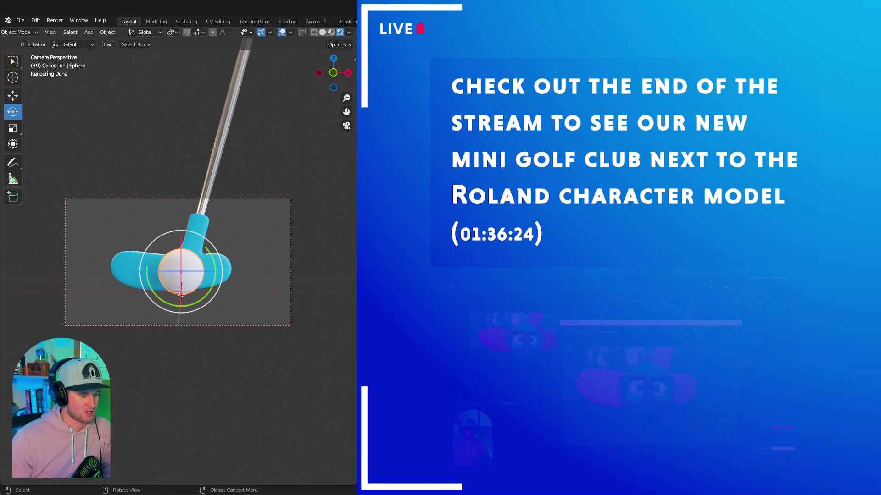
key(alt+a)
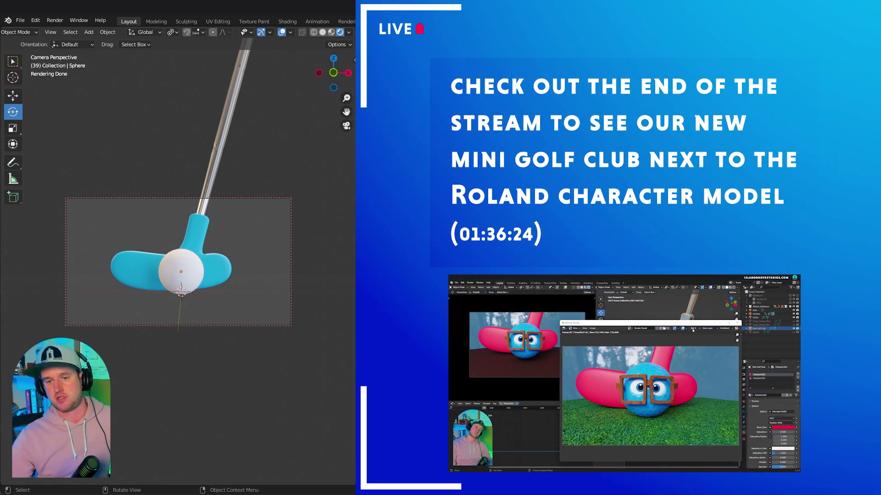